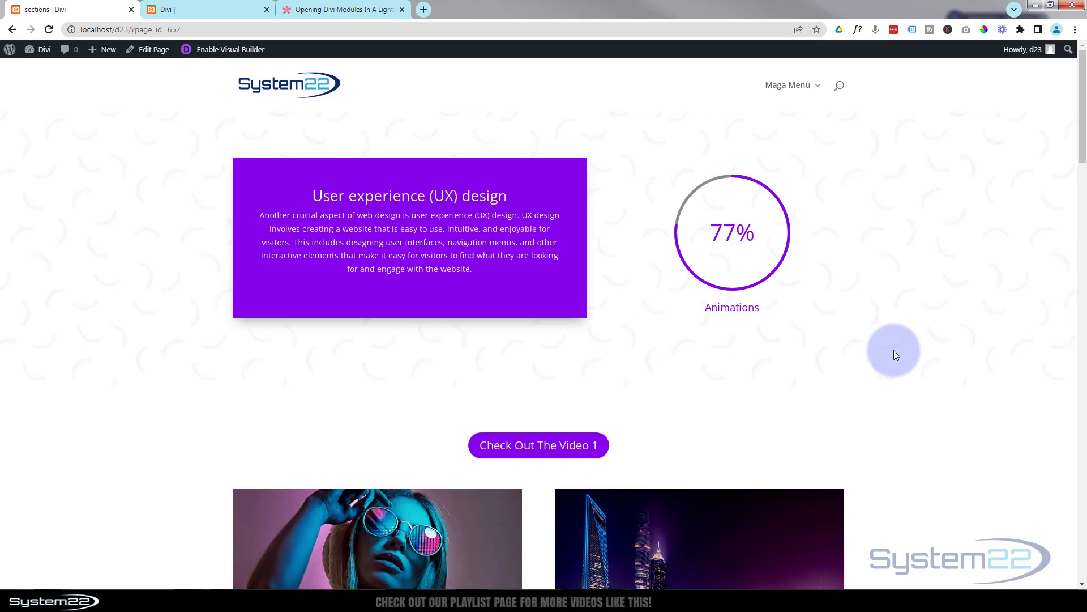
# Open the Check Out The Video 1 lightbox, pause the YouTube video, then close the lightbox
pyautogui.click(515, 444)
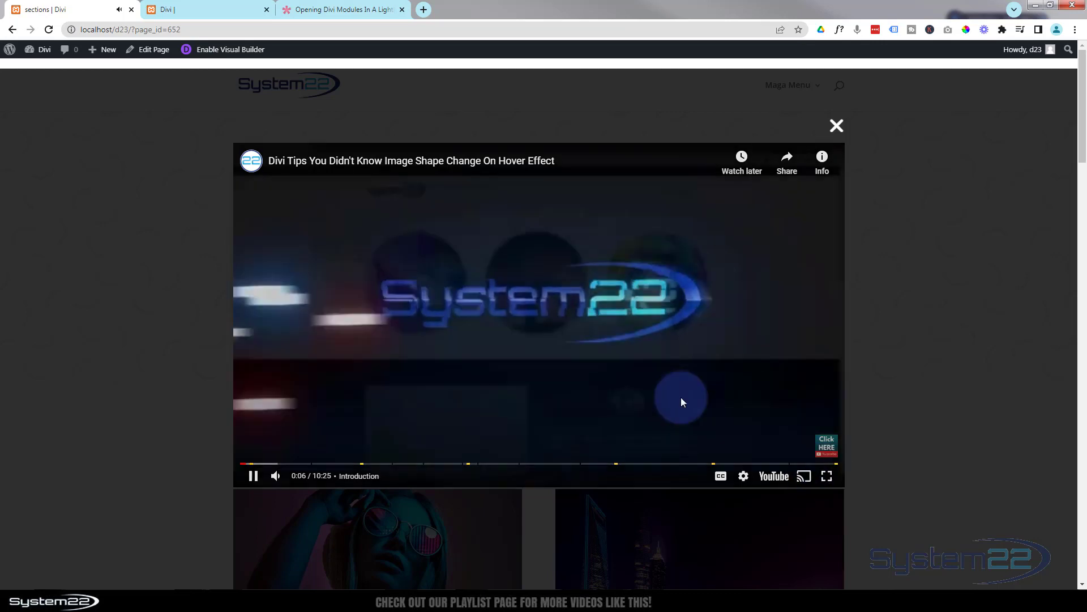
pyautogui.click(253, 475)
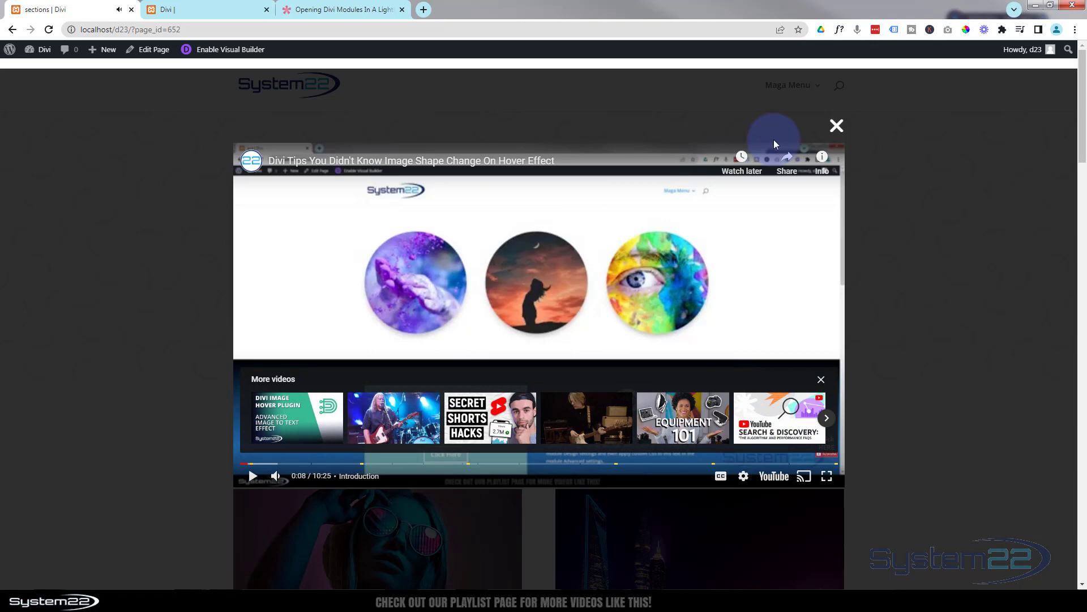
pyautogui.click(838, 126)
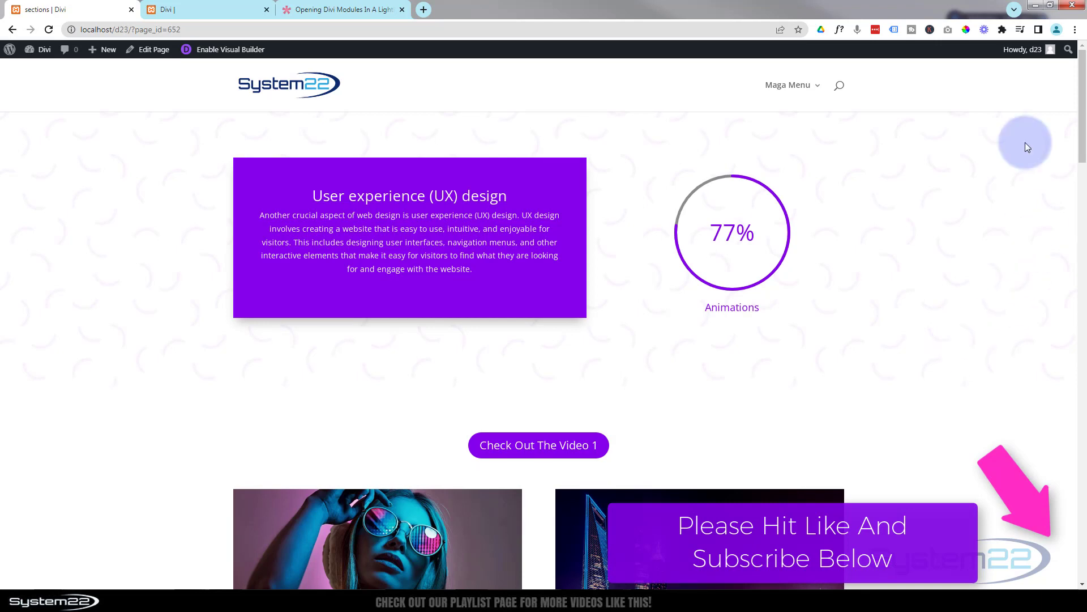
# In the 'Opening Divi Modules In A Lightbox' article, select the CSS block from body:not to the final brace
pyautogui.click(373, 9)
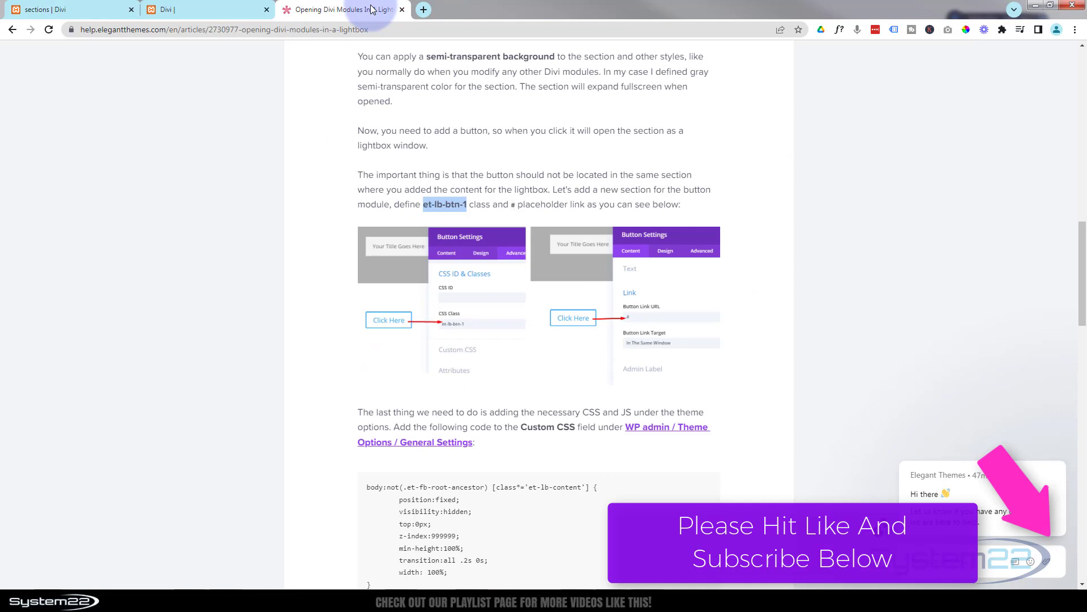
pyautogui.click(91, 29)
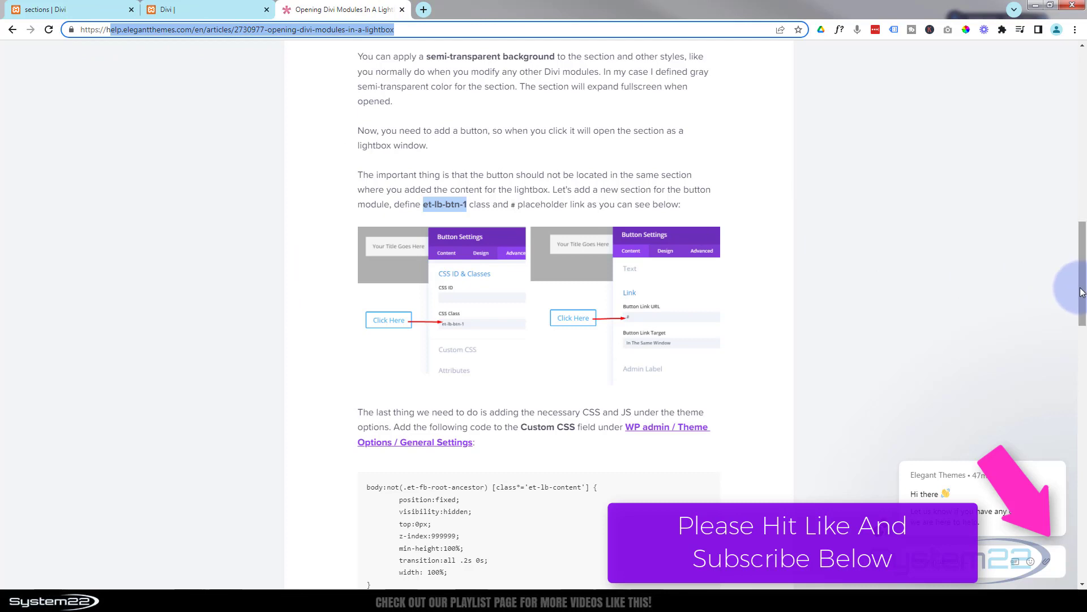
pyautogui.moveTo(1081, 293); pyautogui.dragTo(1078, 374)
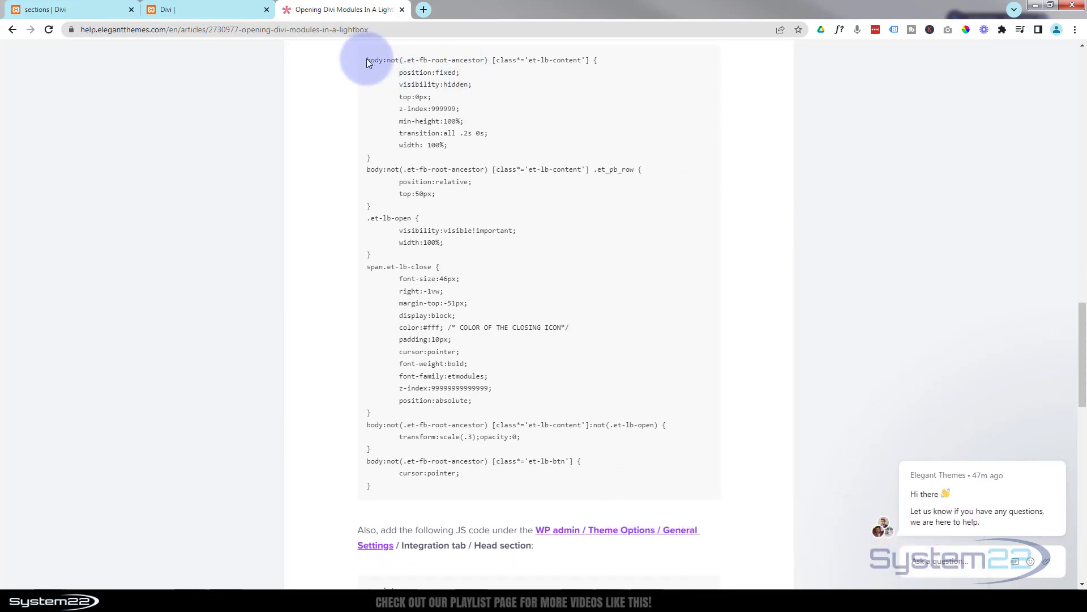
pyautogui.moveTo(366, 62); pyautogui.dragTo(479, 436)
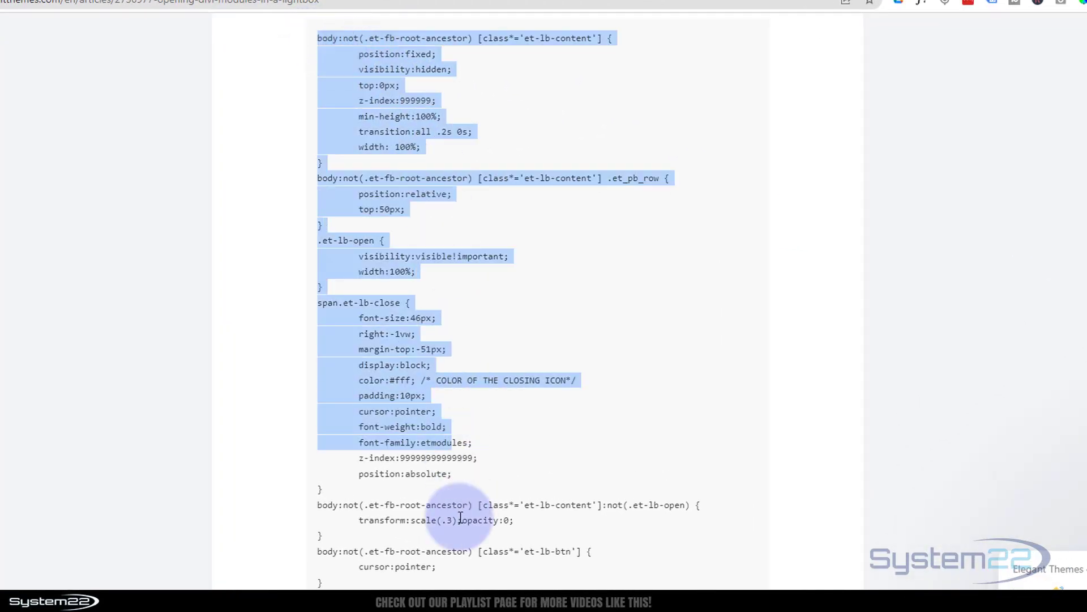
pyautogui.moveTo(460, 518); pyautogui.dragTo(324, 586)
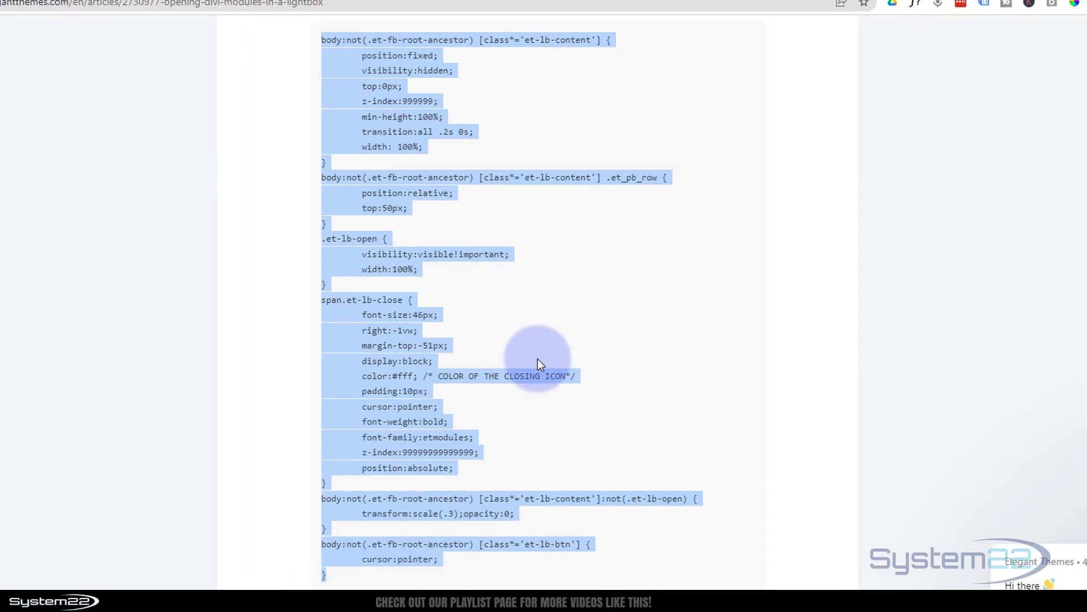
# Go from the sections page to the WordPress dashboard's Divi Theme Options
pyautogui.click(71, 8)
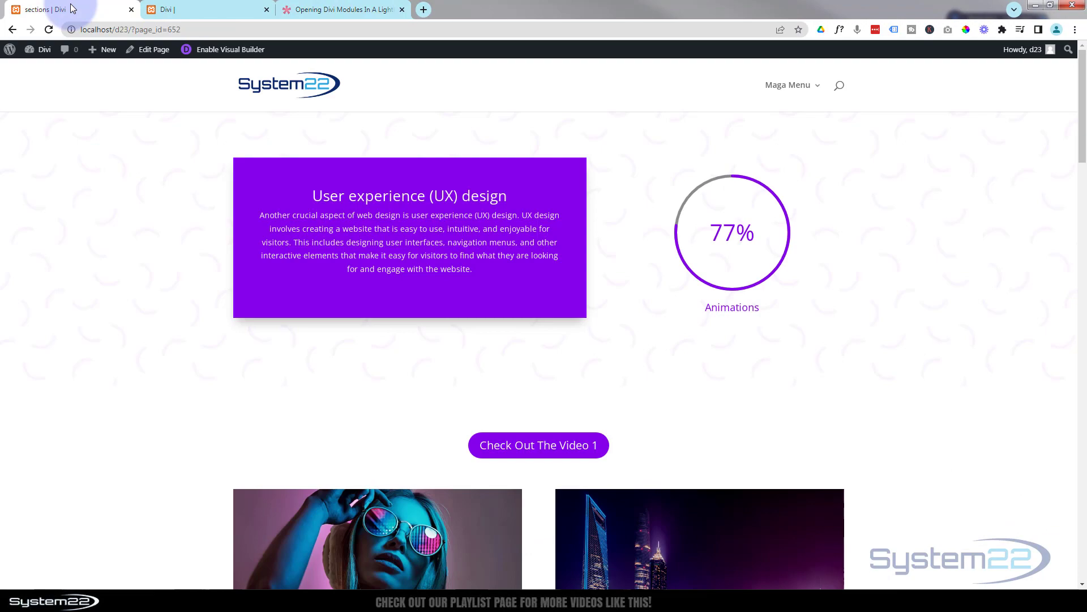
pyautogui.moveTo(43, 50)
pyautogui.click(36, 70)
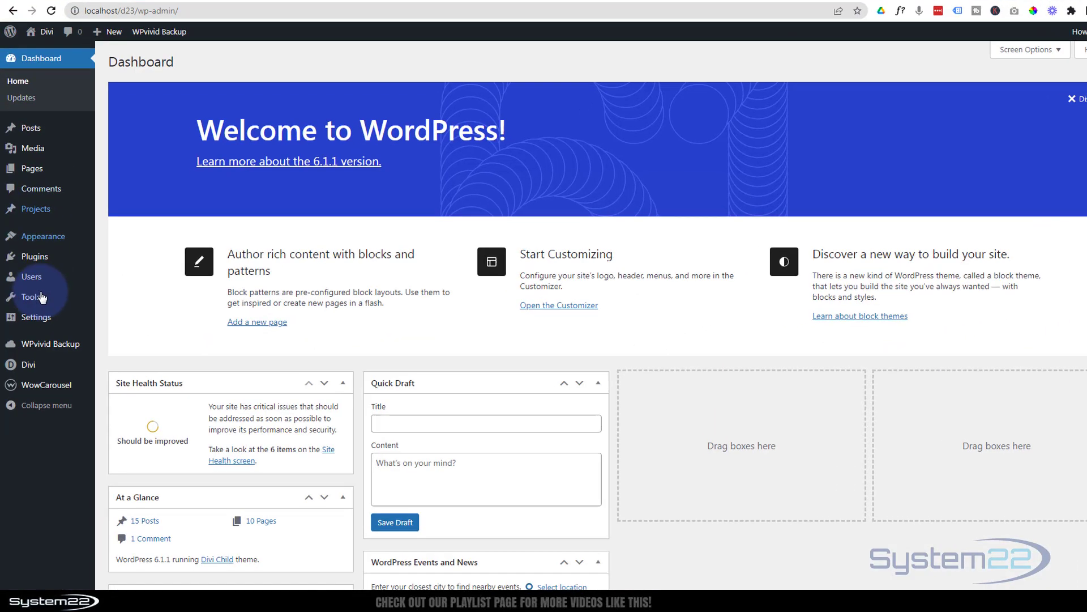
pyautogui.moveTo(41, 300)
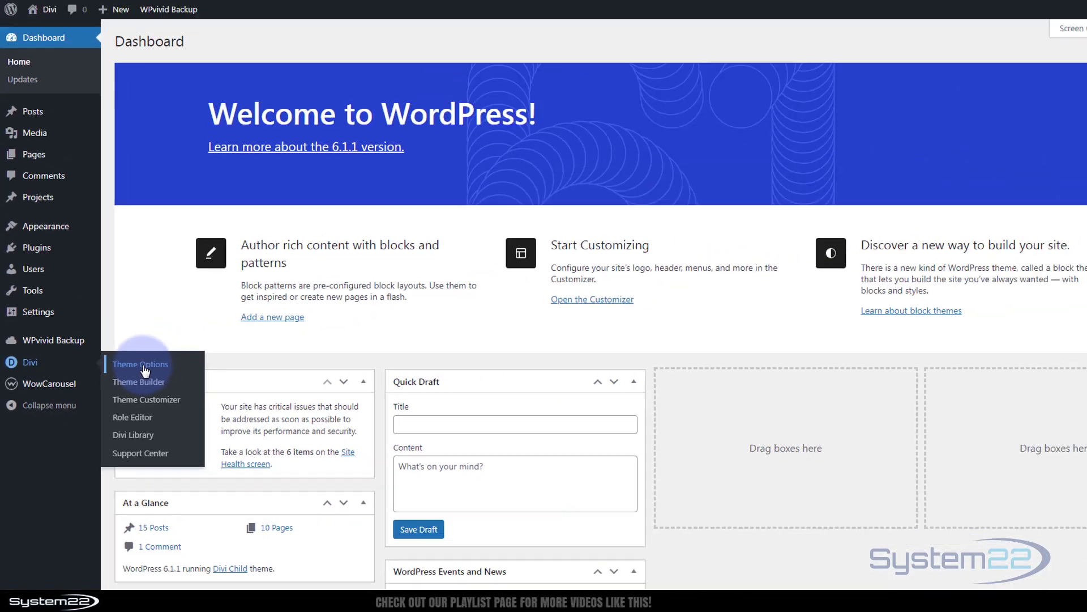
pyautogui.click(142, 365)
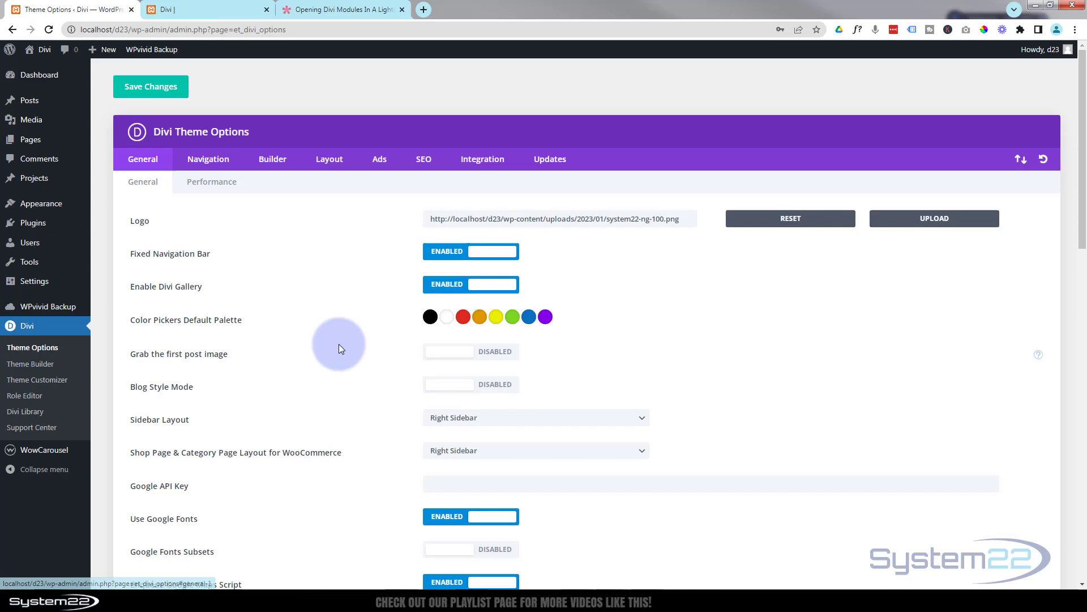
# Add blank lines at the top of the Custom CSS box for the lightbox code
pyautogui.scroll(-15, 339, 345)
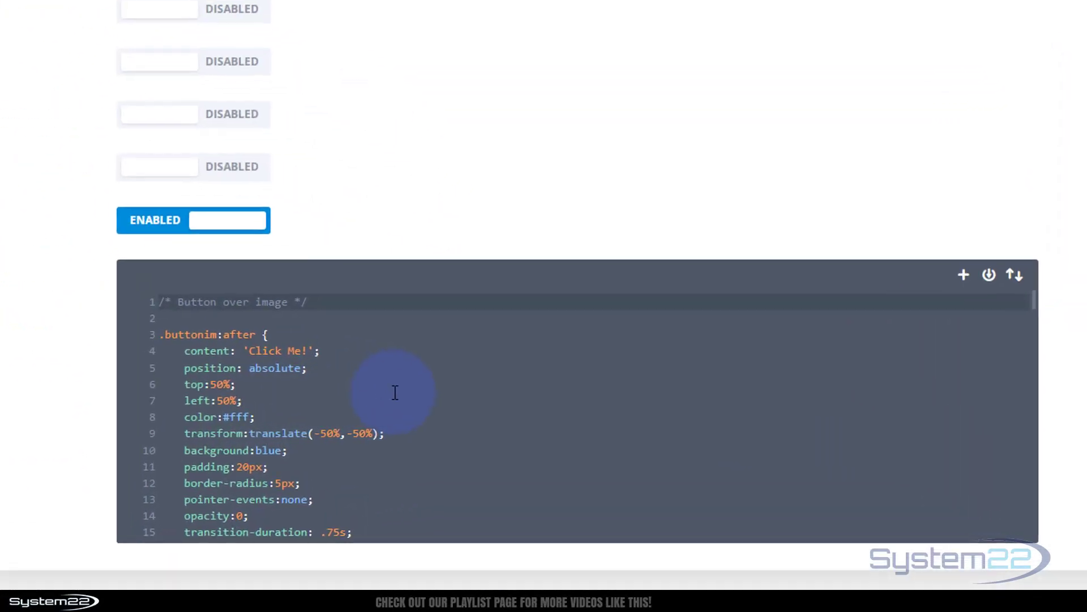
pyautogui.scroll(-2, 598, 408)
pyautogui.scroll(2, 396, 390)
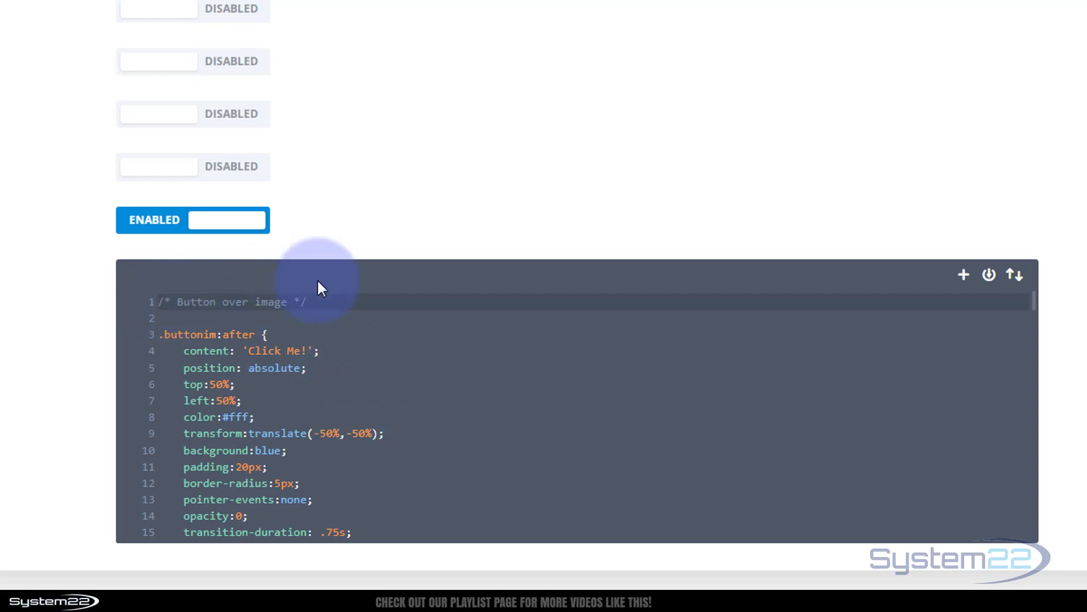
pyautogui.press('Return')
pyautogui.press('Return')
pyautogui.press('Return')
pyautogui.click(173, 293)
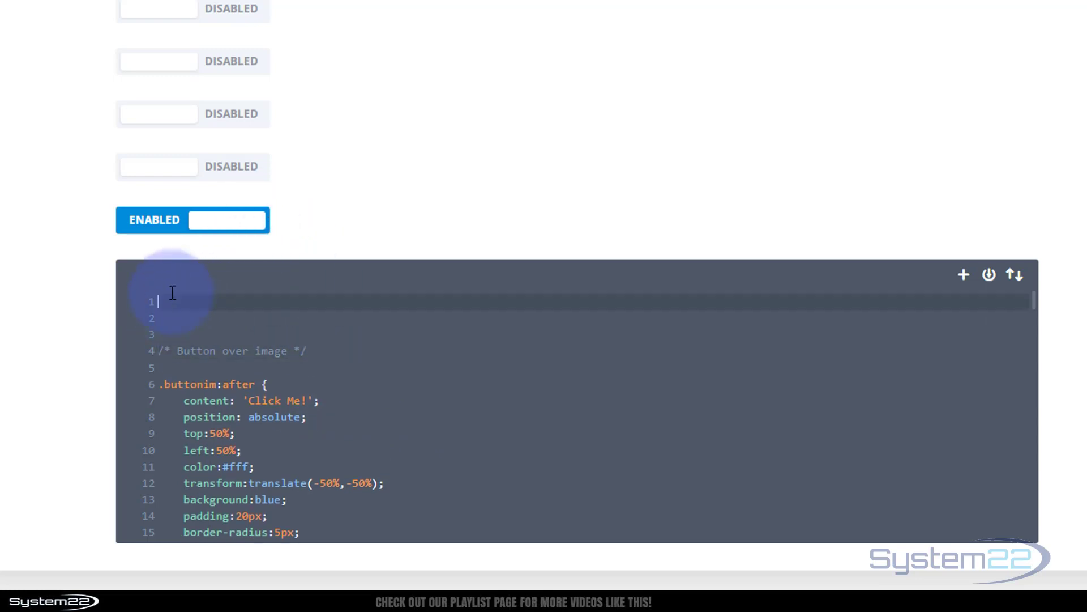
pyautogui.scroll(-6, 171, 293)
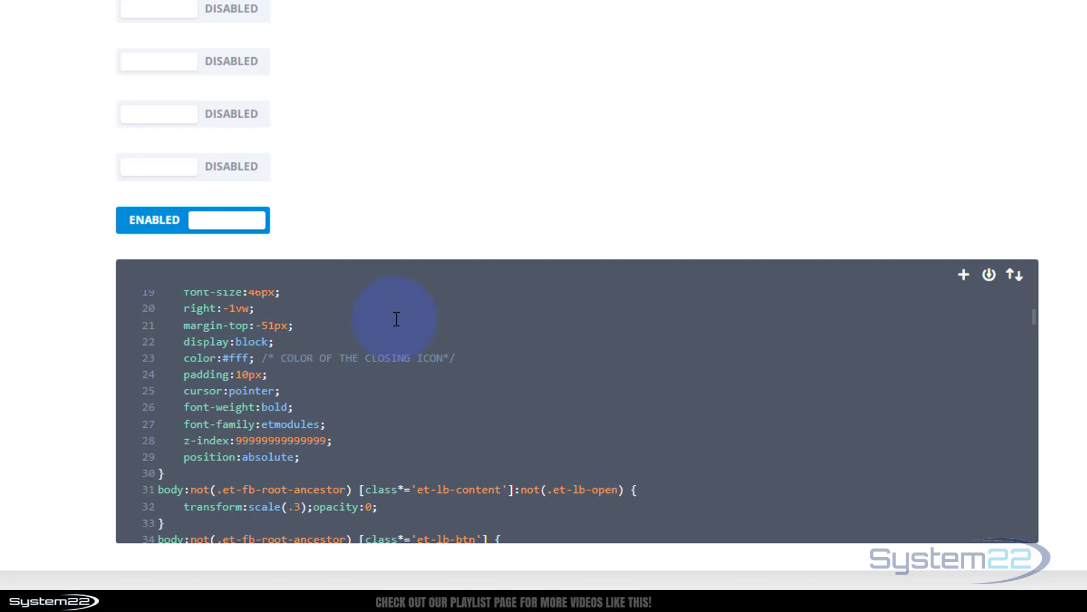
pyautogui.scroll(6, 391, 315)
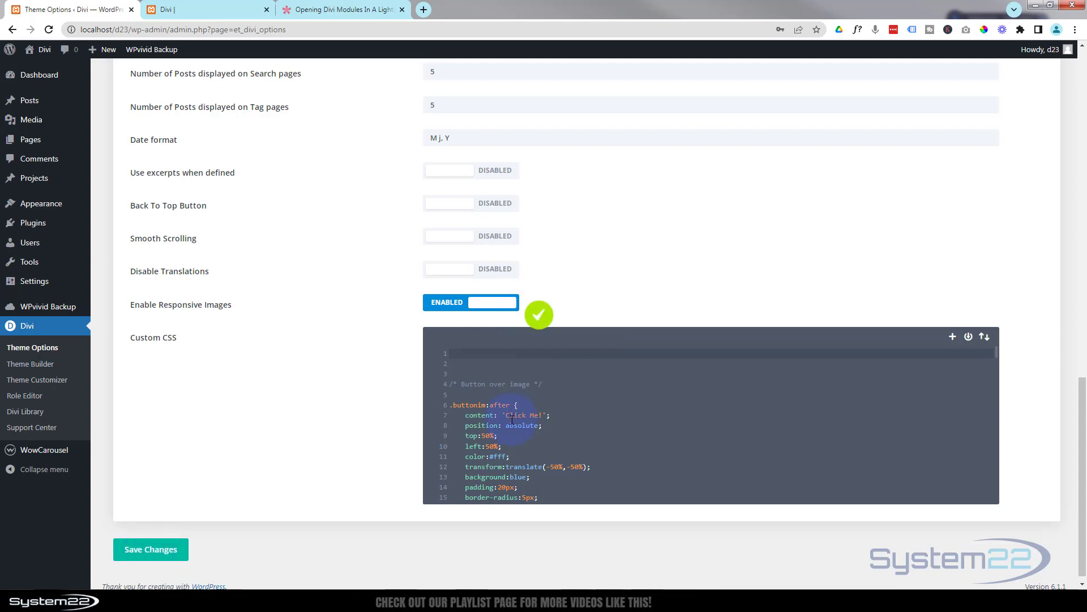
# Select the article's lightbox jQuery script from <script> to </script>
pyautogui.click(535, 358)
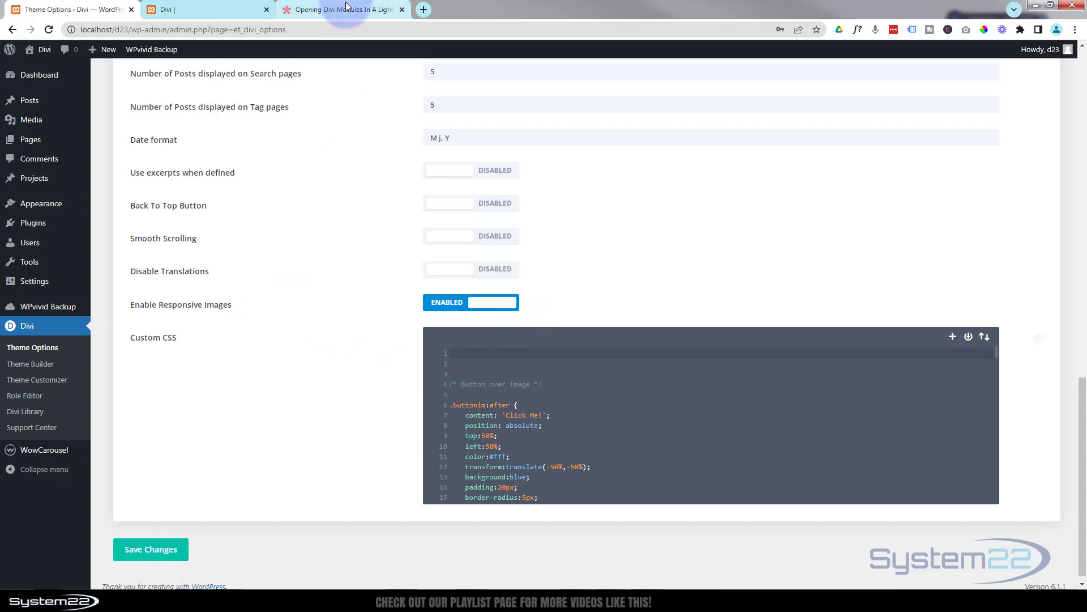
pyautogui.click(346, 10)
pyautogui.scroll(-7, 337, 293)
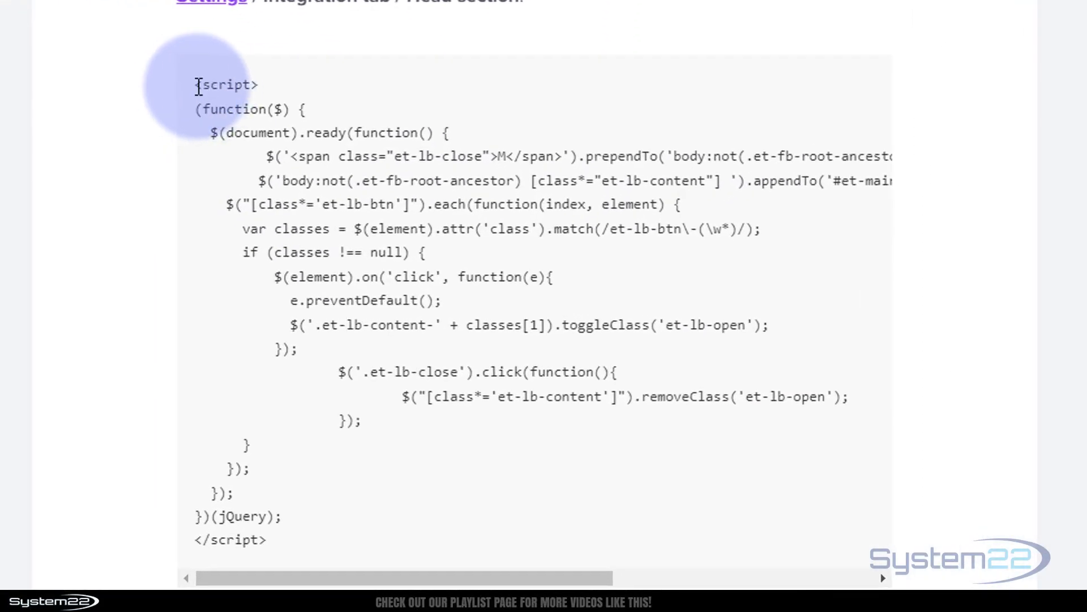
pyautogui.moveTo(196, 85); pyautogui.dragTo(345, 536)
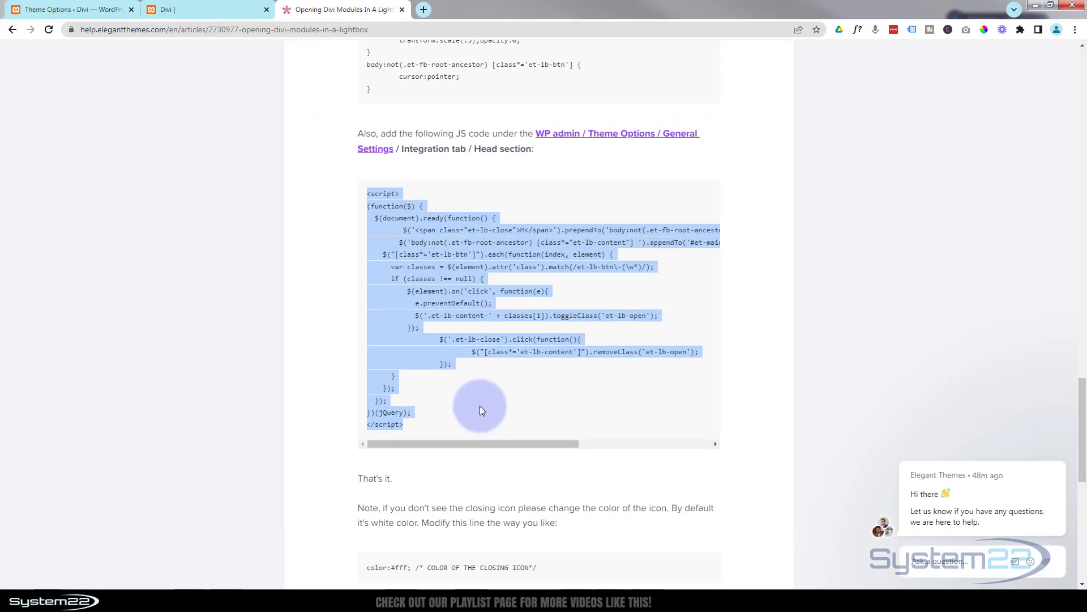
# Replace the Integration tab's head code with the lightbox jQuery script
pyautogui.click(100, 10)
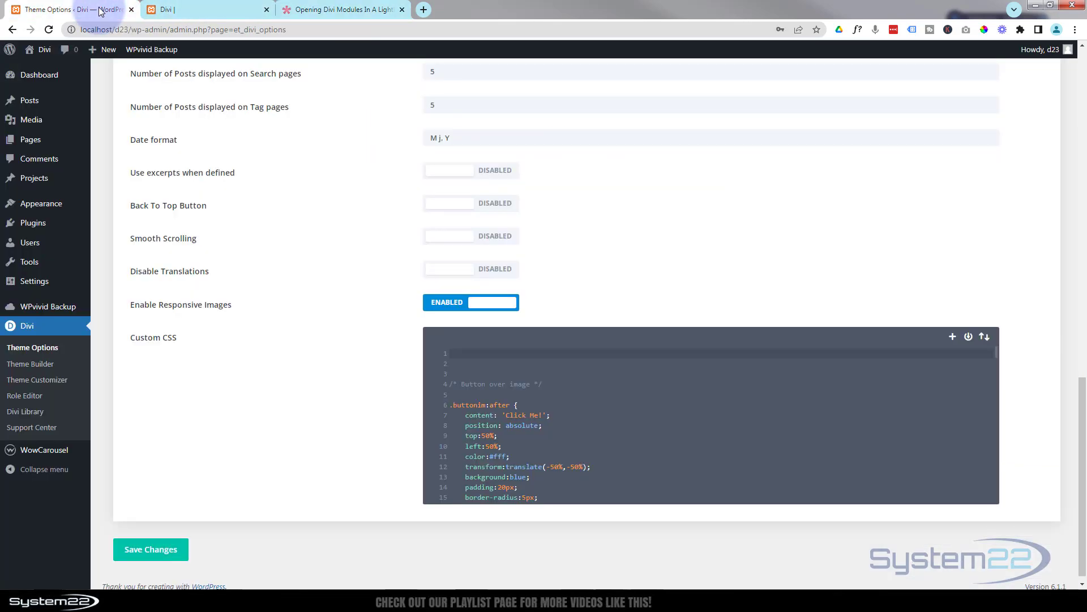
pyautogui.scroll(10, 347, 413)
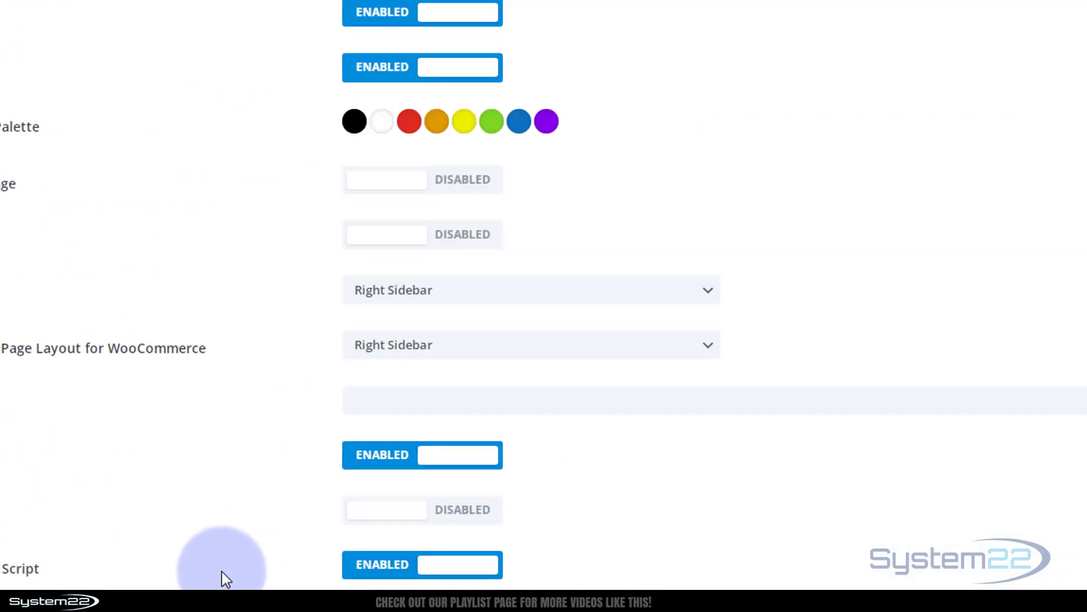
pyautogui.scroll(5, 222, 571)
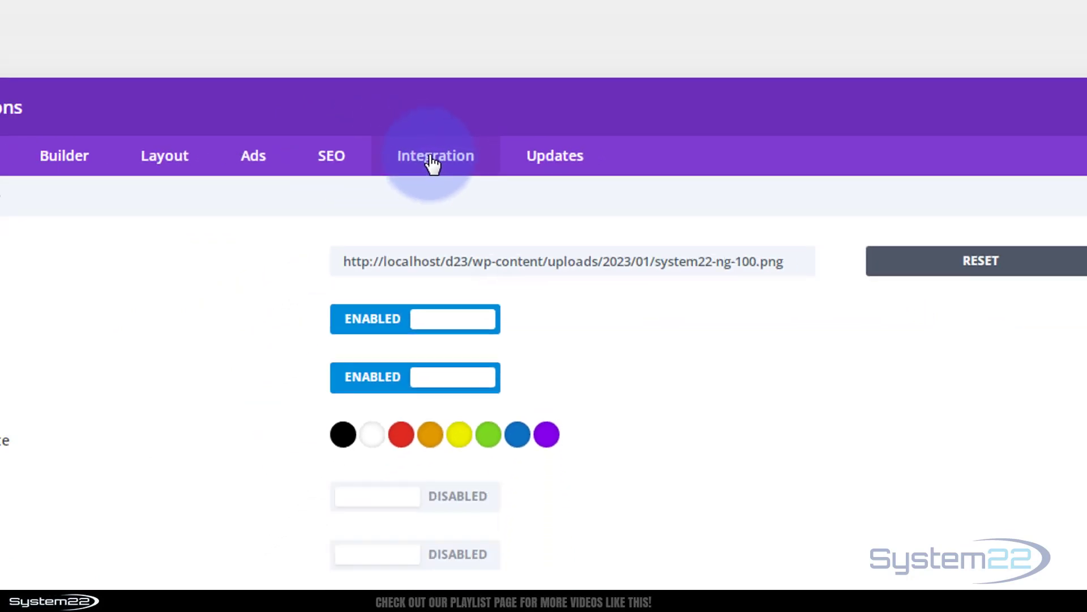
pyautogui.click(433, 161)
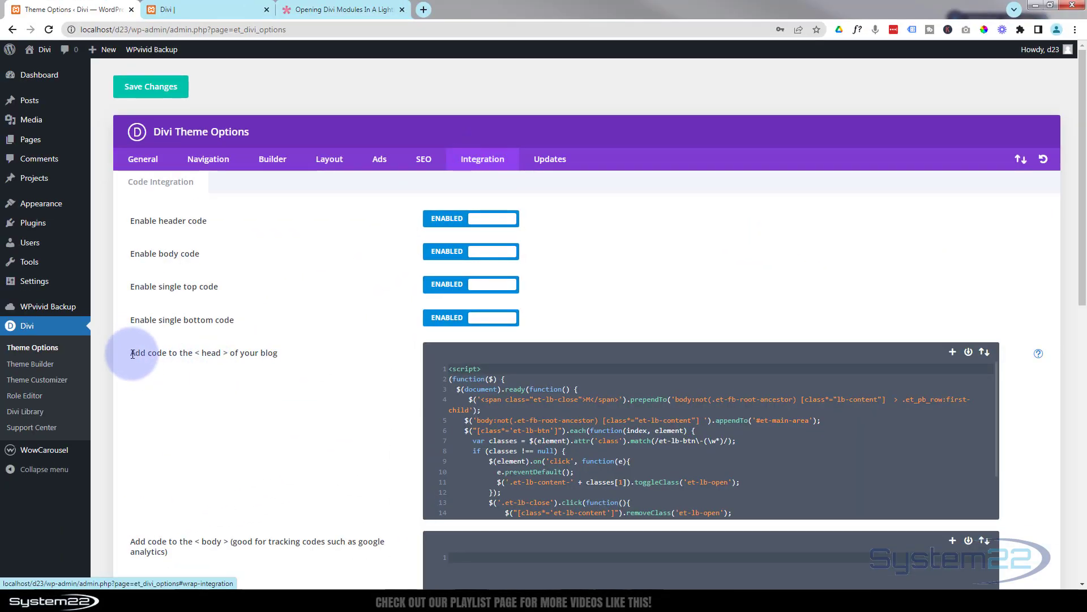
pyautogui.moveTo(132, 354); pyautogui.dragTo(283, 356)
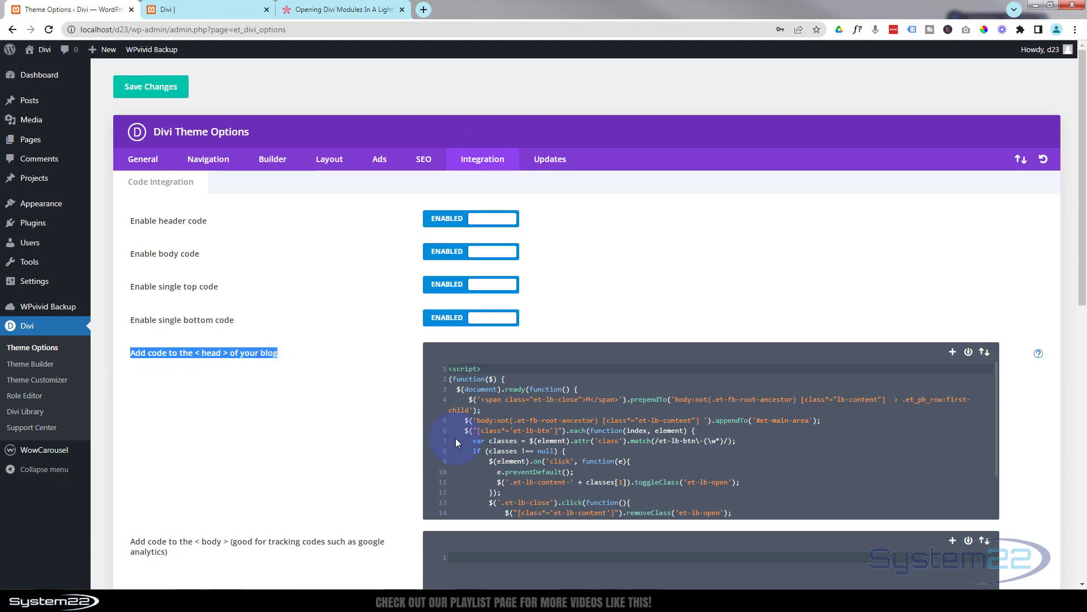
pyautogui.scroll(-2, 474, 447)
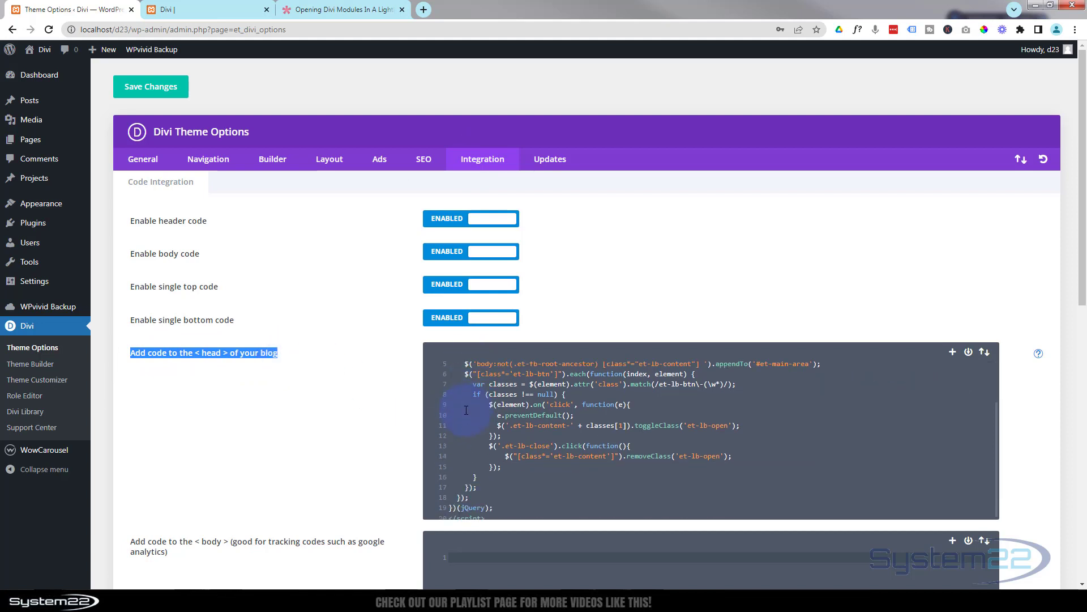
pyautogui.click(490, 503)
pyautogui.scroll(3, 453, 431)
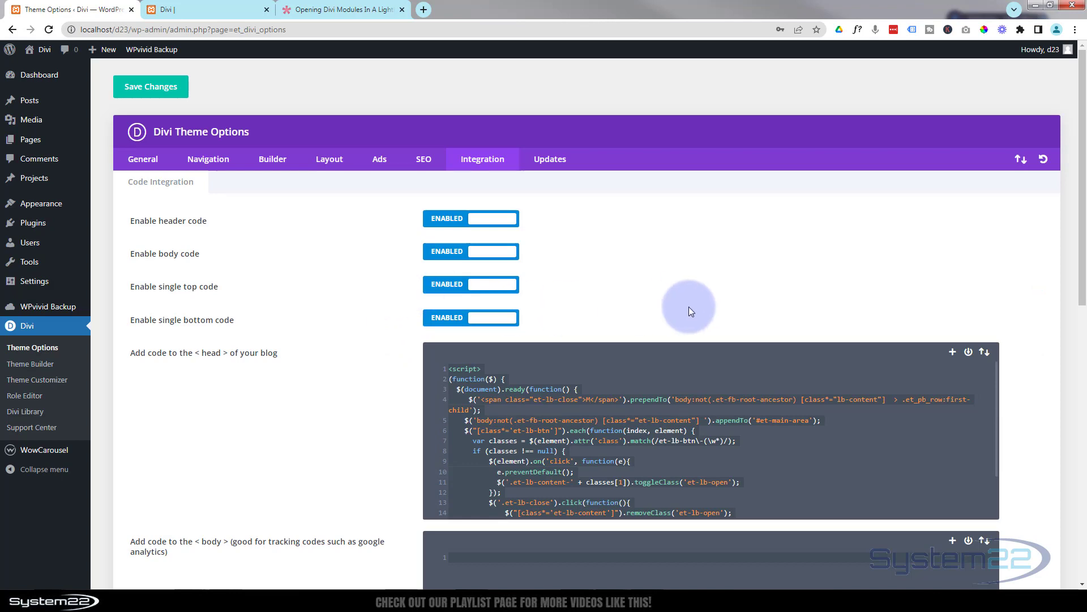
pyautogui.hotkey('ctrl', 'a')
pyautogui.press('Delete')
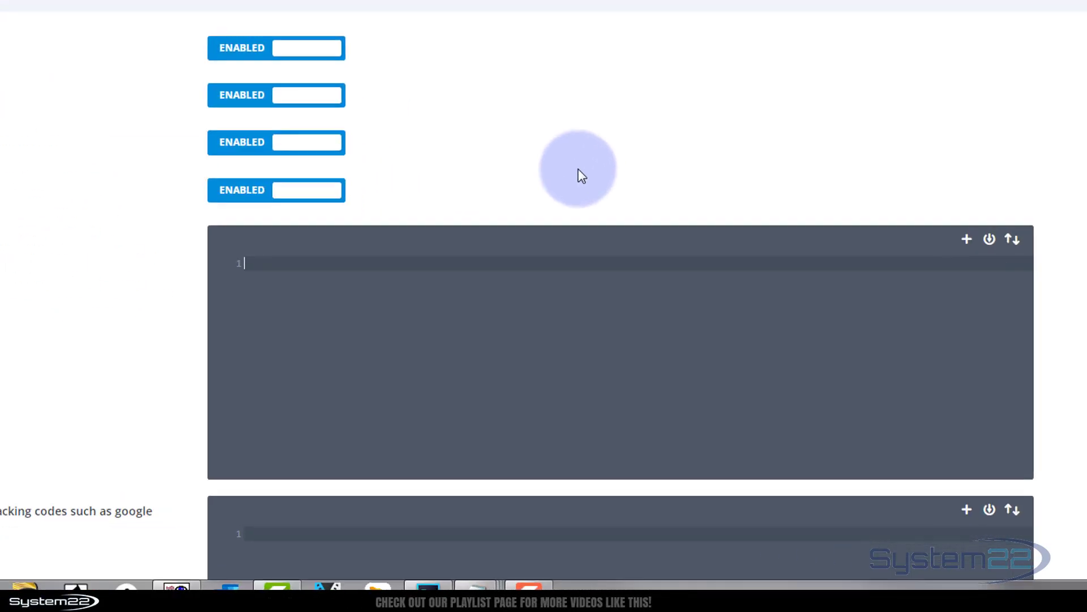
pyautogui.hotkey('ctrl', 'v')
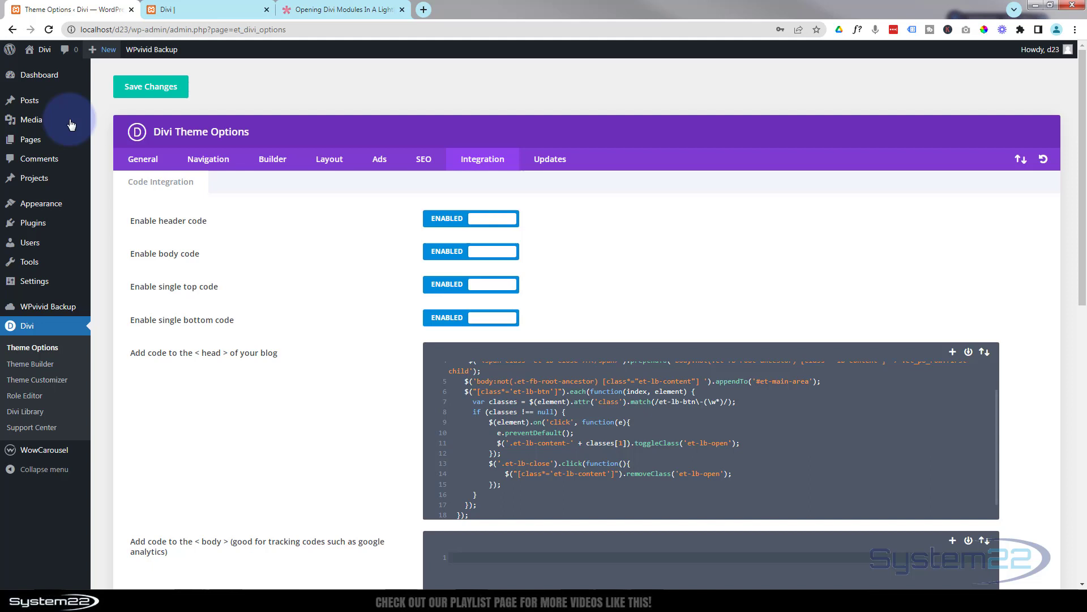
# Open the galcol page in Divi Visual Builder in a new tab from the Pages list
pyautogui.click(42, 143)
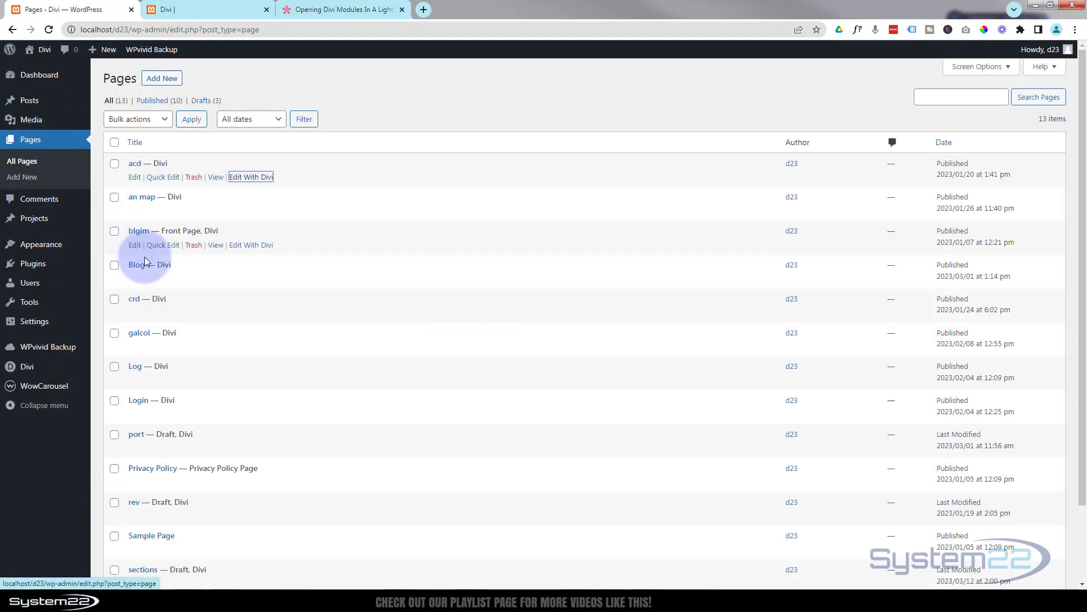
pyautogui.middleClick(240, 348)
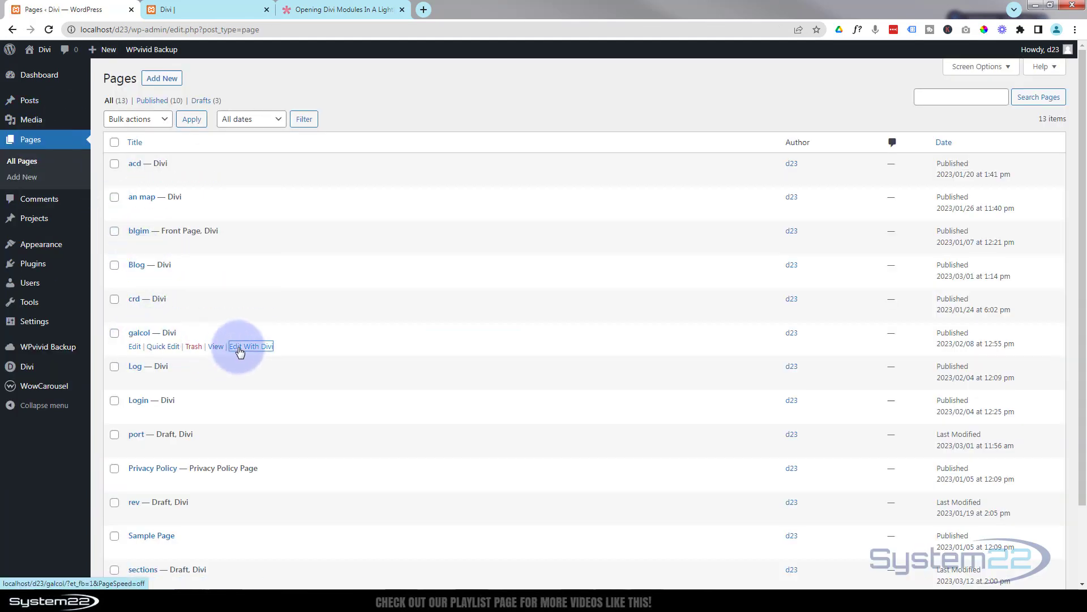
pyautogui.click(218, 10)
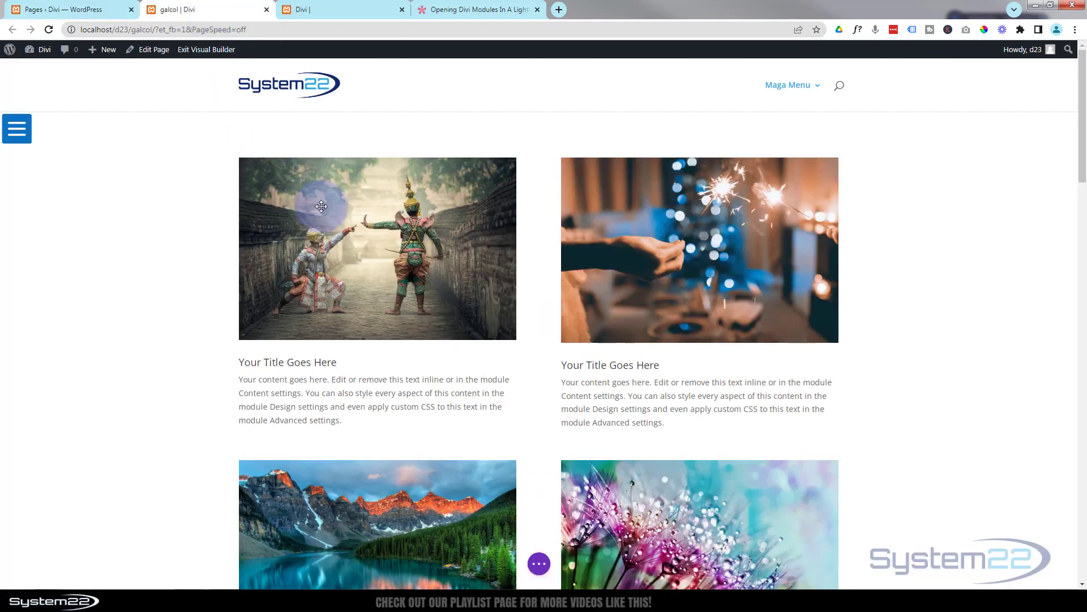
# Insert a Regular section with a one-column row below the image columns and add a Video module
pyautogui.moveTo(435, 302)
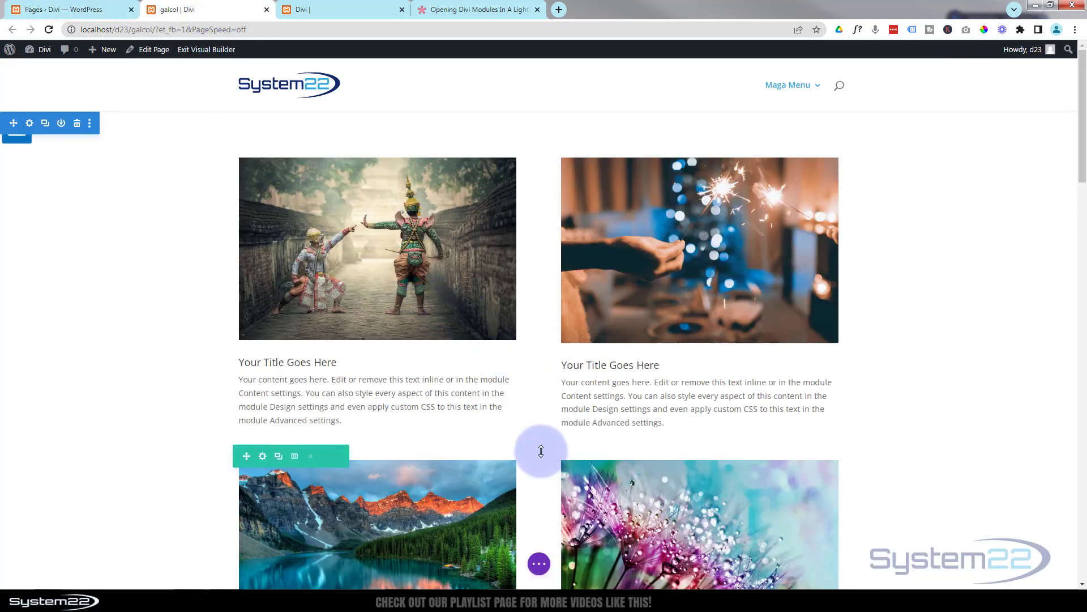
pyautogui.scroll(-3, 539, 451)
pyautogui.scroll(-4, 539, 450)
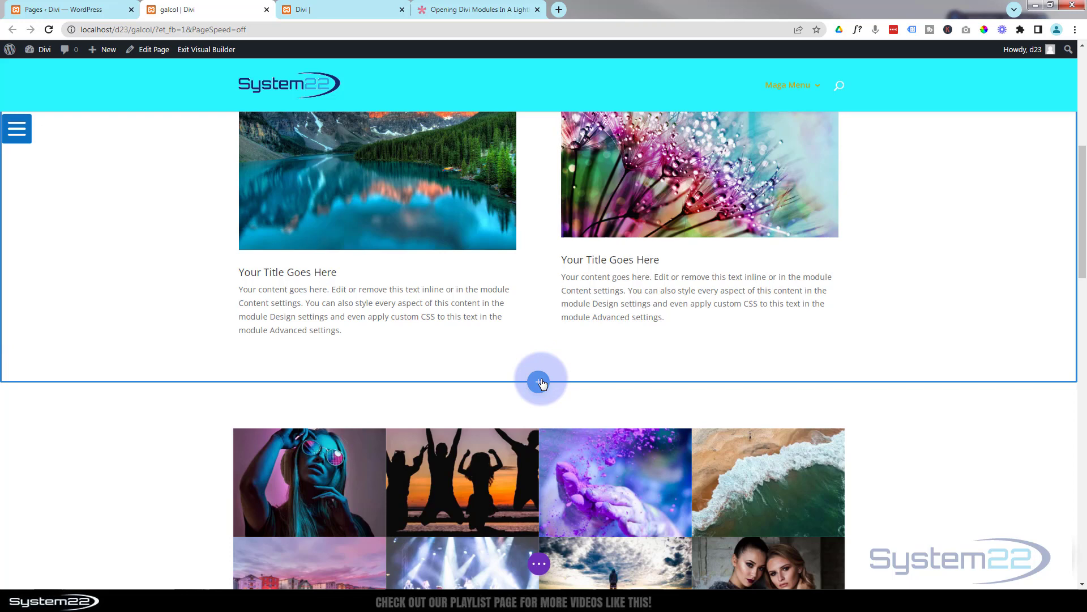
pyautogui.click(539, 382)
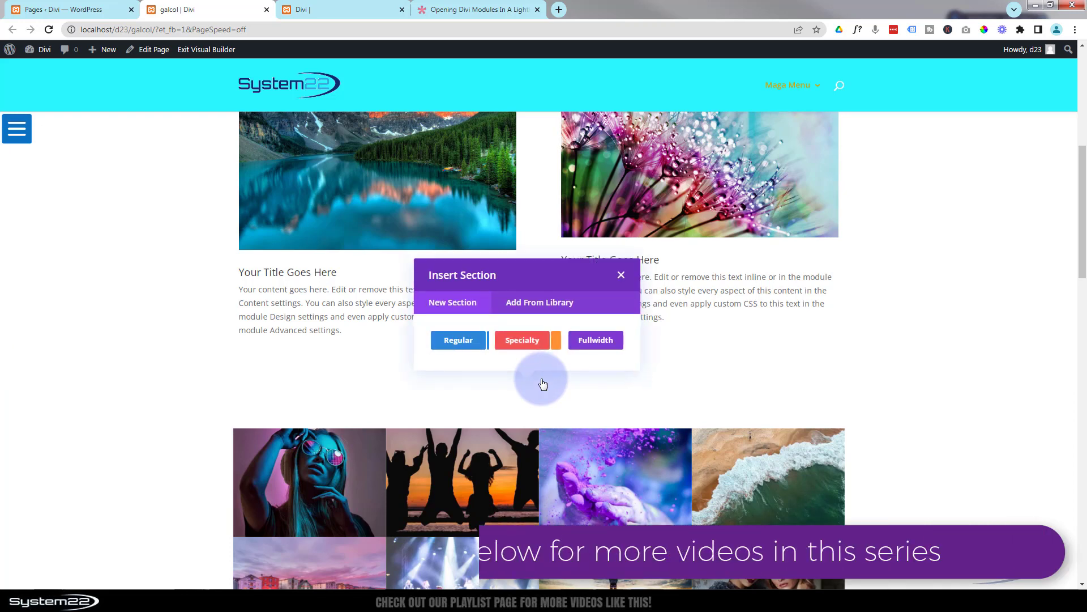
pyautogui.click(458, 343)
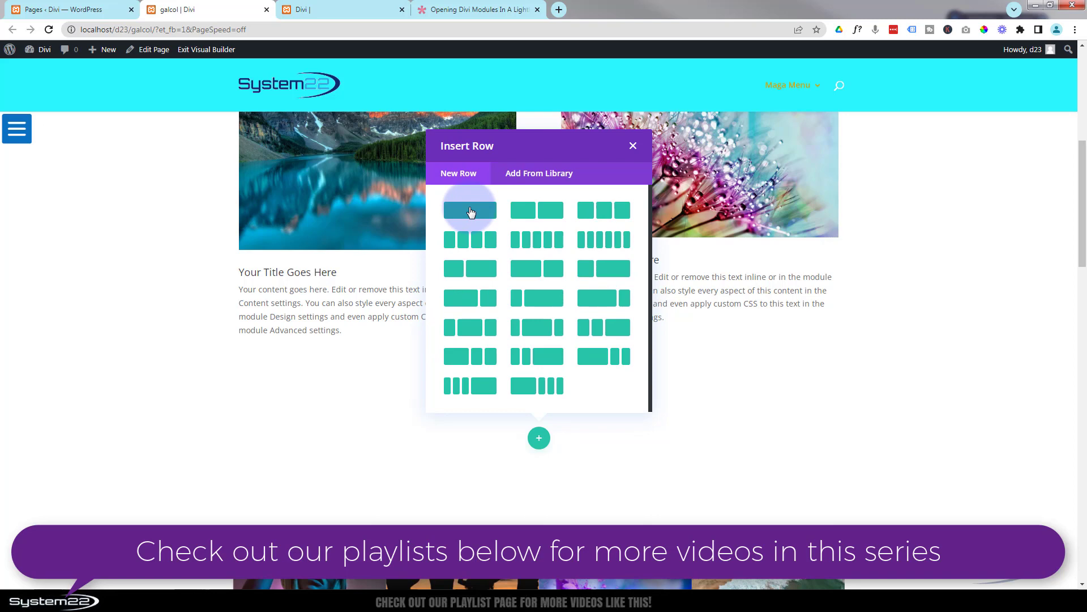
pyautogui.click(470, 210)
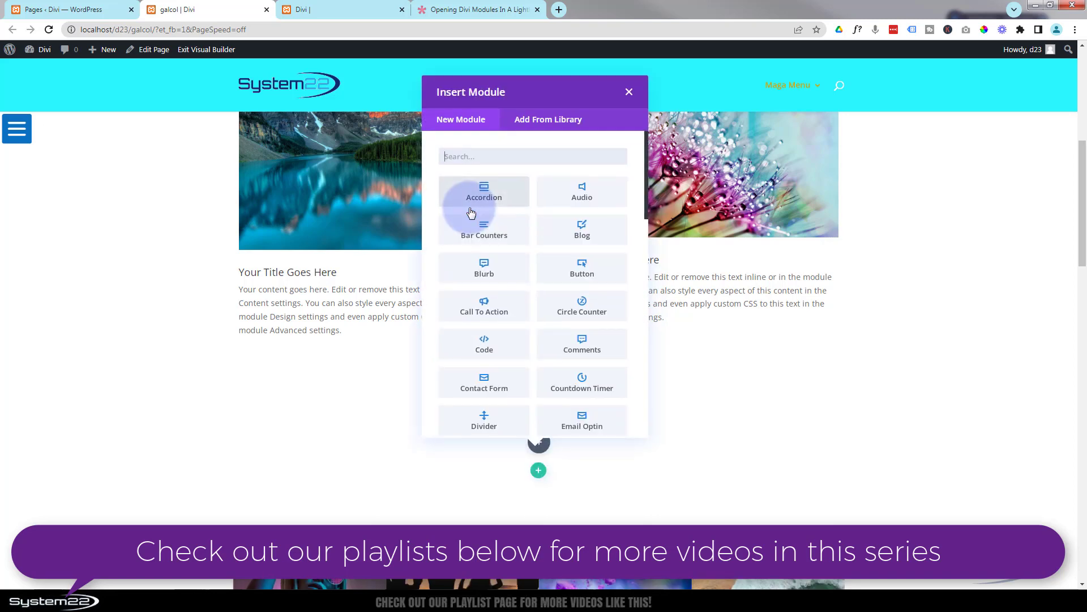
pyautogui.scroll(-7, 504, 317)
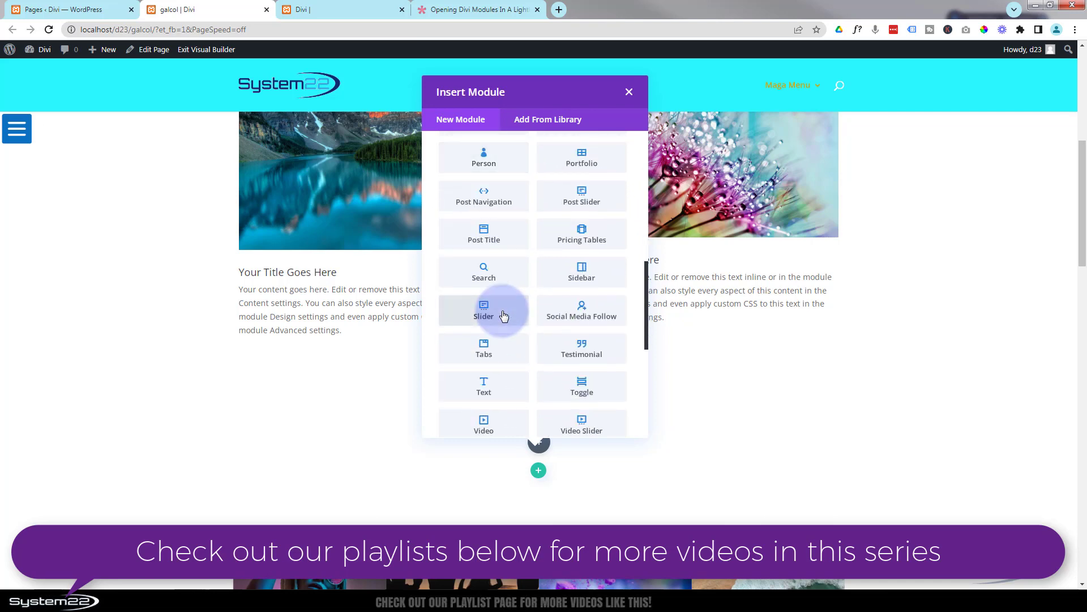
pyautogui.scroll(-2, 504, 316)
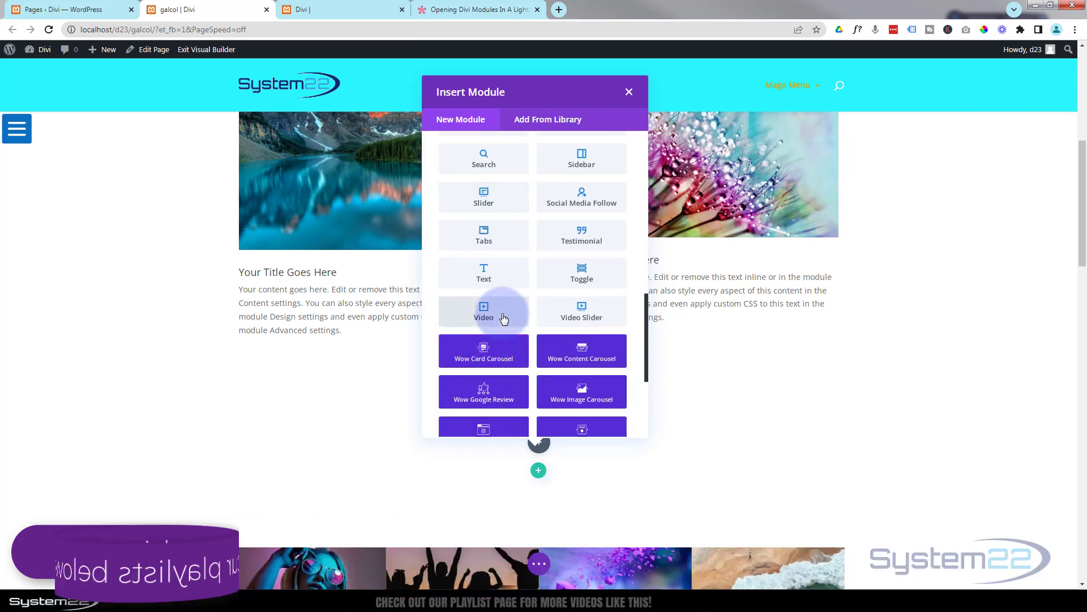
pyautogui.click(503, 316)
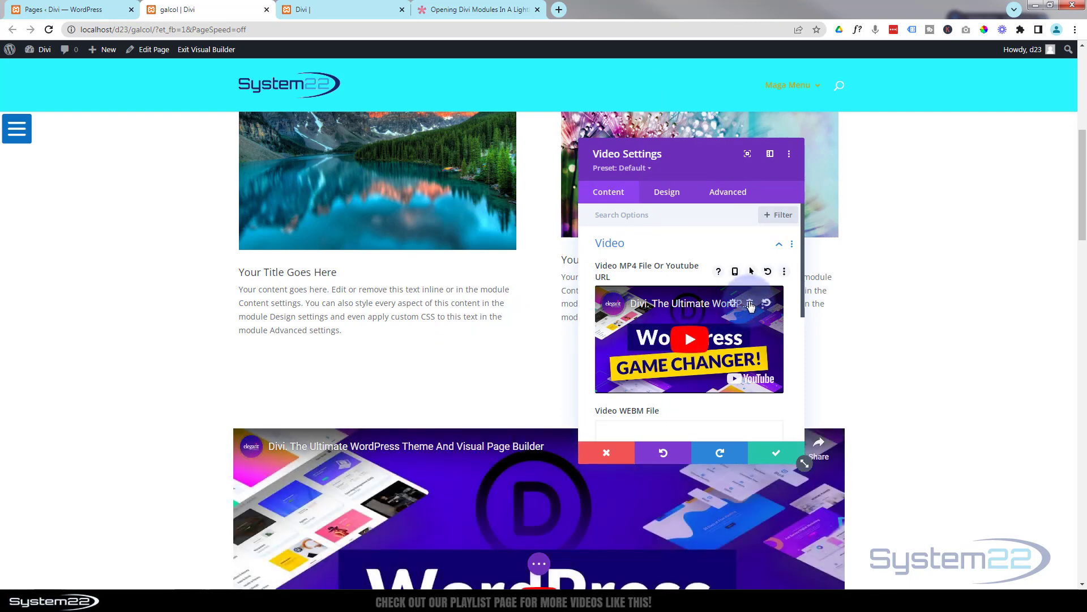
# Remove the default video and insert the 'How To Insert Add To Cart Buttons' YouTube link from URL
pyautogui.click(750, 306)
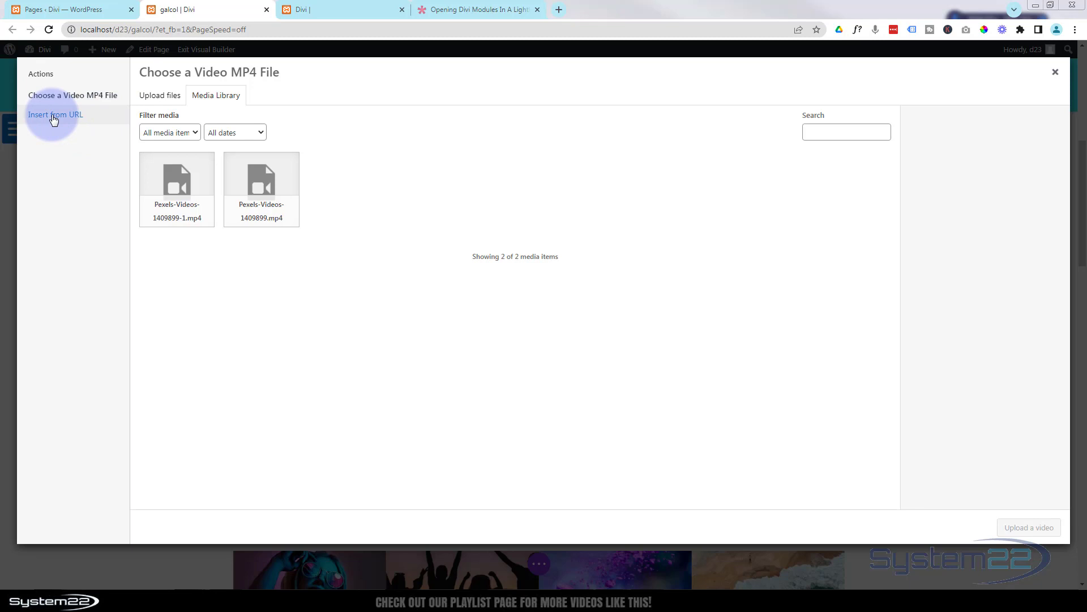
pyautogui.click(80, 117)
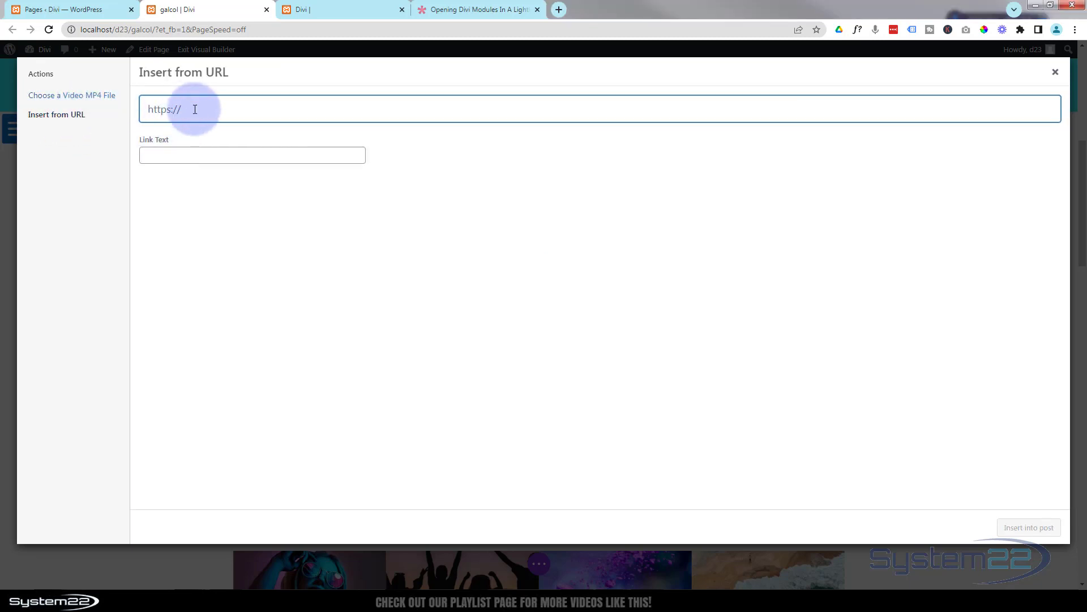
pyautogui.write('https://youtu.be/GDA9TFH8_x4')
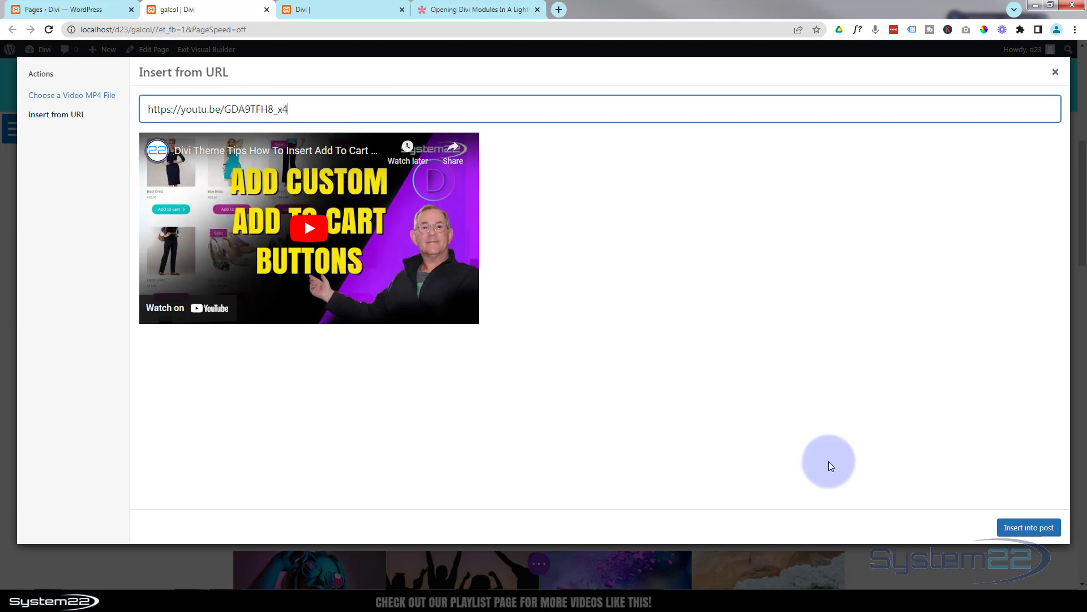
pyautogui.click(1020, 530)
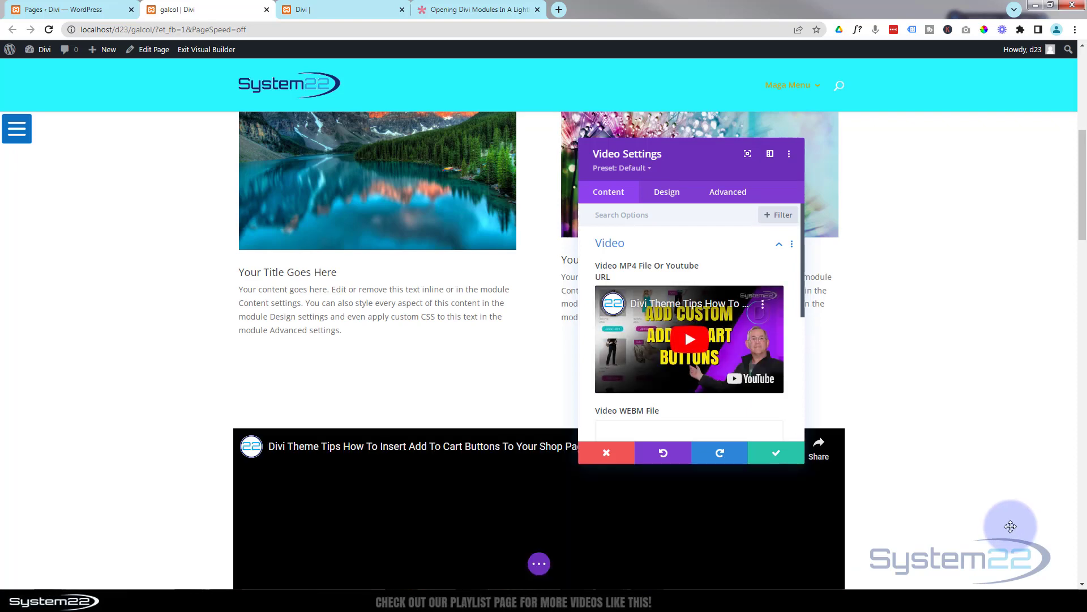
pyautogui.scroll(-4, 959, 372)
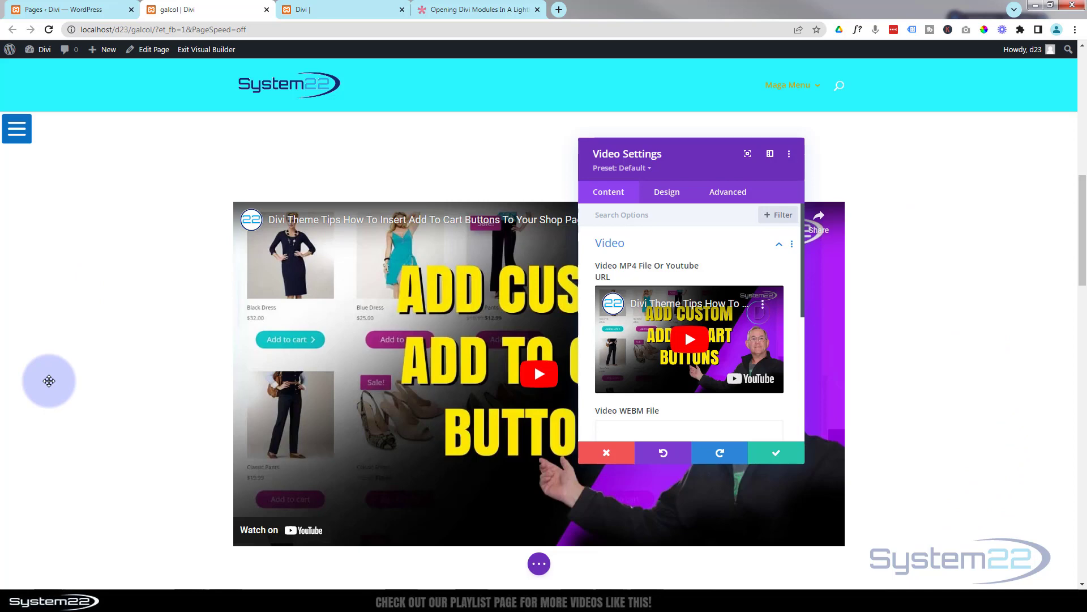
# Save the Video module, then set the section background to black at rgba(0,0,0,0.71)
pyautogui.scroll(1, 64, 419)
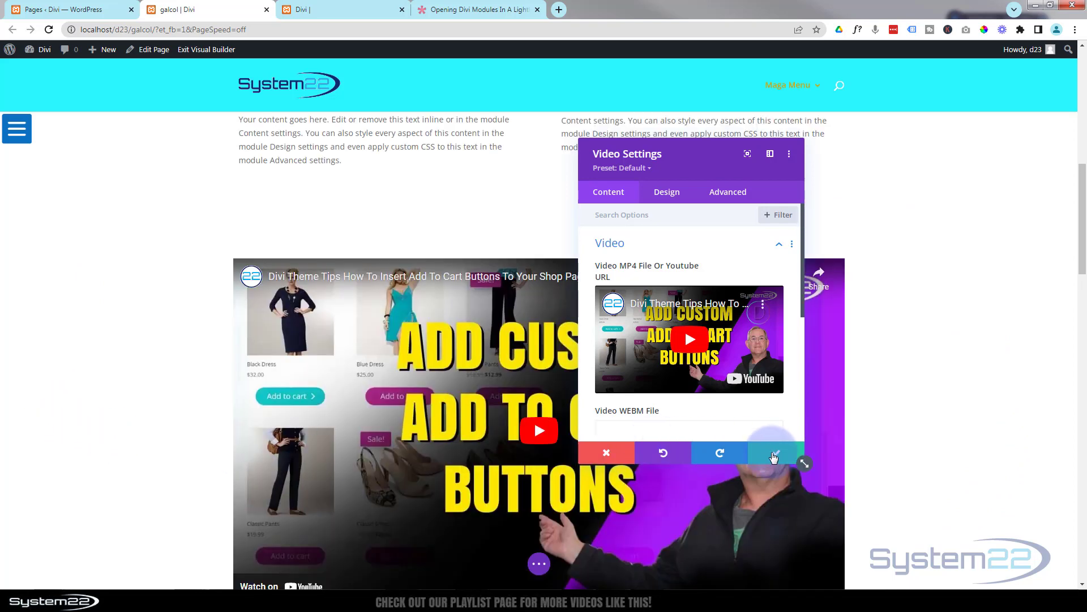
pyautogui.click(774, 453)
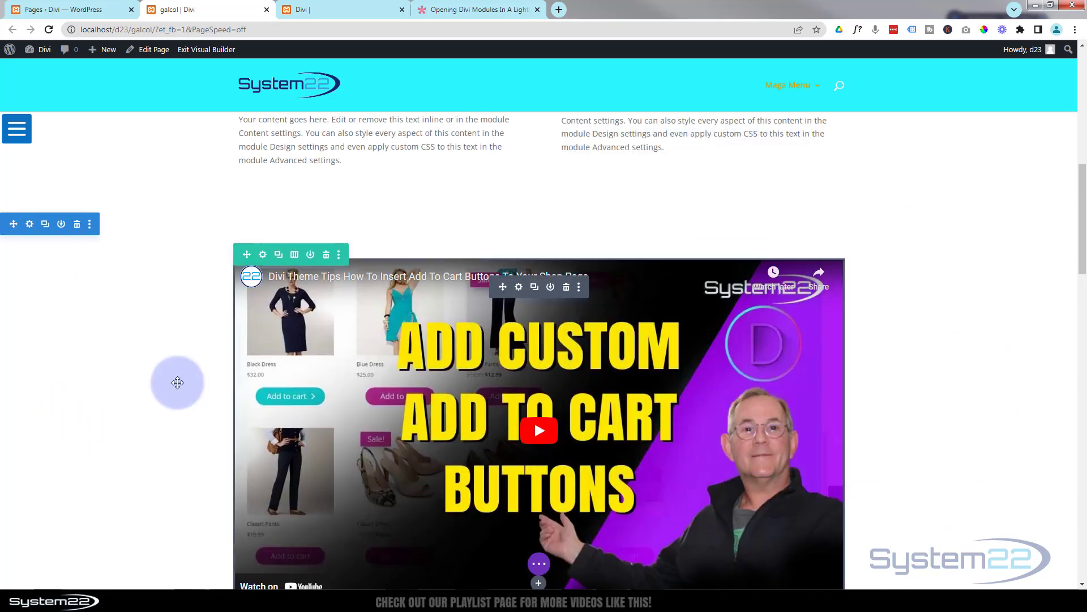
pyautogui.moveTo(36, 234)
pyautogui.mouseDown()
pyautogui.moveTo(85, 271)
pyautogui.moveTo(48, 234)
pyautogui.mouseUp()
pyautogui.click(29, 225)
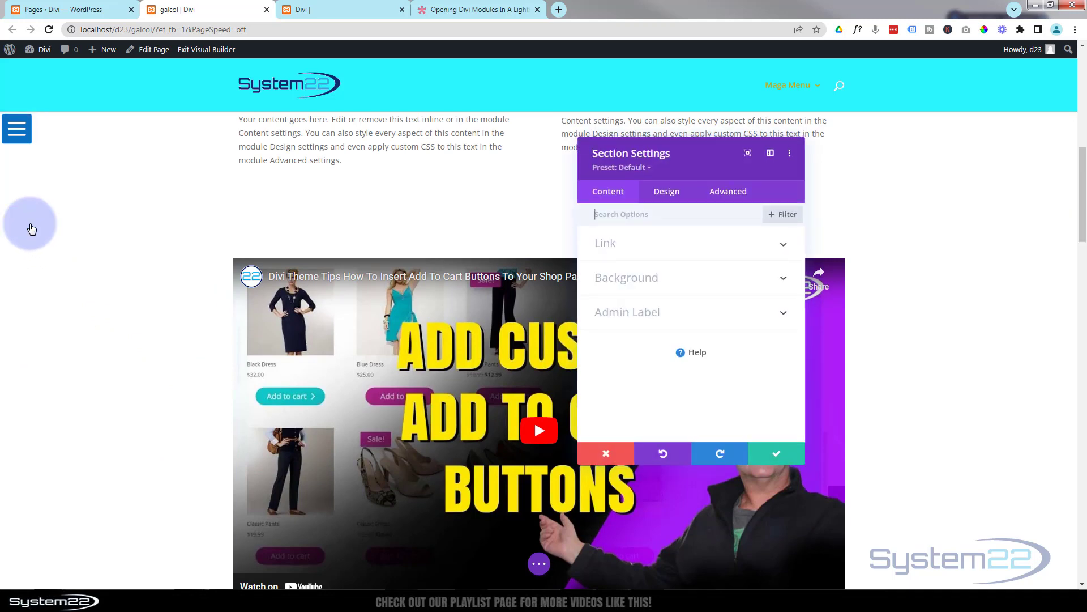
pyautogui.click(677, 276)
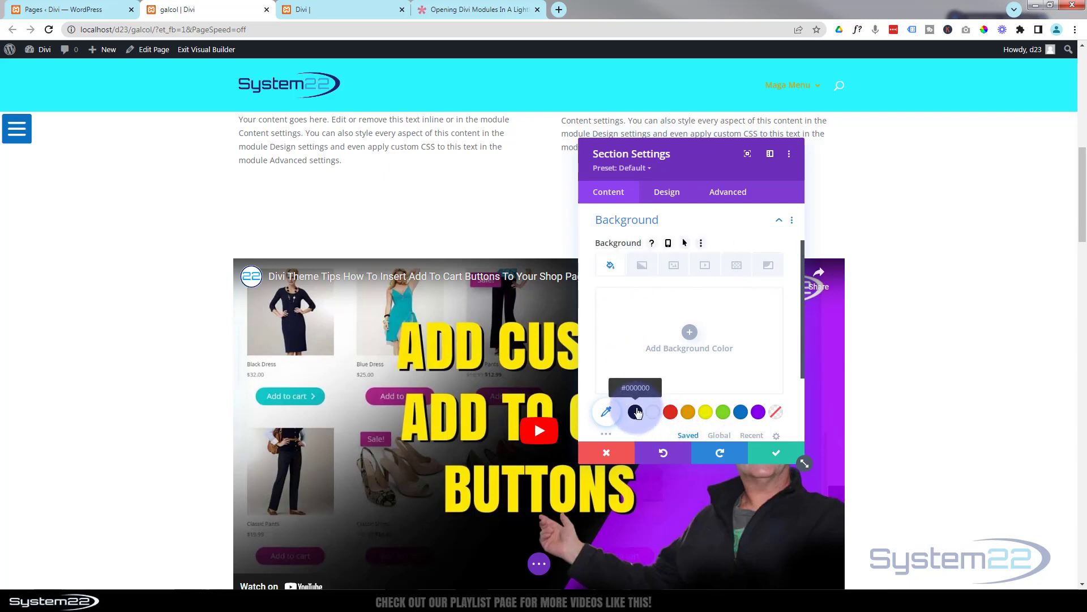
pyautogui.click(635, 412)
pyautogui.click(687, 340)
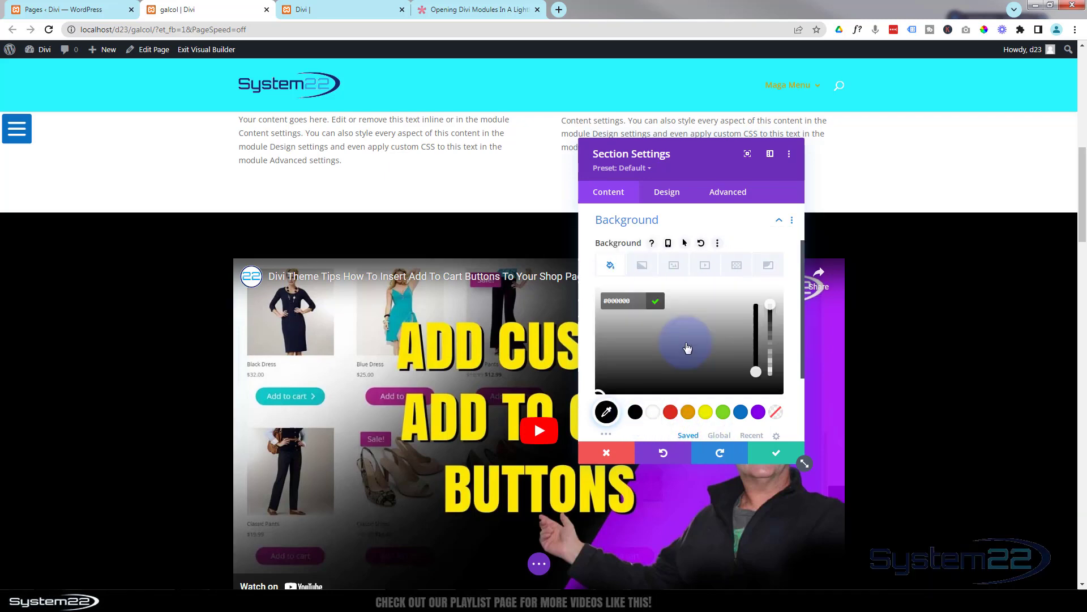
pyautogui.click(771, 318)
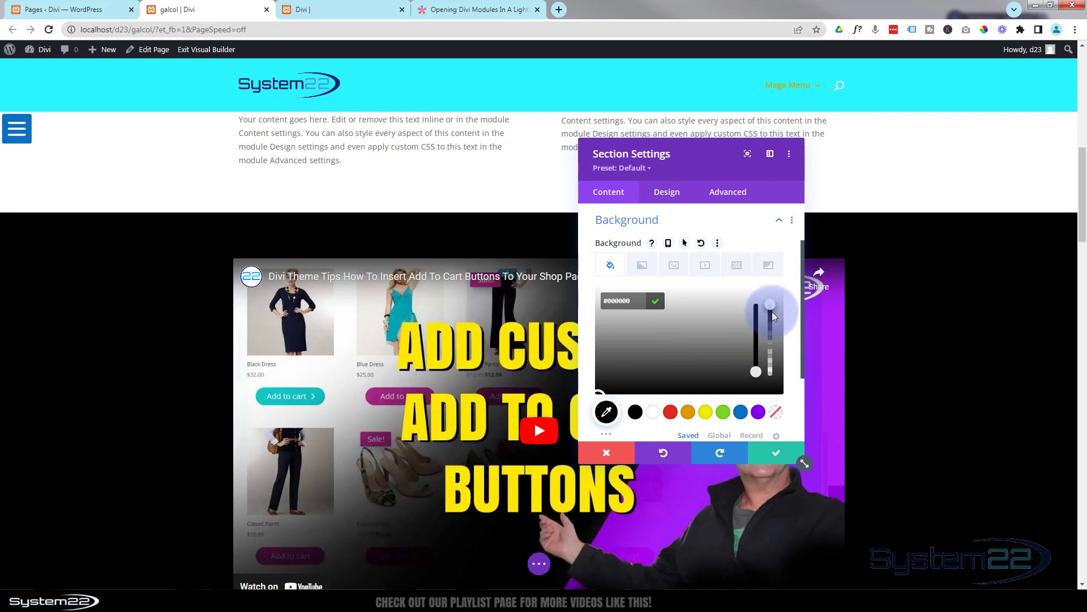
pyautogui.moveTo(774, 322); pyautogui.dragTo(773, 337)
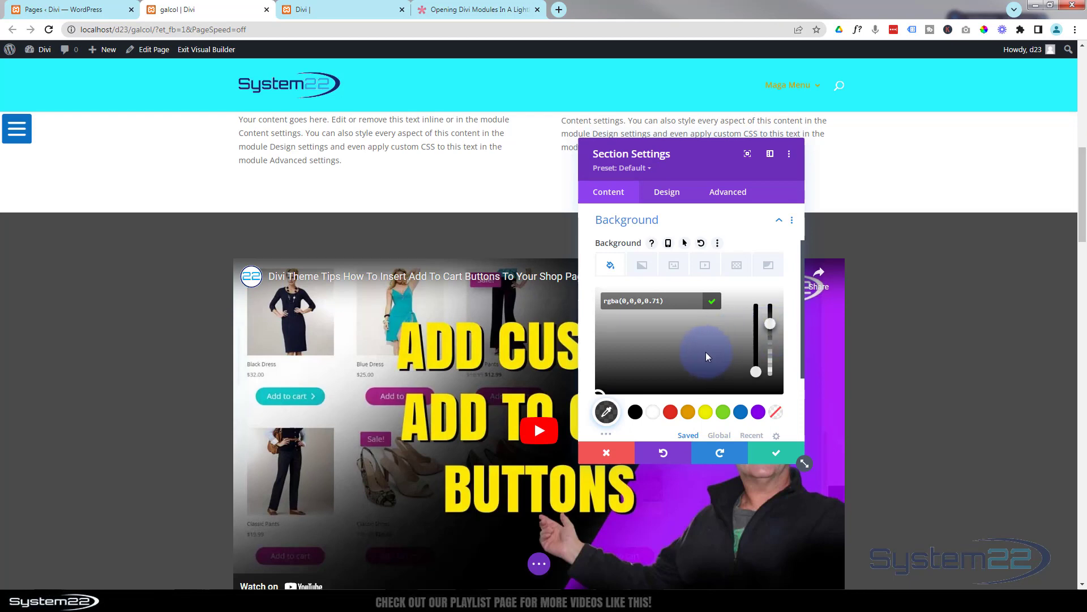
# Select the et-lb-content-1 class name in the article's 'Next, assign' paragraph
pyautogui.click(458, 9)
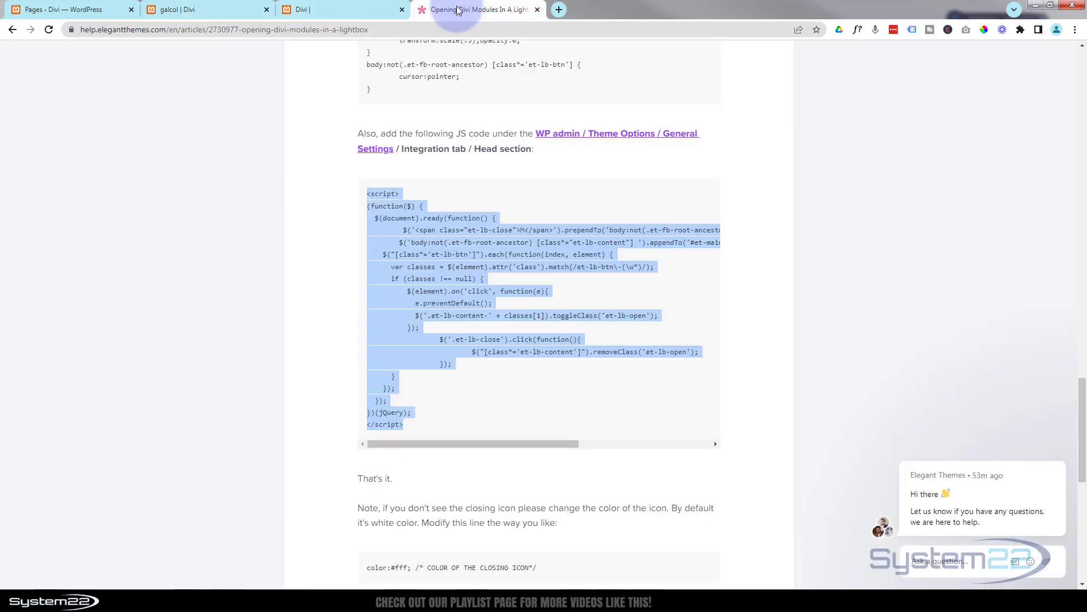
pyautogui.scroll(10, 909, 305)
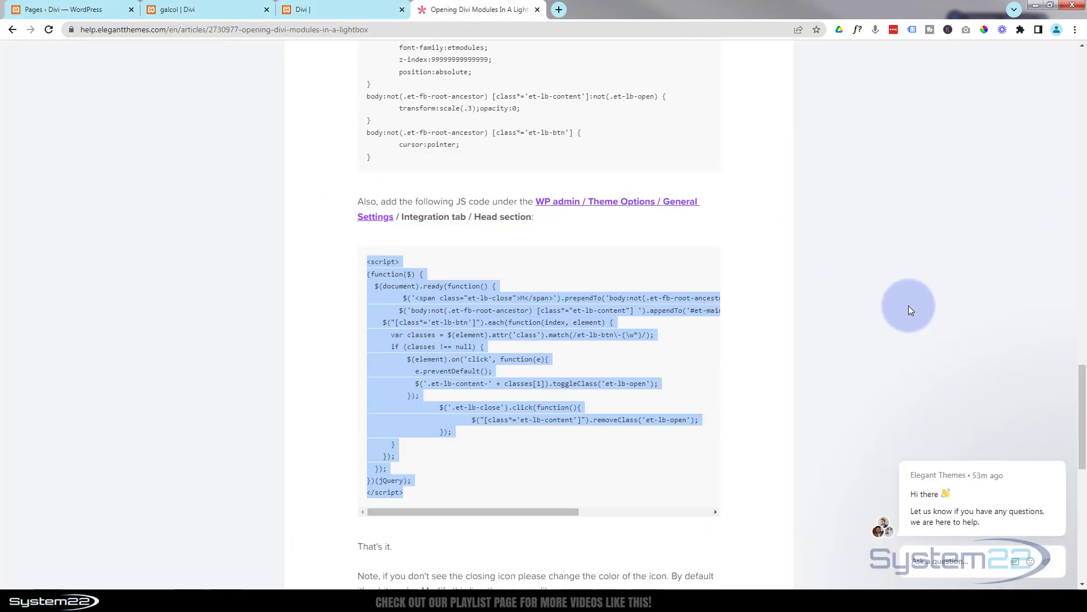
pyautogui.scroll(8, 909, 304)
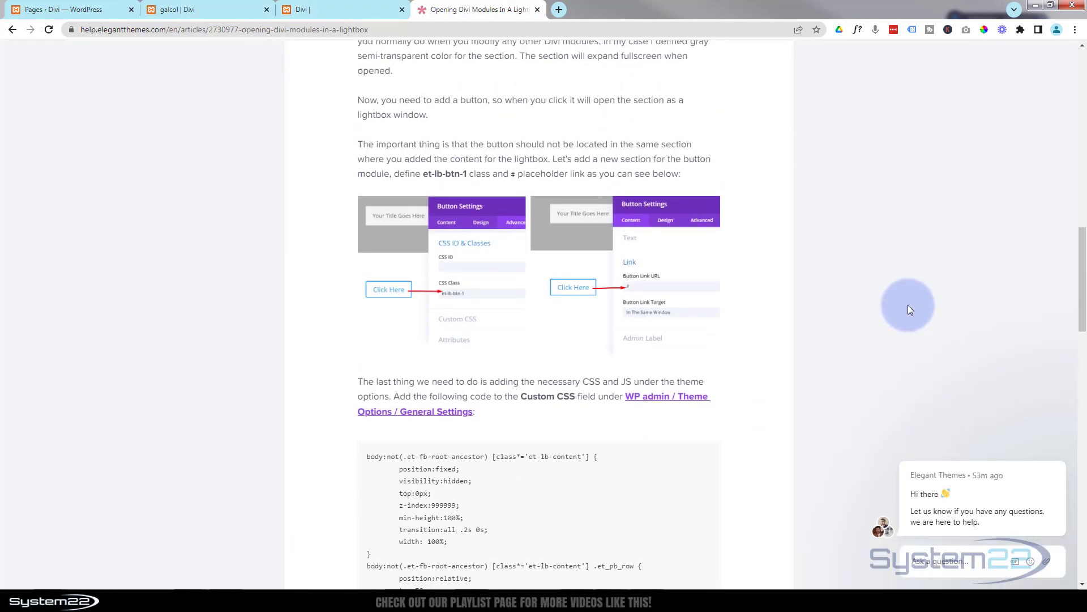
pyautogui.scroll(3, 908, 310)
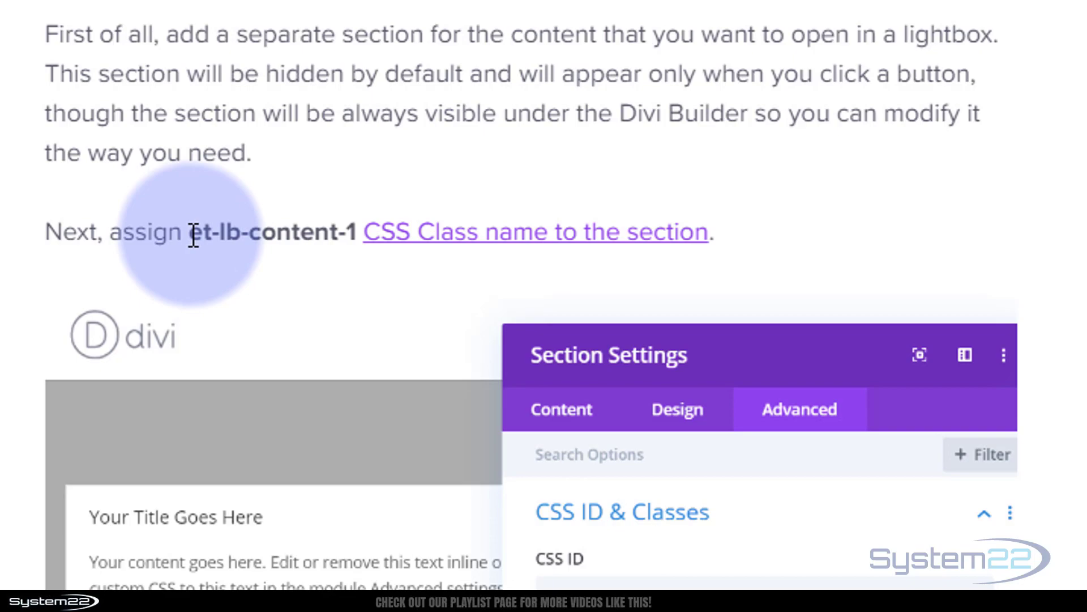
pyautogui.moveTo(193, 235); pyautogui.dragTo(359, 234)
pyautogui.hotkey('ctrl', 'c')
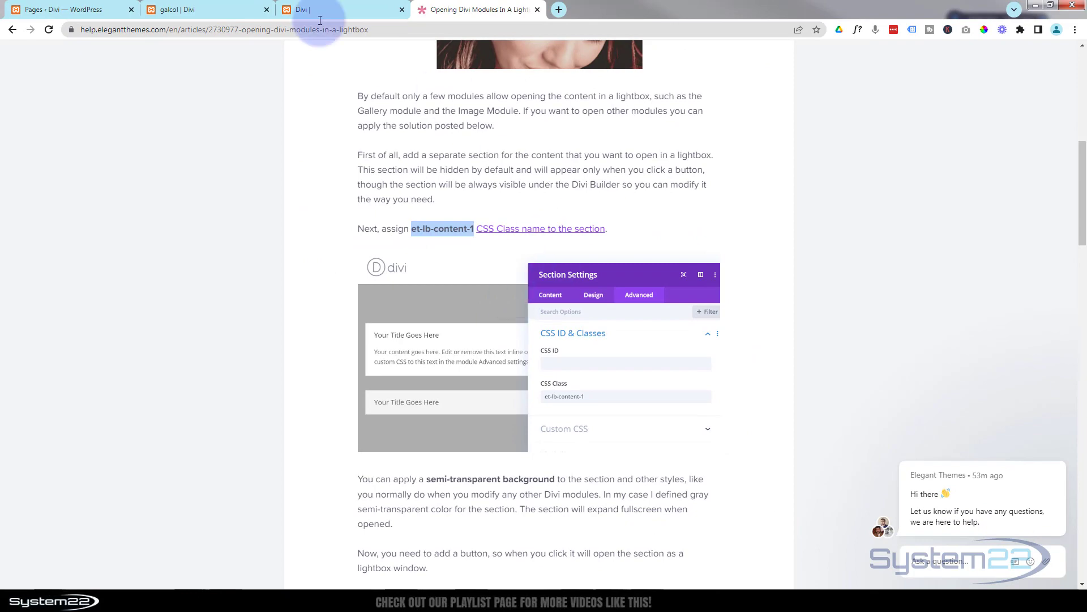
pyautogui.click(190, 10)
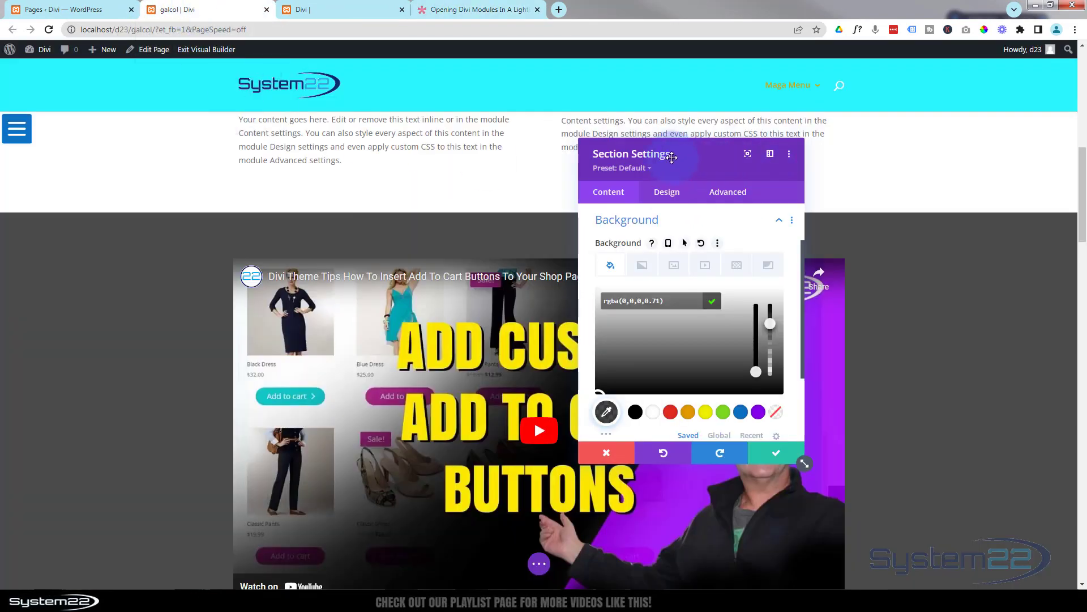
# Paste et-lb-content-1 into the section's Advanced CSS Class field and save the settings
pyautogui.click(735, 201)
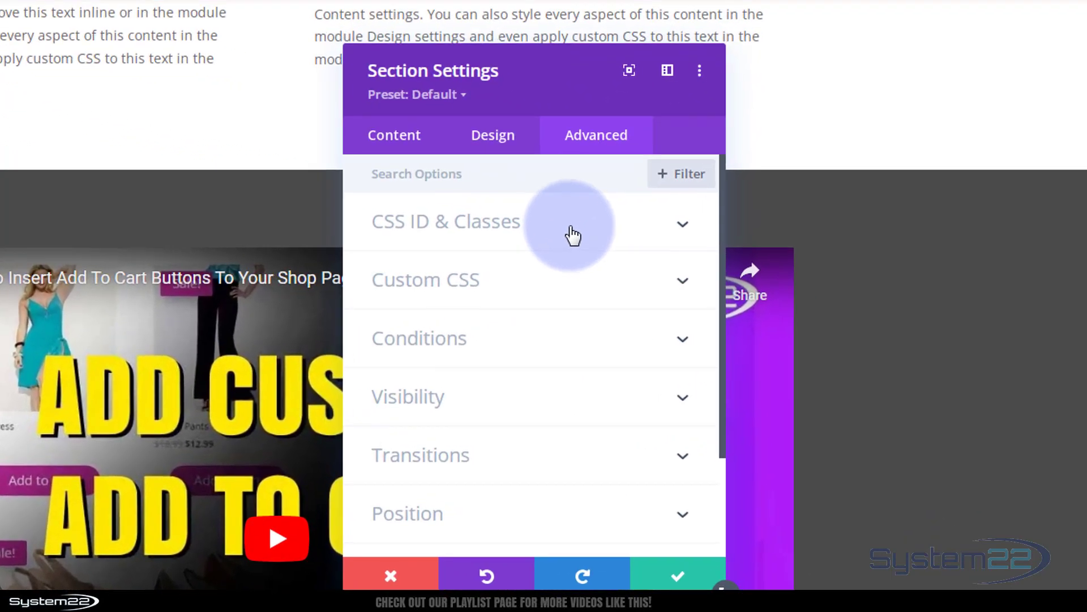
pyautogui.click(714, 251)
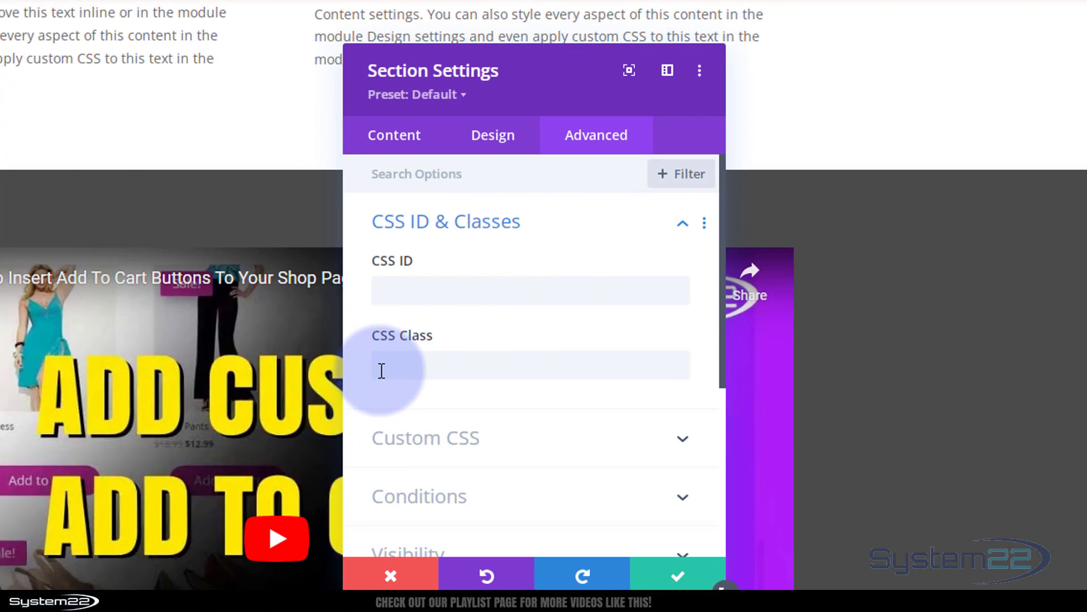
pyautogui.click(382, 365)
pyautogui.click(390, 288)
pyautogui.click(385, 369)
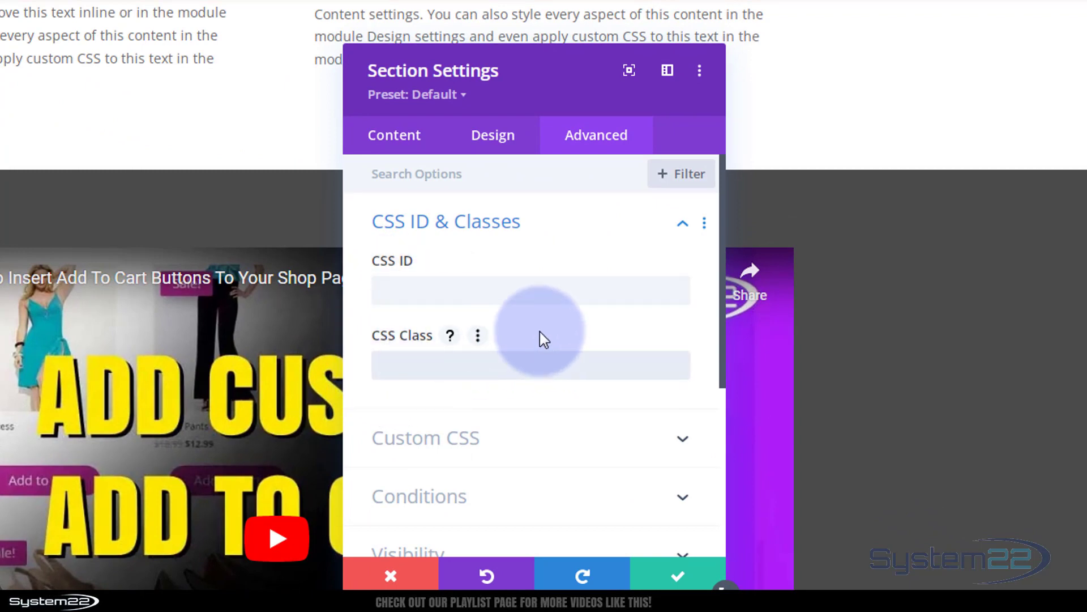
pyautogui.hotkey('ctrl', 'v')
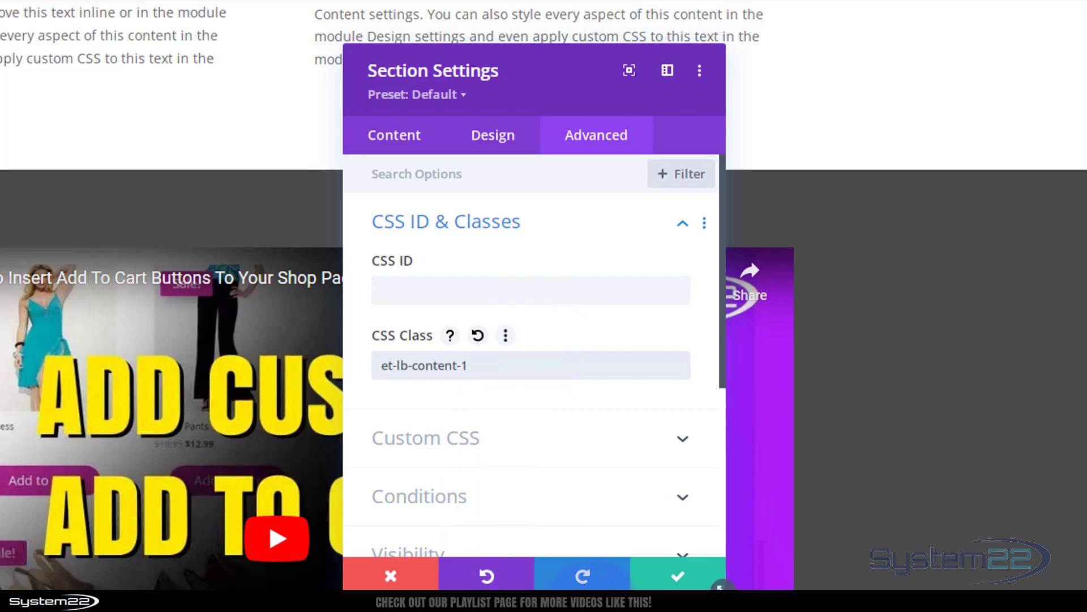
pyautogui.click(674, 577)
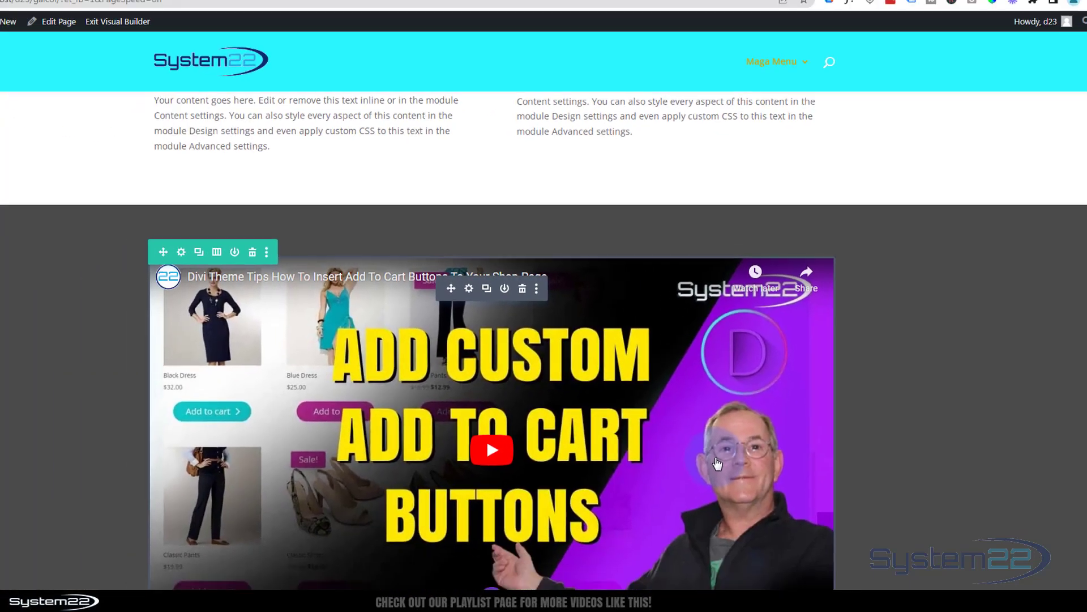
# Below the image gallery, add a section with a one-column row containing a Button module
pyautogui.scroll(-3, 904, 383)
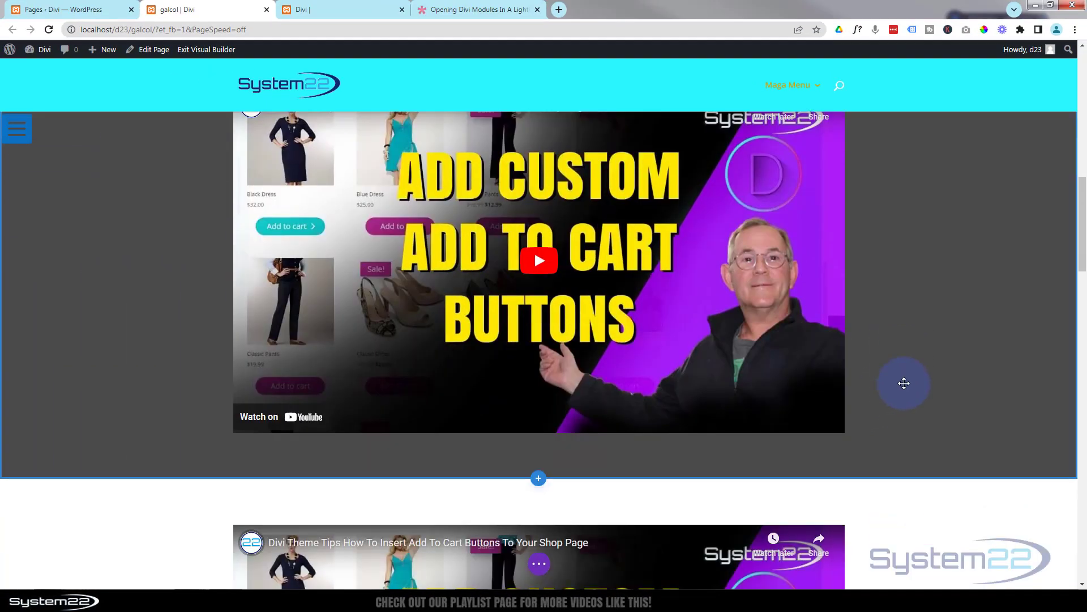
pyautogui.scroll(5, 904, 384)
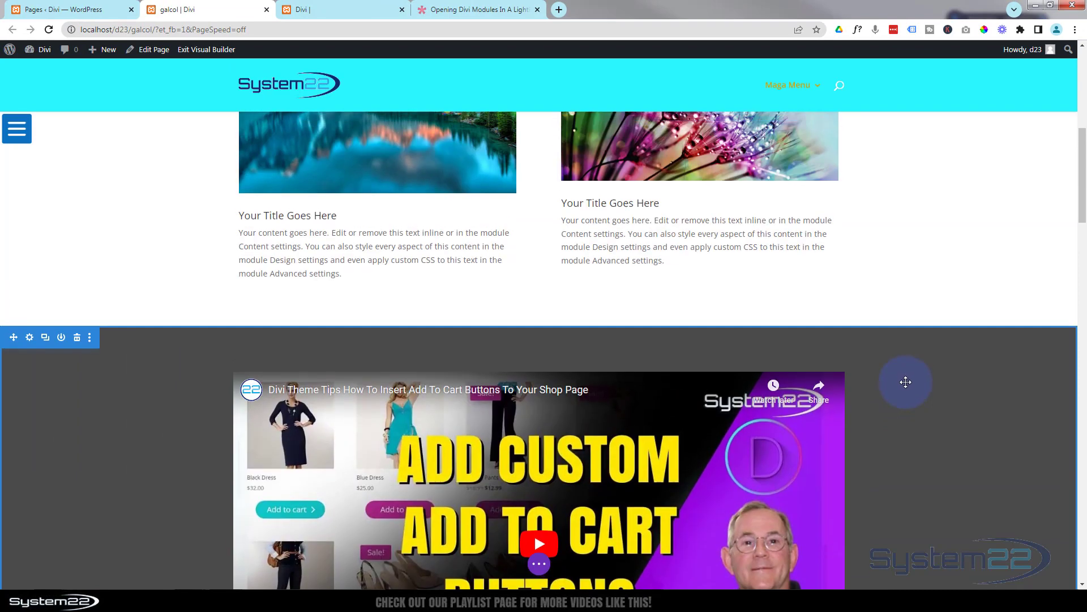
pyautogui.scroll(-4, 910, 383)
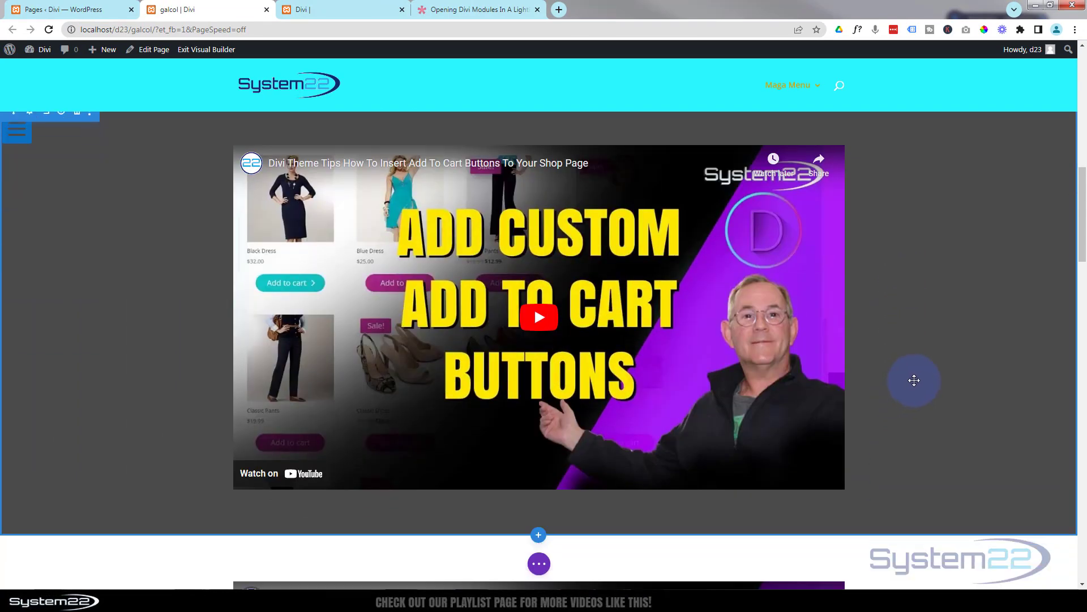
pyautogui.scroll(1, 914, 380)
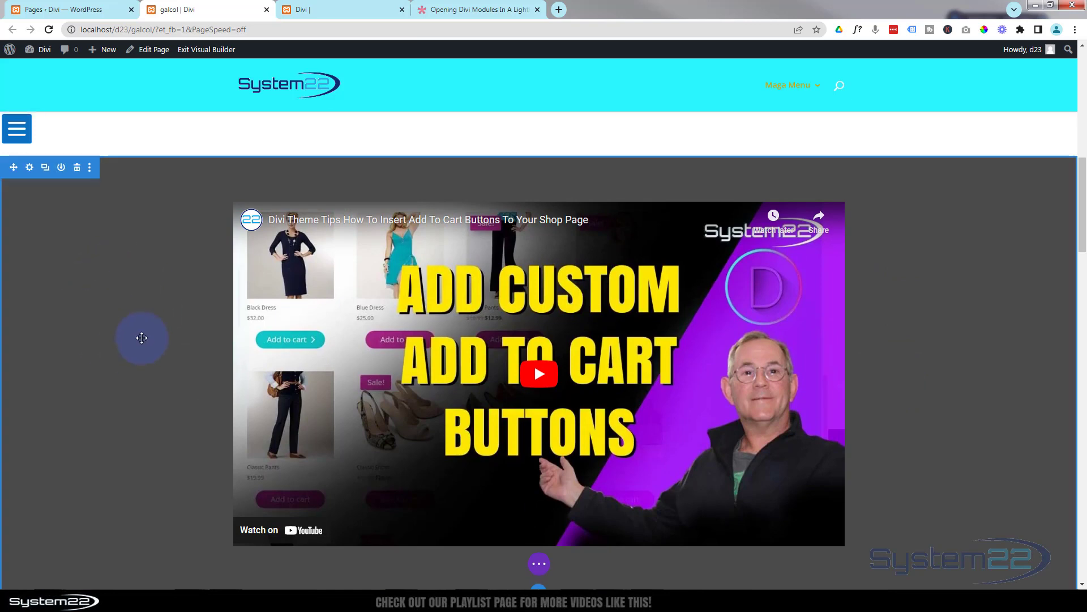
pyautogui.scroll(-6, 97, 414)
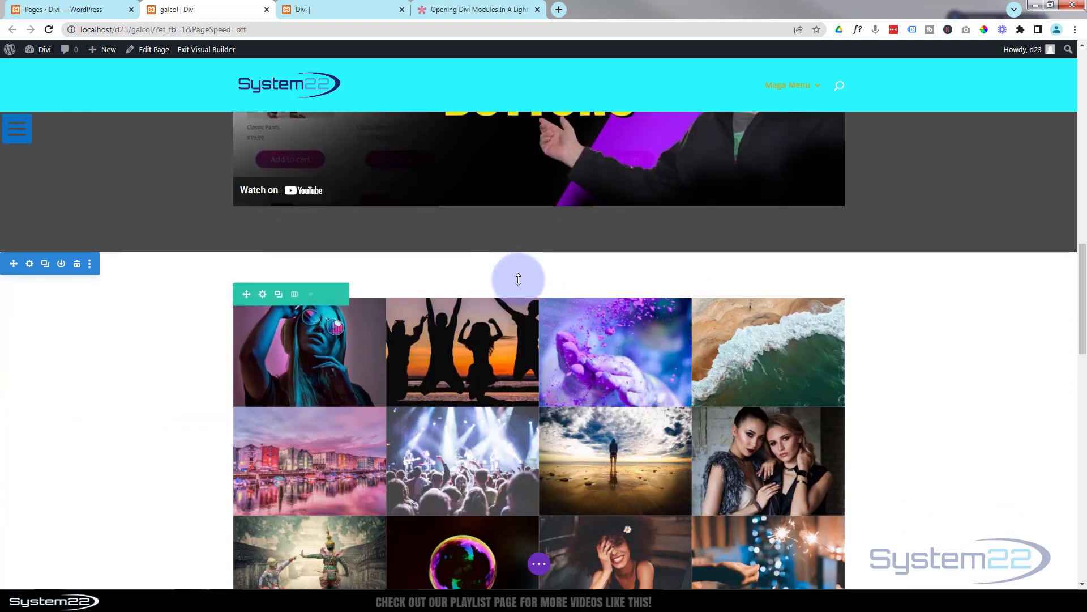
pyautogui.scroll(-3, 518, 286)
pyautogui.scroll(-2, 521, 289)
pyautogui.click(538, 356)
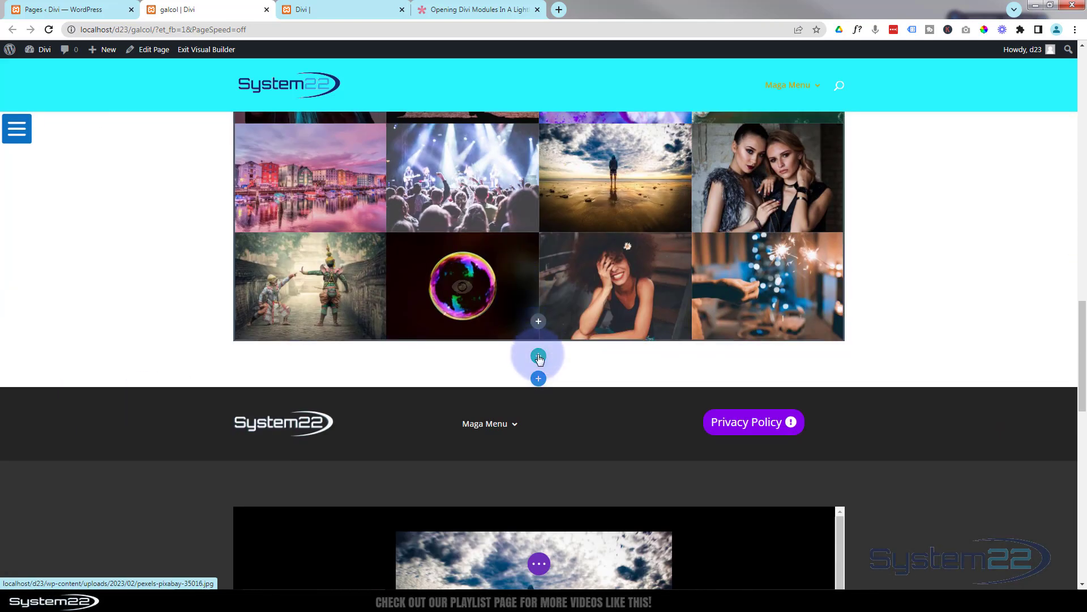
pyautogui.click(474, 161)
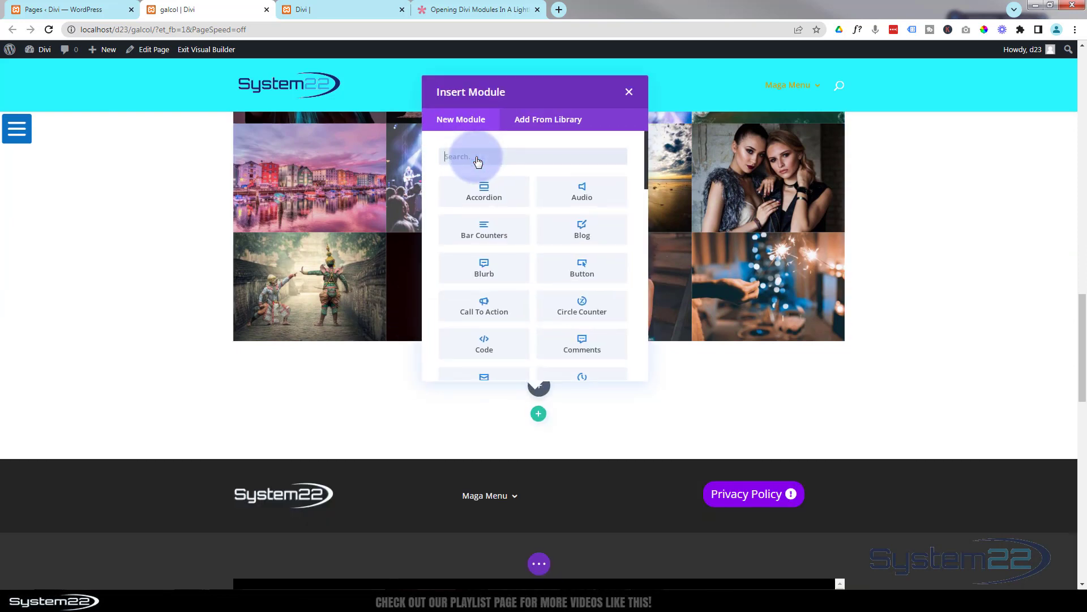
pyautogui.click(592, 268)
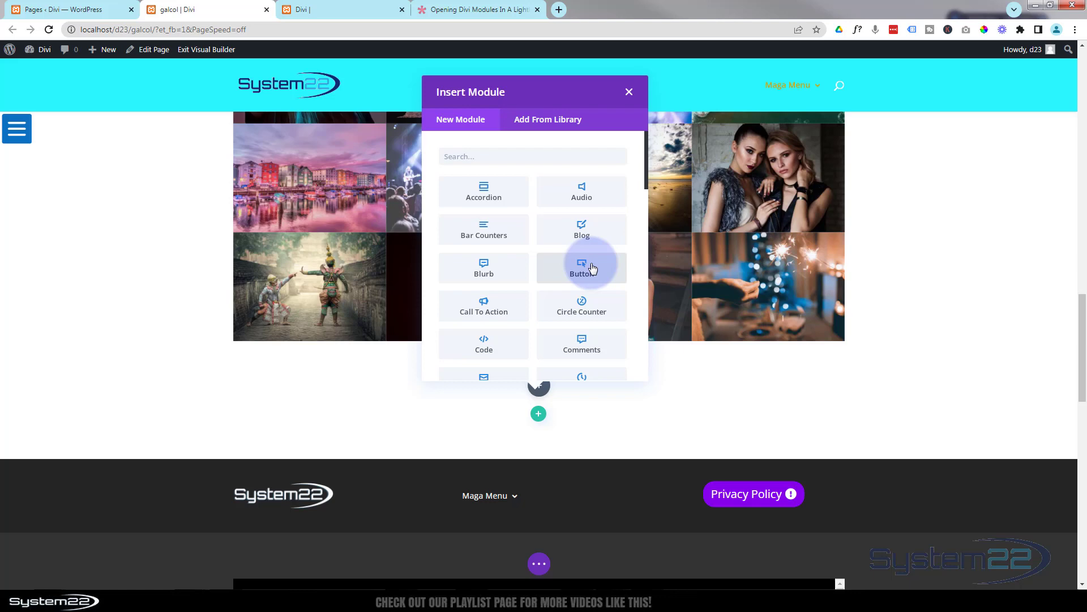
# Replace the button's default Click Here label with 'Watch The Video'
pyautogui.click(599, 280)
pyautogui.moveTo(641, 283); pyautogui.dragTo(582, 286)
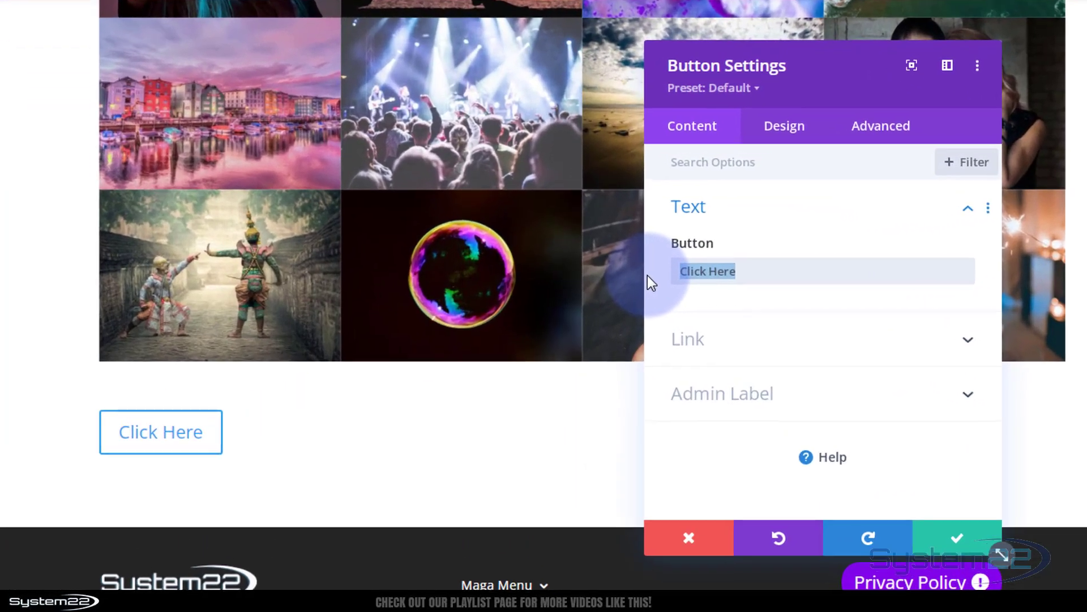
pyautogui.write('Watch The Video')
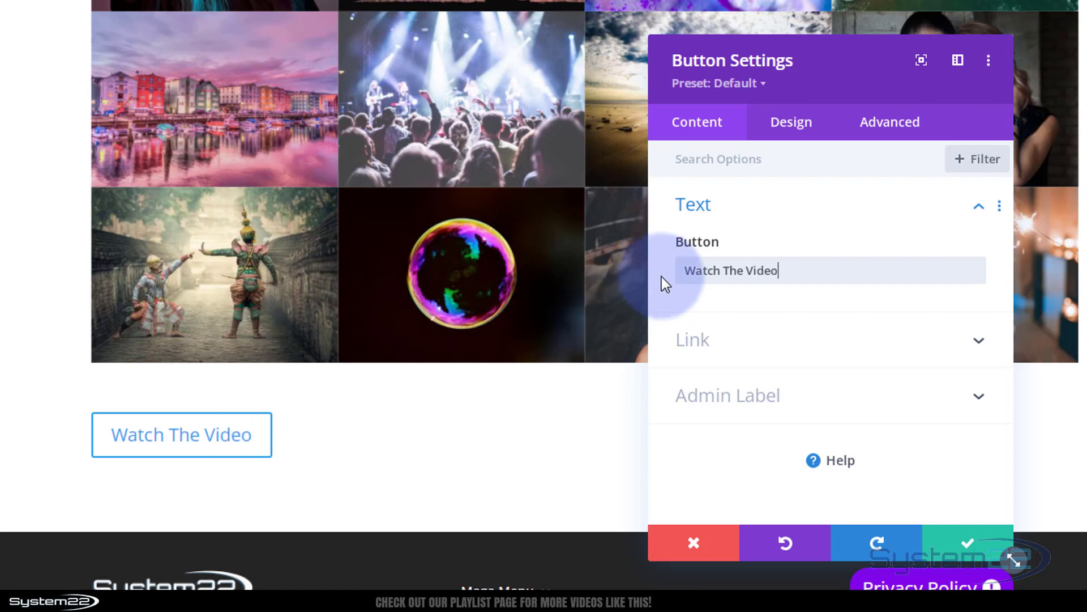
pyautogui.click(746, 347)
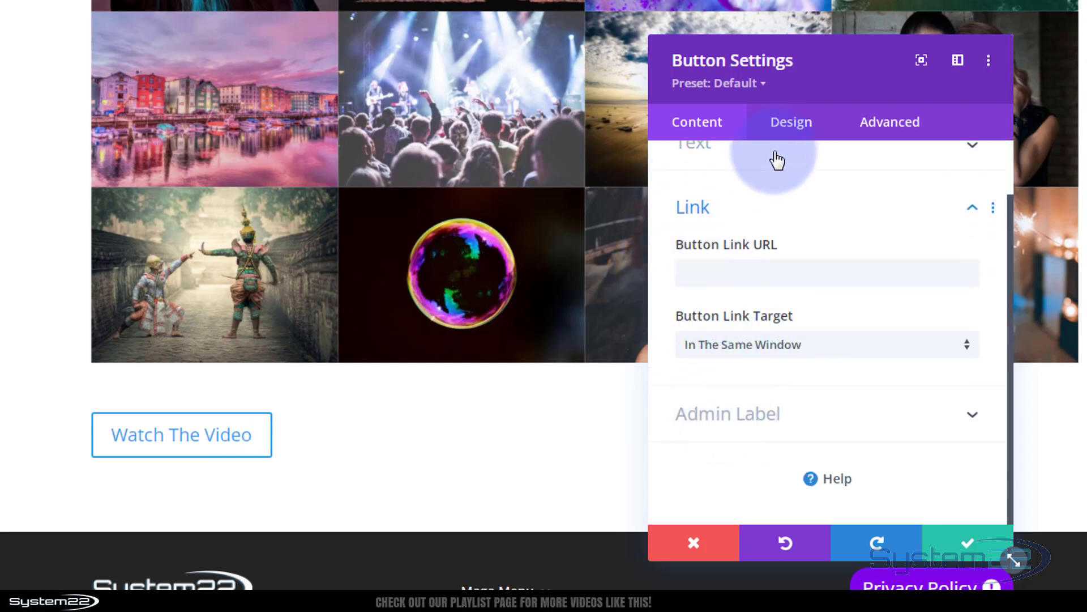
# Center the Watch The Video button on the page
pyautogui.click(794, 129)
pyautogui.click(828, 205)
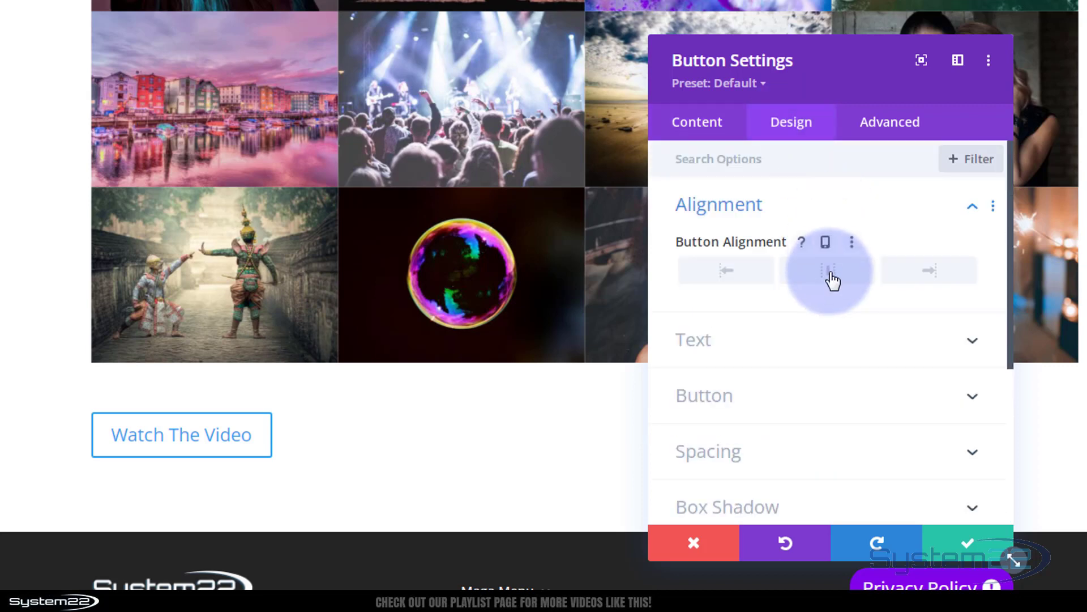
pyautogui.click(829, 272)
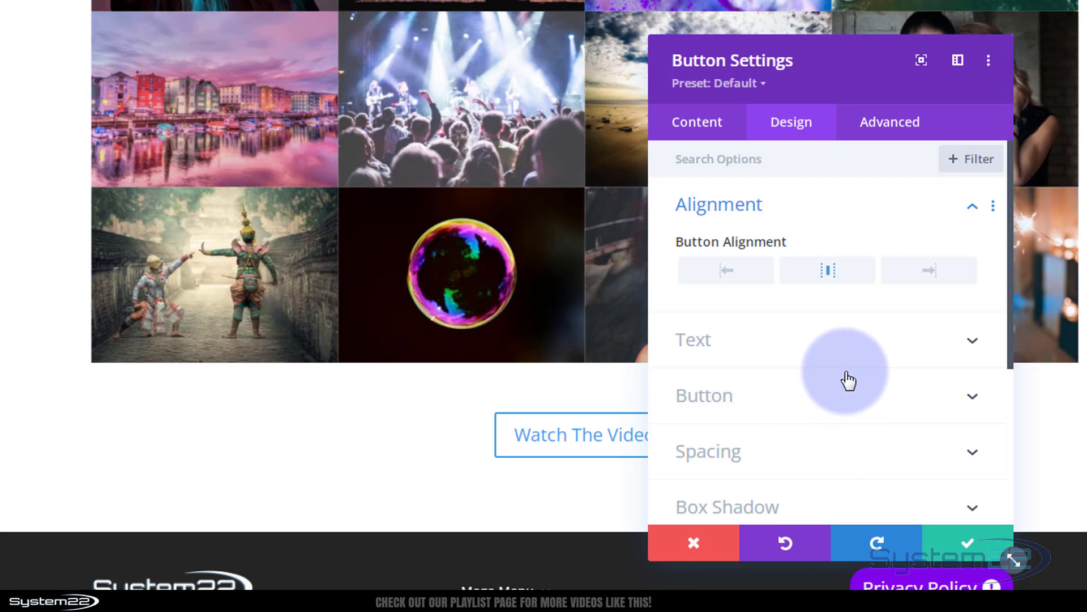
# Enable custom button styles with white text and a purple background
pyautogui.scroll(-3, 848, 380)
pyautogui.click(800, 224)
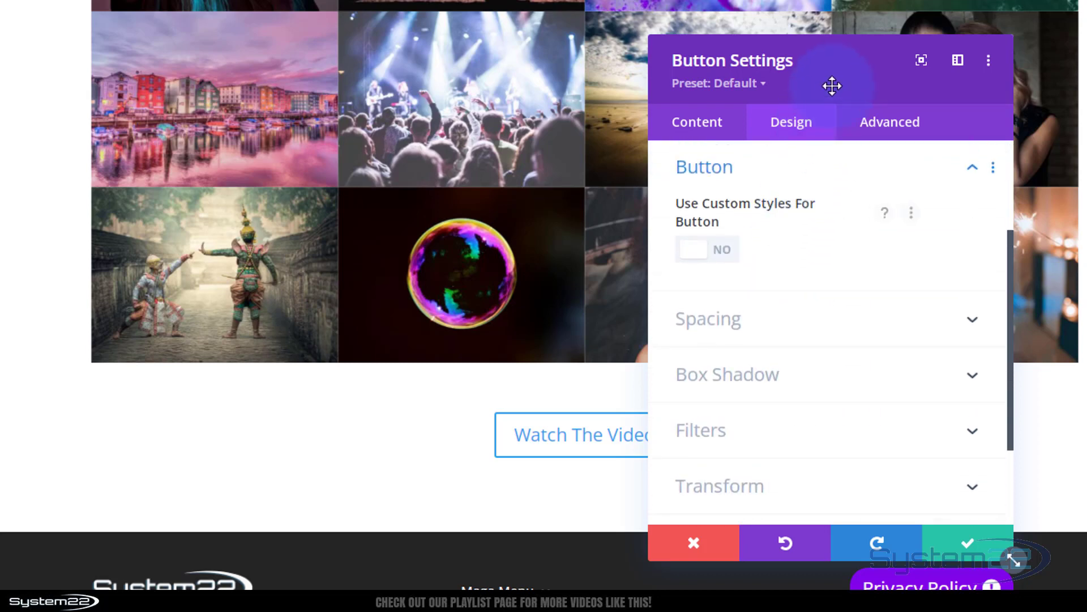
pyautogui.moveTo(832, 85); pyautogui.dragTo(960, 36)
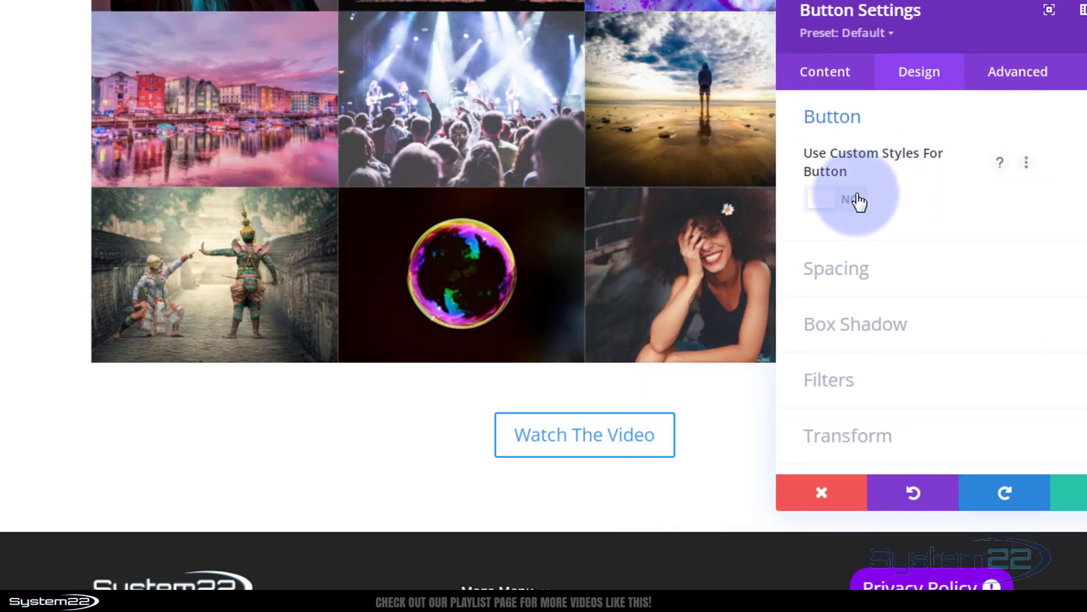
pyautogui.click(858, 202)
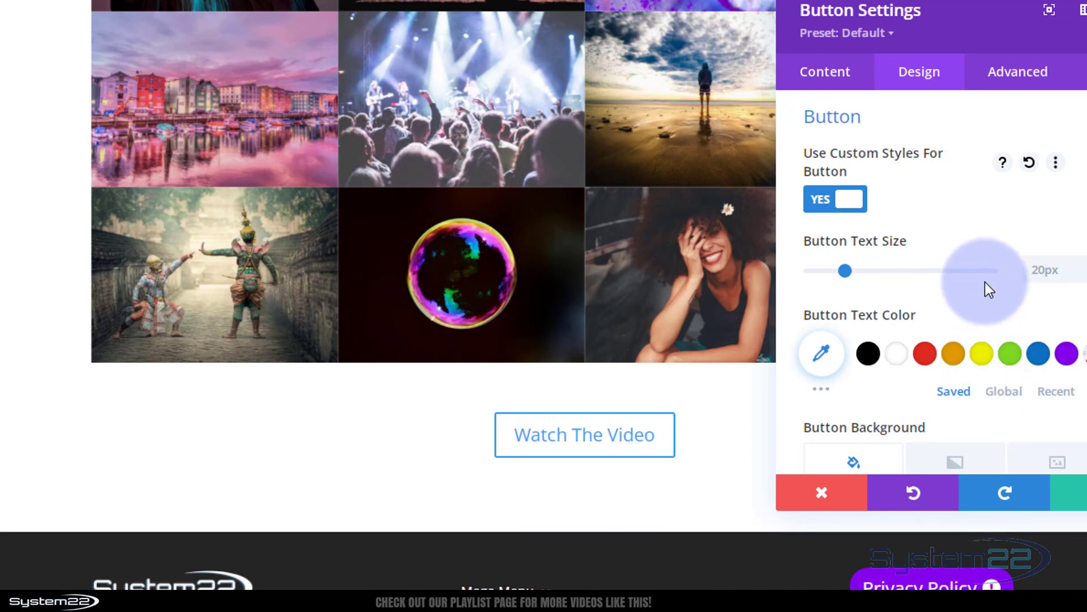
pyautogui.click(895, 354)
pyautogui.scroll(-5, 896, 354)
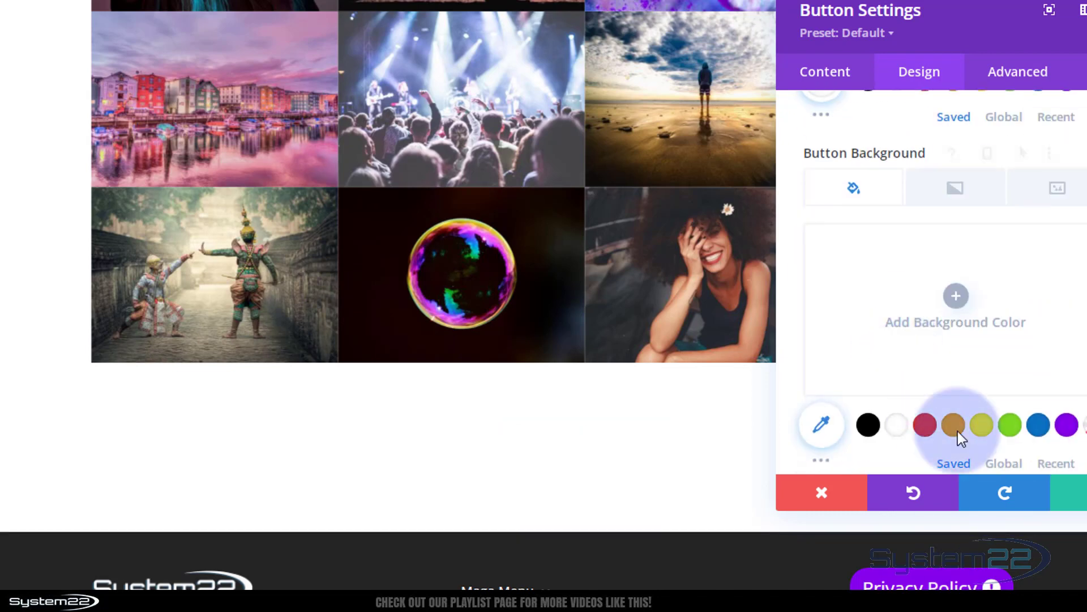
pyautogui.click(1067, 425)
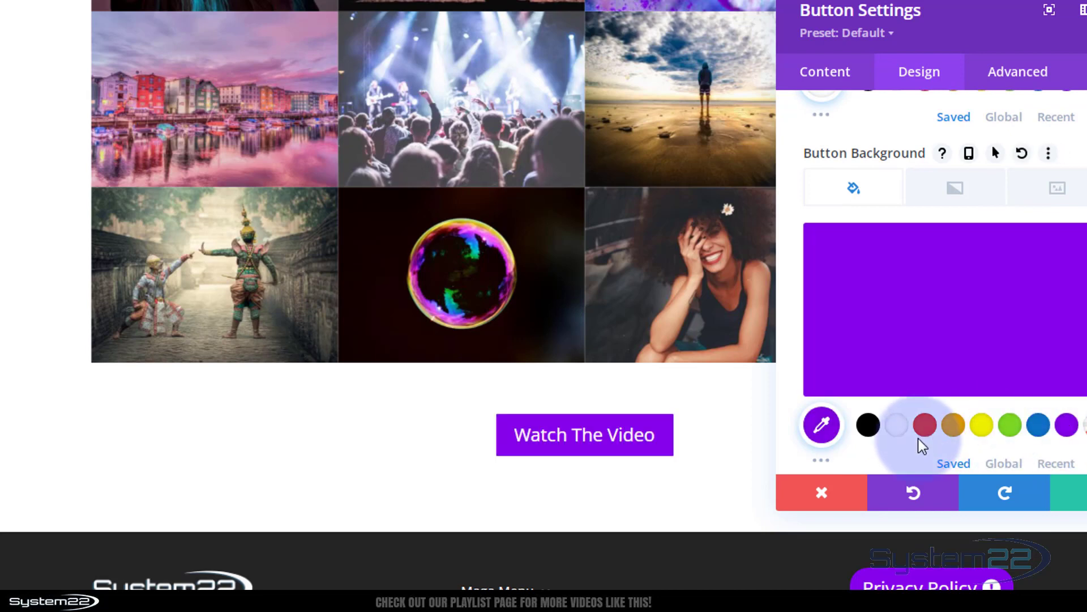
pyautogui.scroll(5, 922, 445)
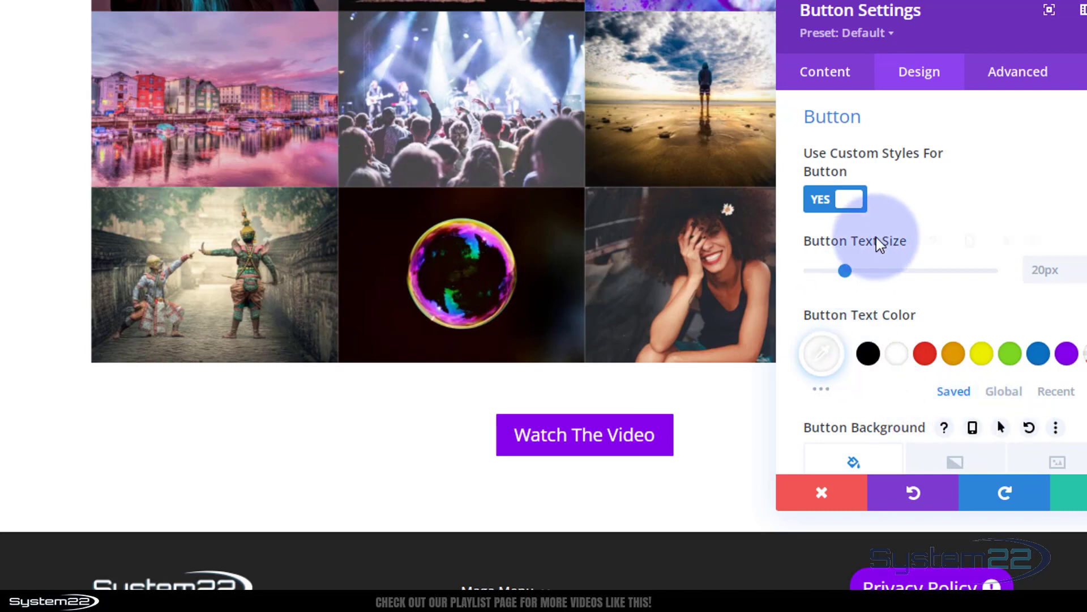
# Make the button background turn red on hover, keeping purple as the normal colour
pyautogui.scroll(-3, 860, 428)
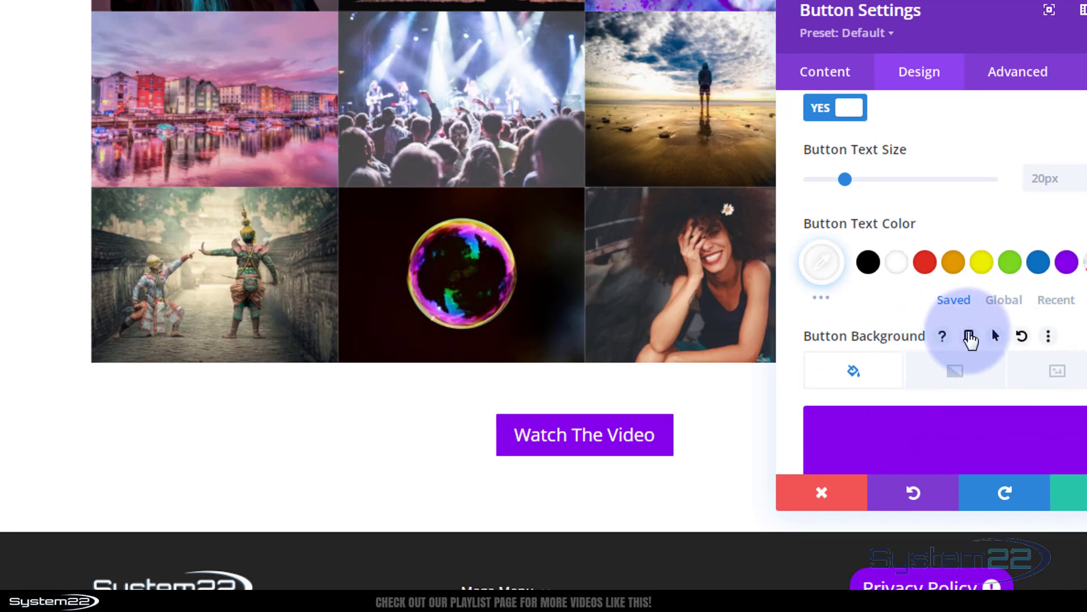
pyautogui.click(996, 338)
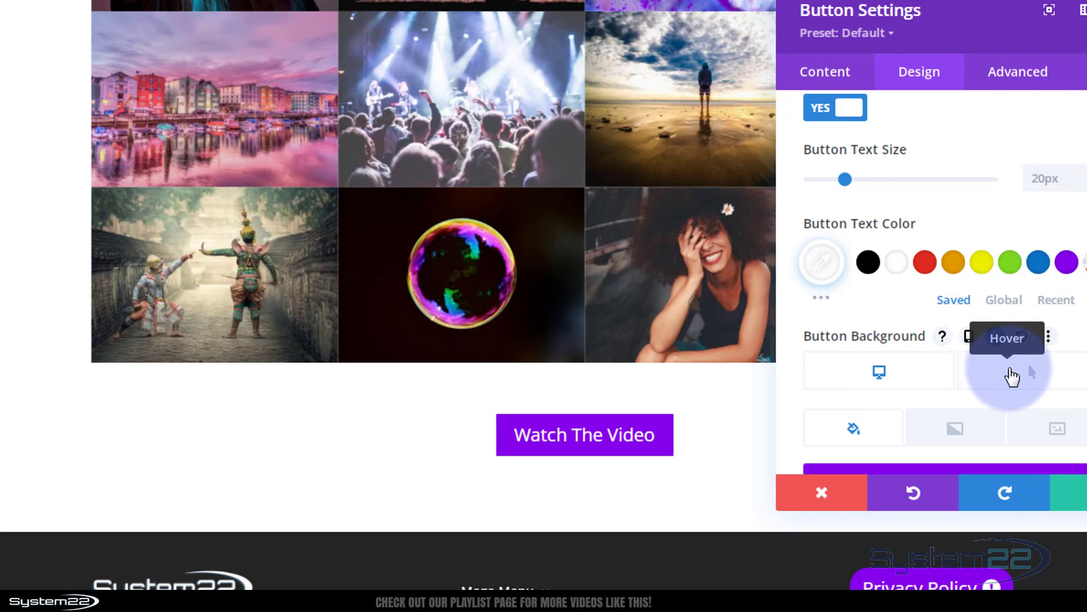
pyautogui.click(1011, 374)
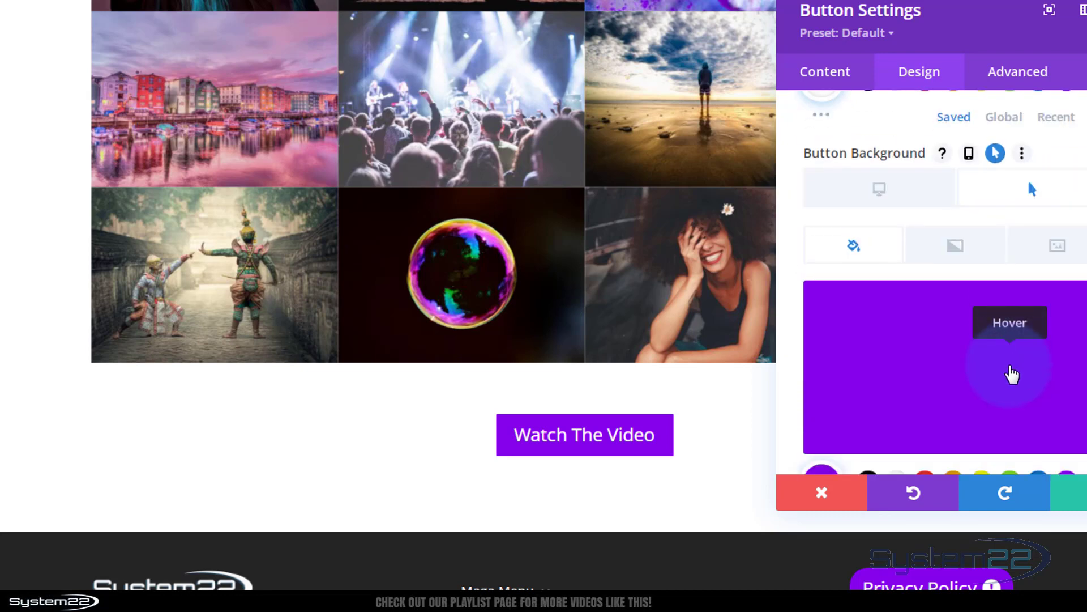
pyautogui.scroll(-3, 1008, 379)
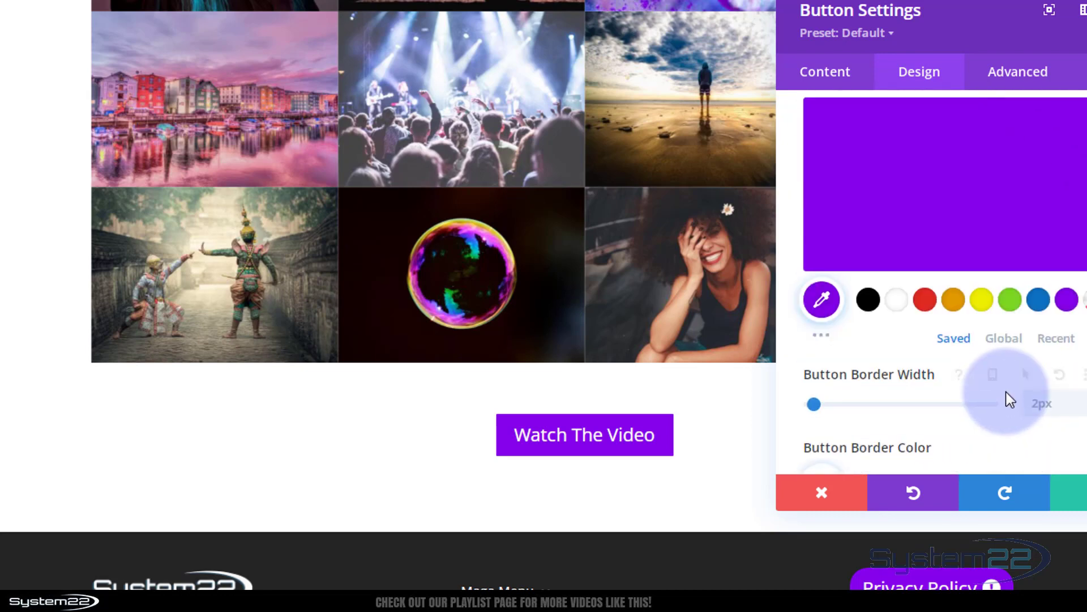
pyautogui.click(925, 299)
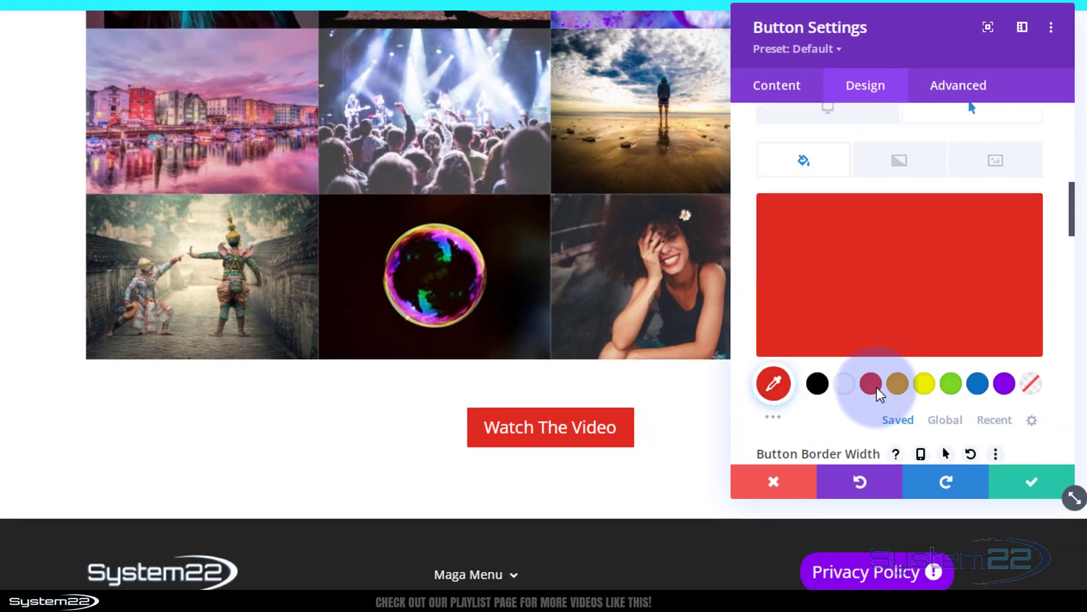
pyautogui.scroll(3, 877, 387)
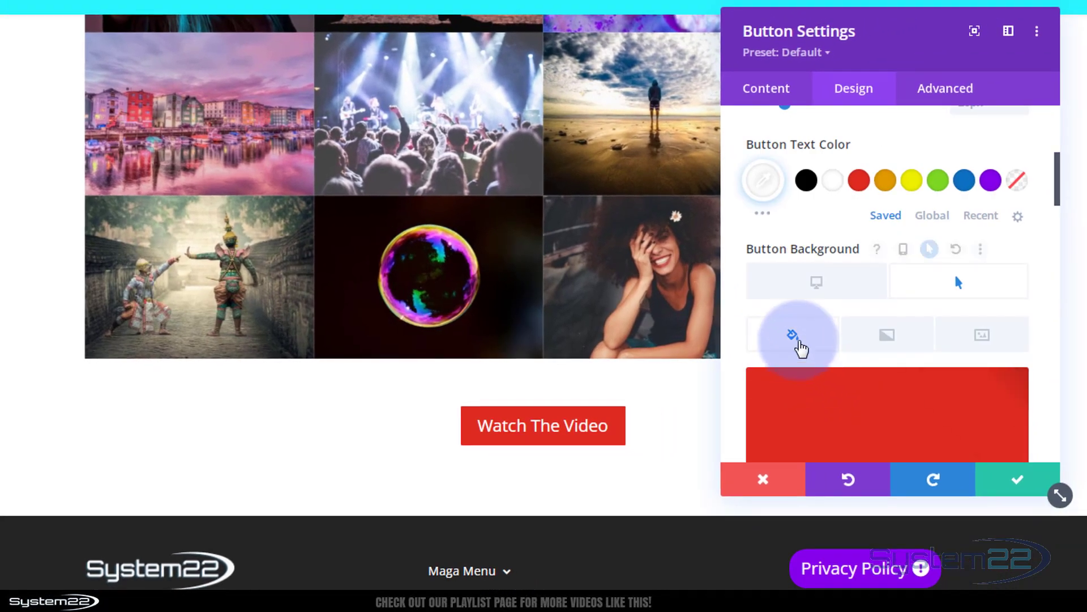
pyautogui.click(817, 282)
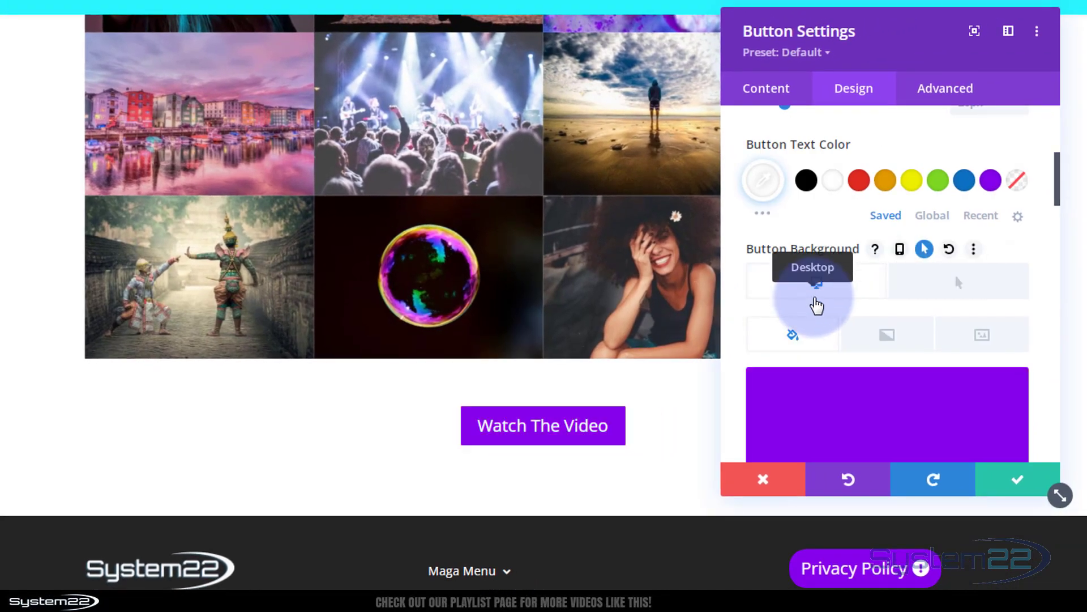
# Remove the button border with 0px width and round its corners to 35px
pyautogui.scroll(-4, 815, 300)
pyautogui.click(1020, 316)
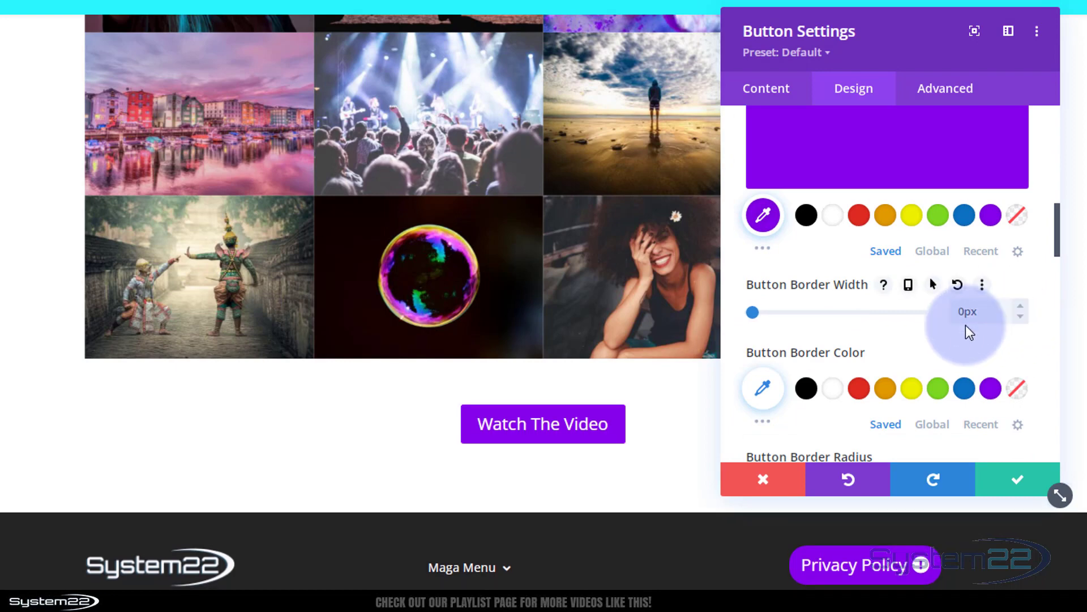
pyautogui.scroll(-3, 934, 331)
pyautogui.click(981, 310)
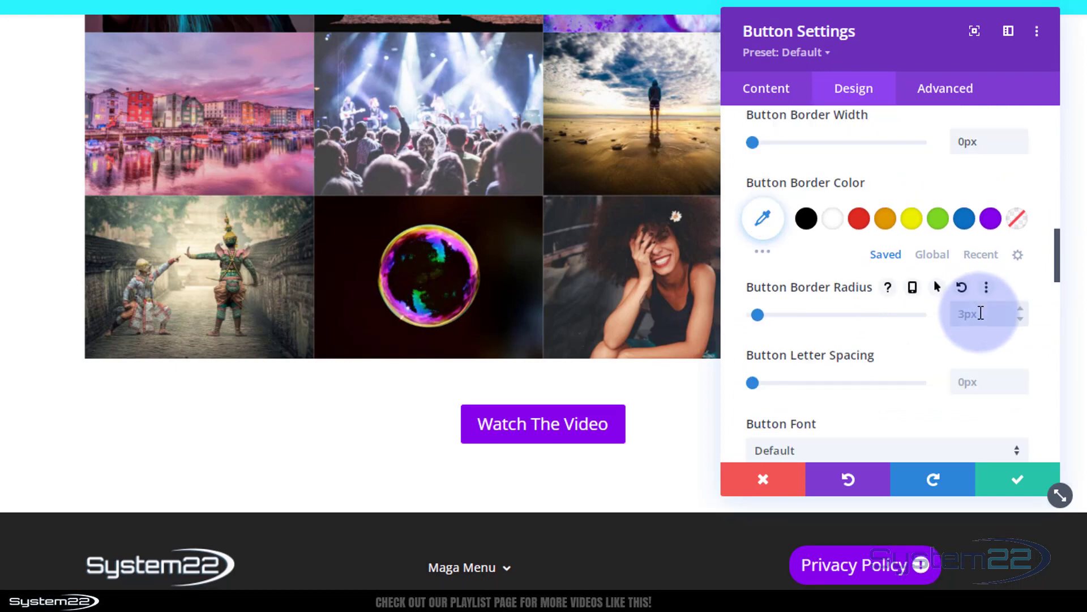
pyautogui.write('35')
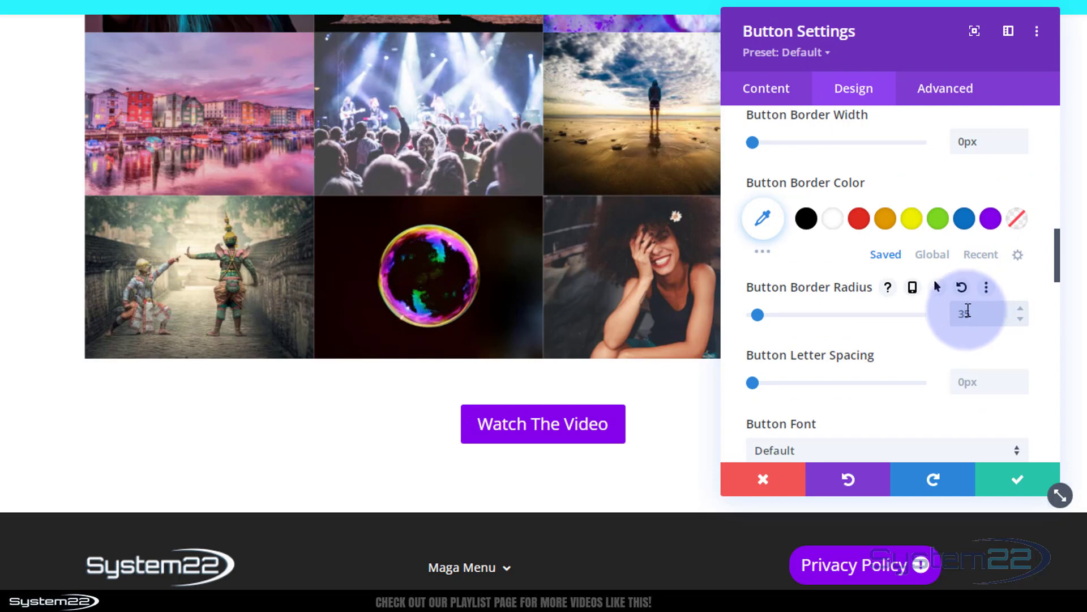
pyautogui.click(910, 336)
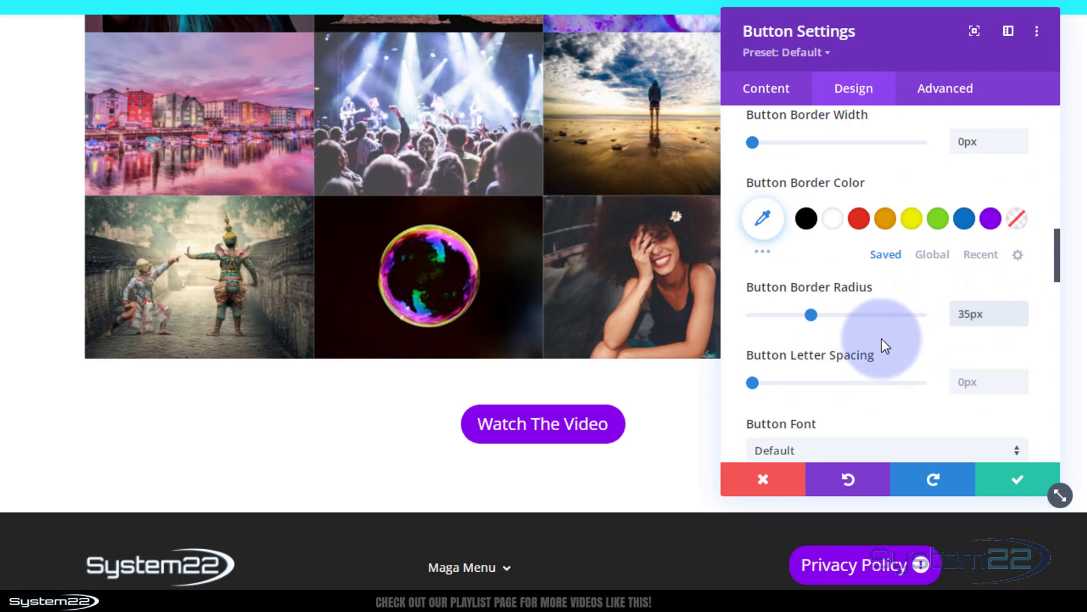
# Give the button a YouTube video icon found by searching 'video', shown always, not only on hover
pyautogui.scroll(-3, 882, 339)
pyautogui.scroll(-3, 885, 345)
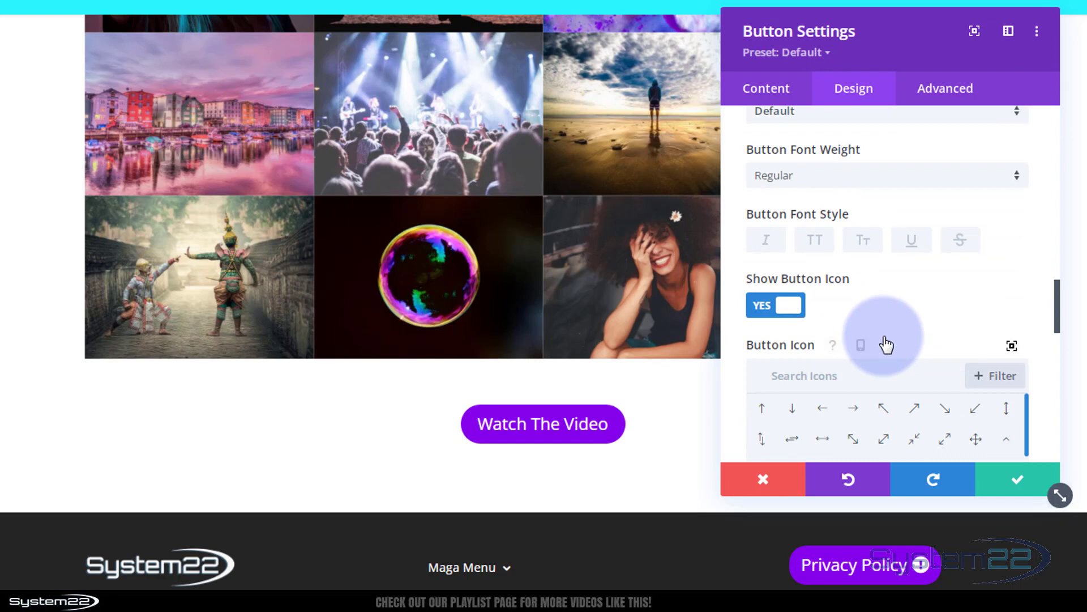
pyautogui.scroll(-2, 842, 306)
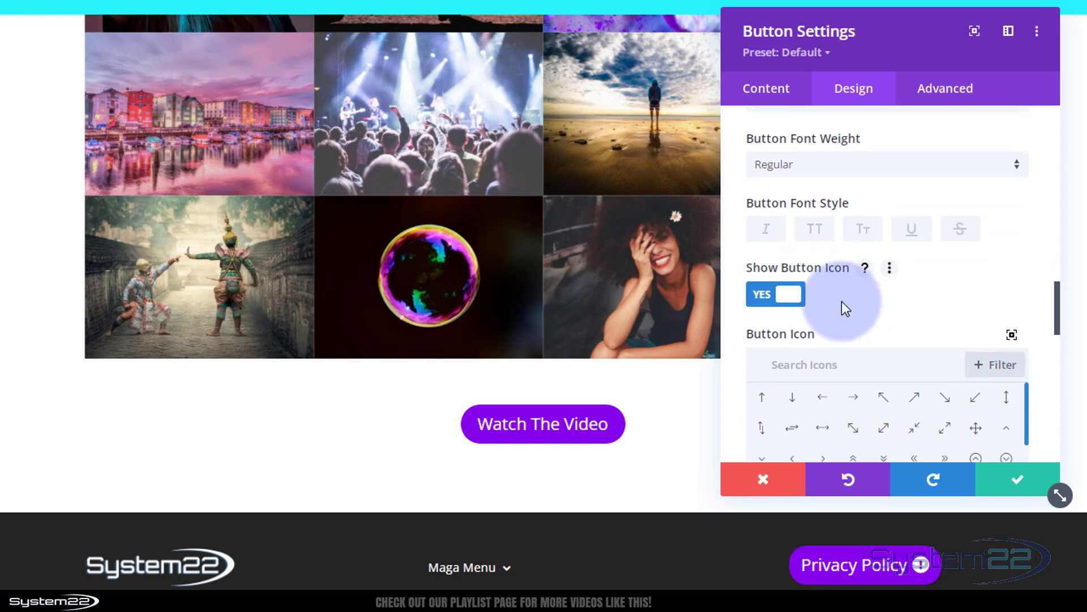
pyautogui.click(808, 293)
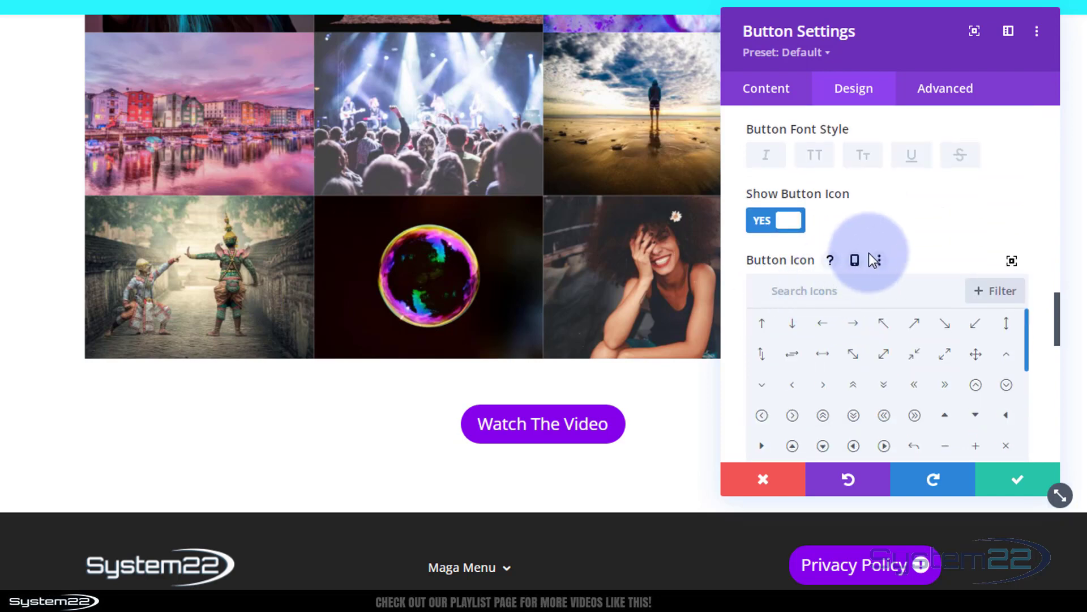
pyautogui.write('video')
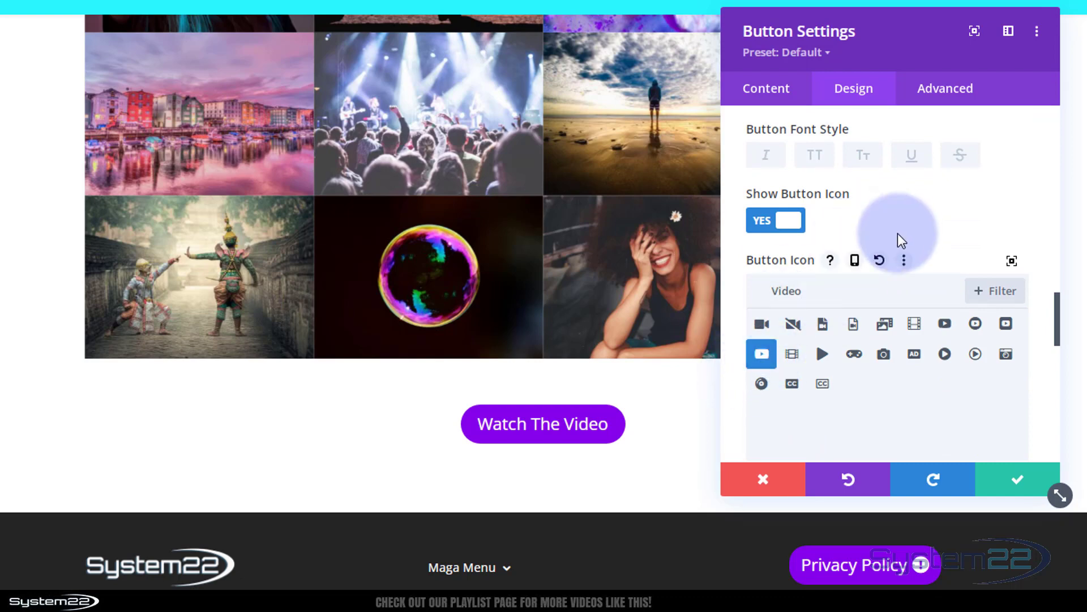
pyautogui.scroll(-5, 902, 225)
pyautogui.scroll(-3, 904, 219)
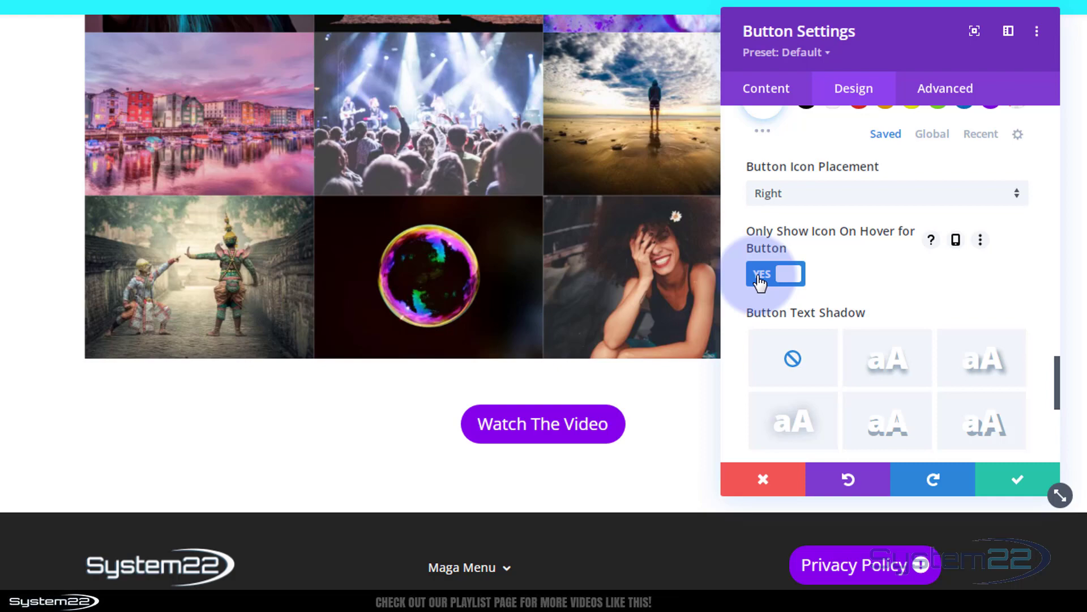
pyautogui.click(761, 276)
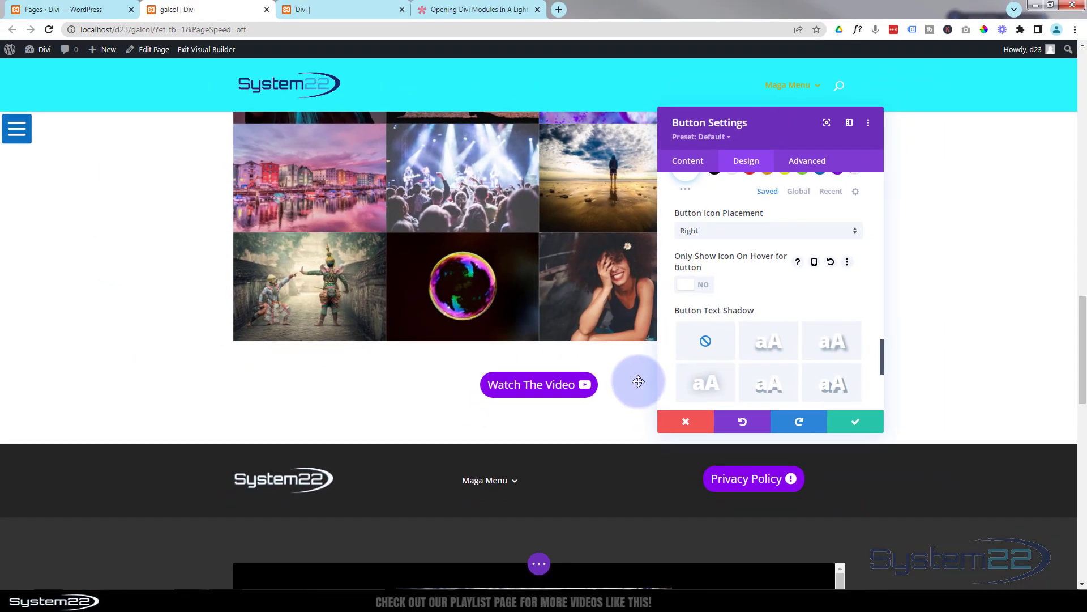
pyautogui.click(458, 9)
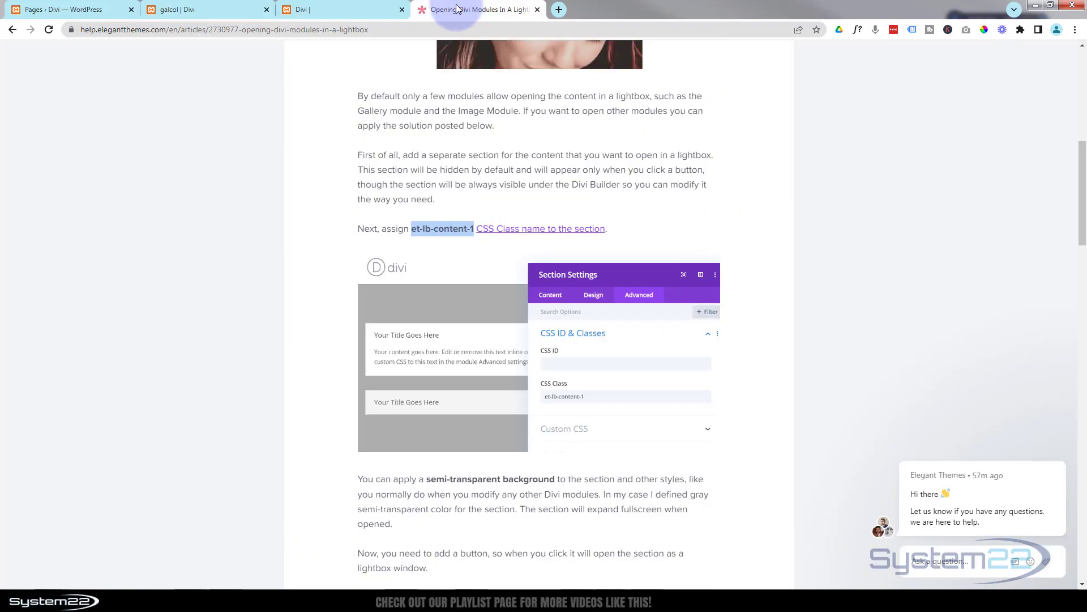
pyautogui.scroll(-6, 335, 250)
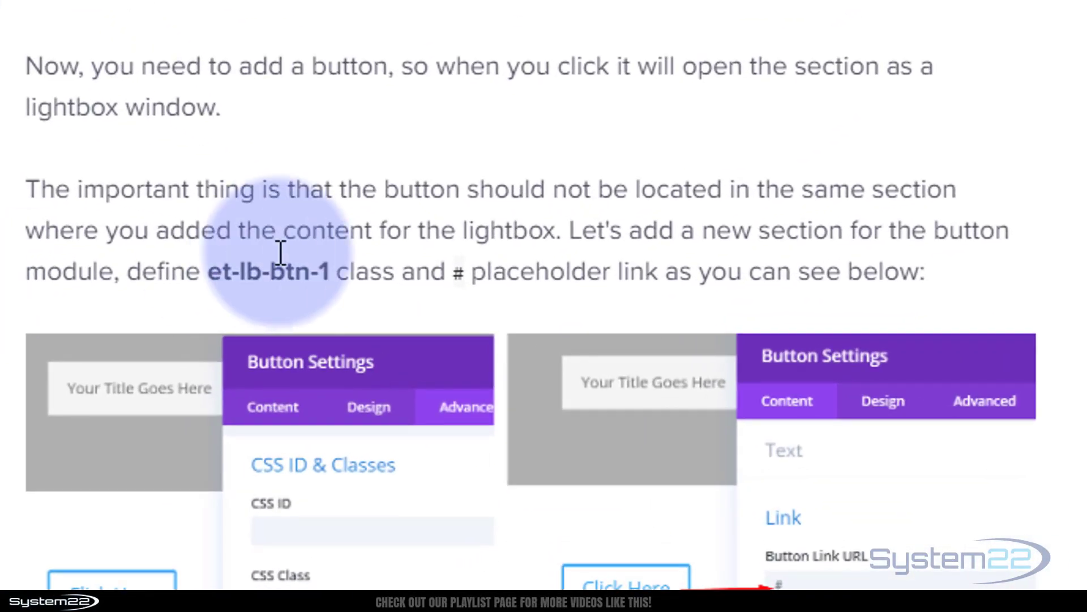
pyautogui.moveTo(209, 272); pyautogui.dragTo(333, 269)
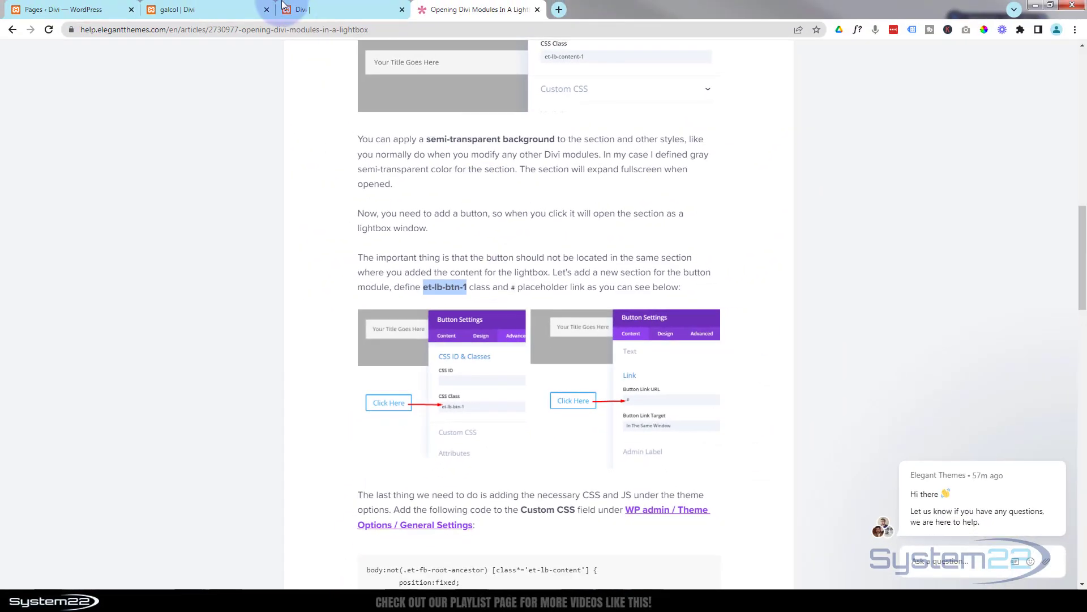
pyautogui.click(226, 10)
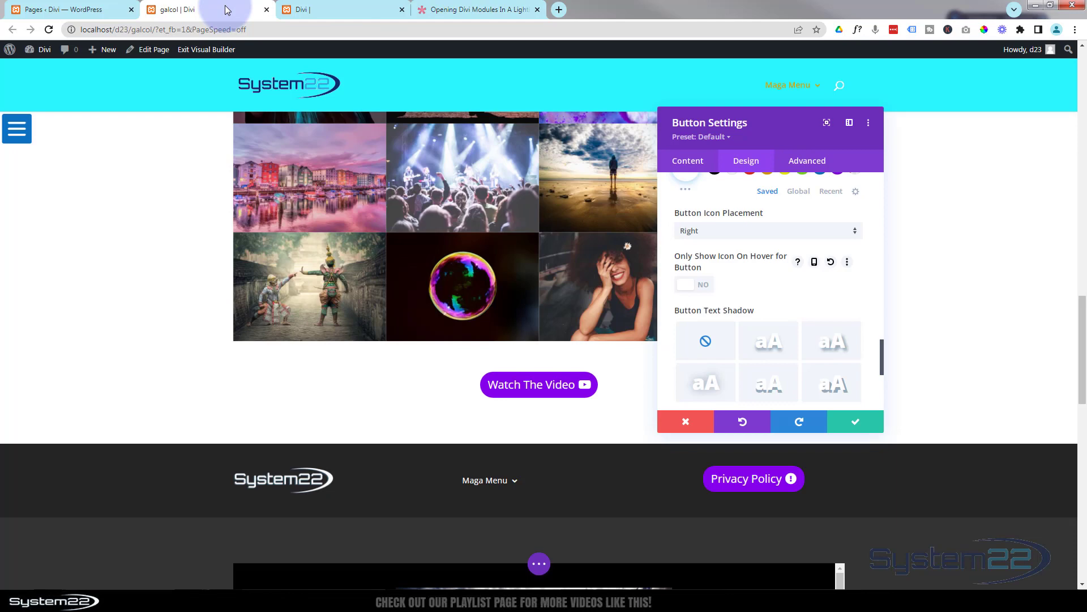
# Set the button's Advanced CSS Class to et-lb-btn-1 and save the settings
pyautogui.click(687, 284)
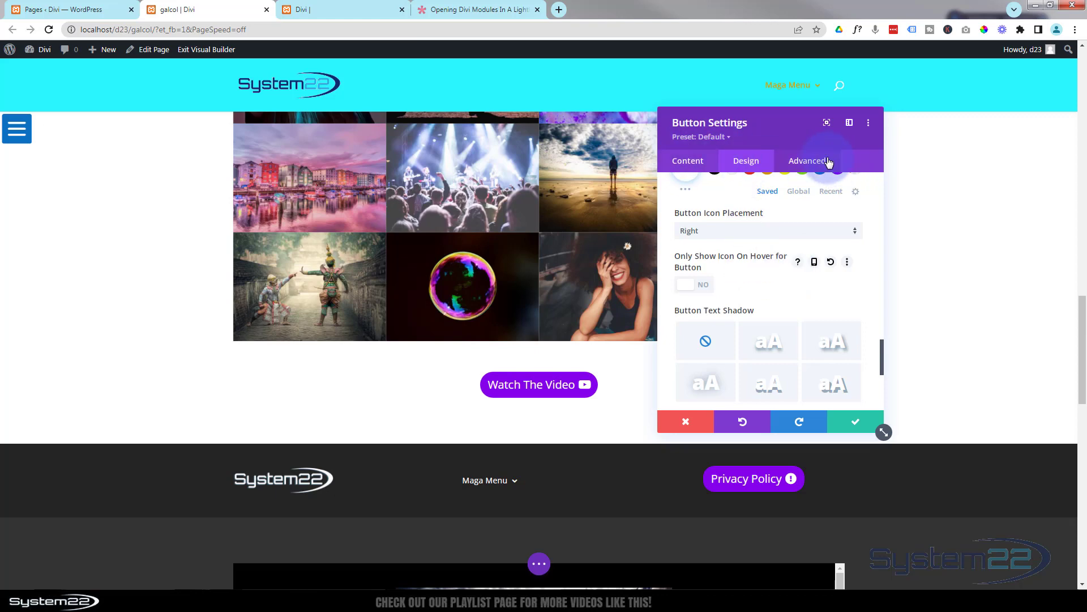
pyautogui.click(828, 162)
pyautogui.click(836, 215)
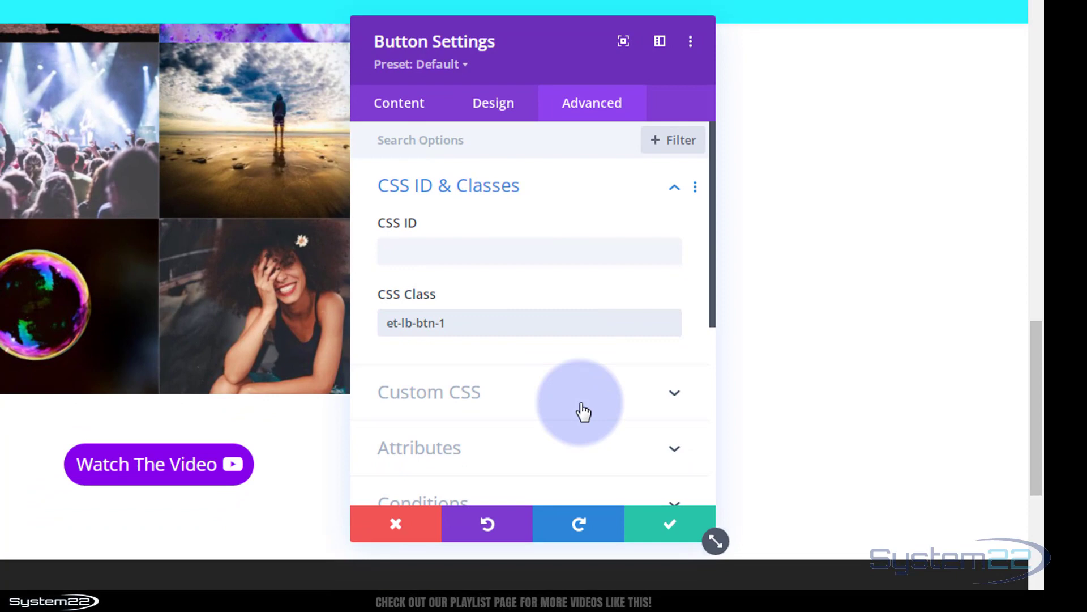
pyautogui.click(684, 531)
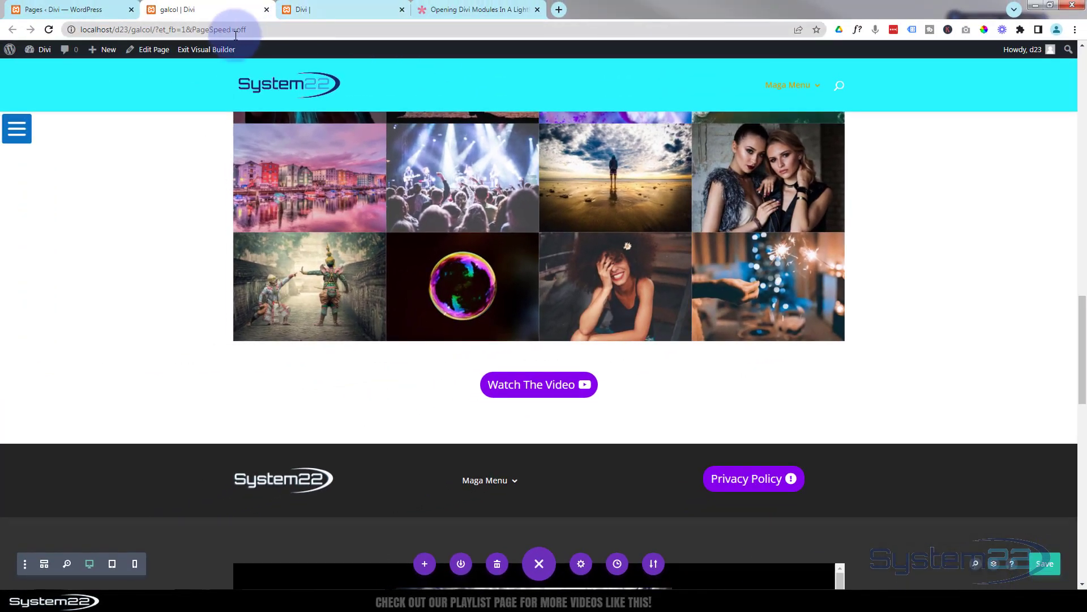
# Exit the Visual Builder and scroll the live page down to the Watch The Video button
pyautogui.click(216, 50)
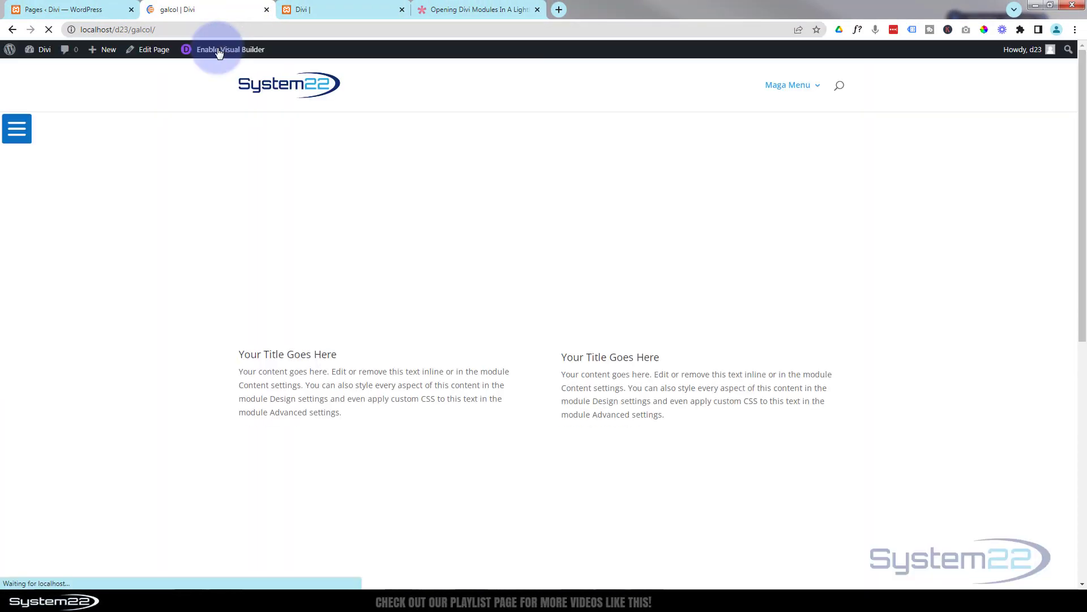
pyautogui.scroll(-6, 209, 152)
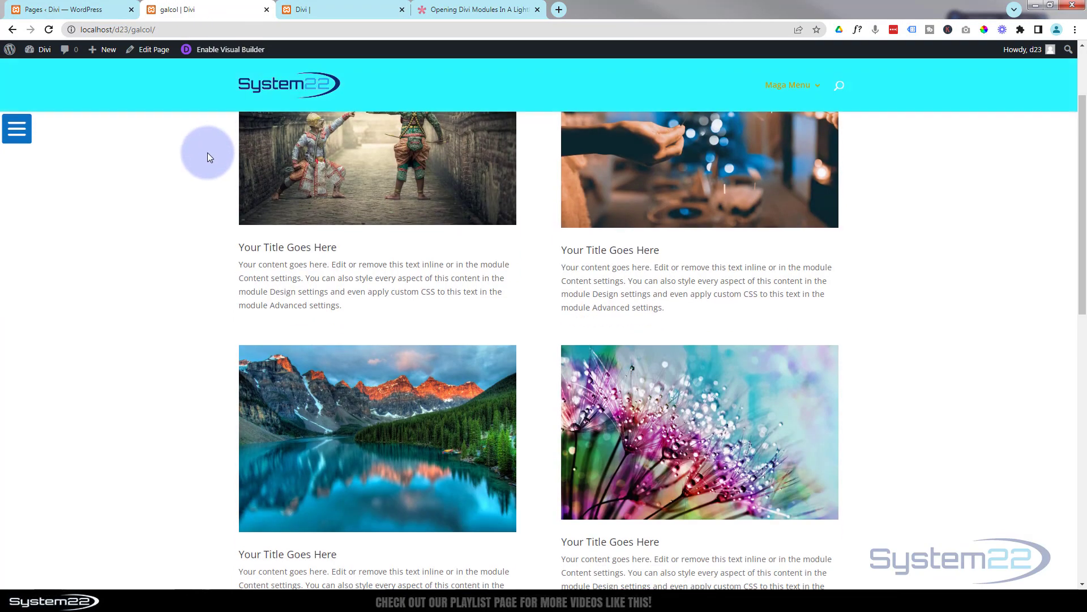
pyautogui.scroll(-6, 207, 154)
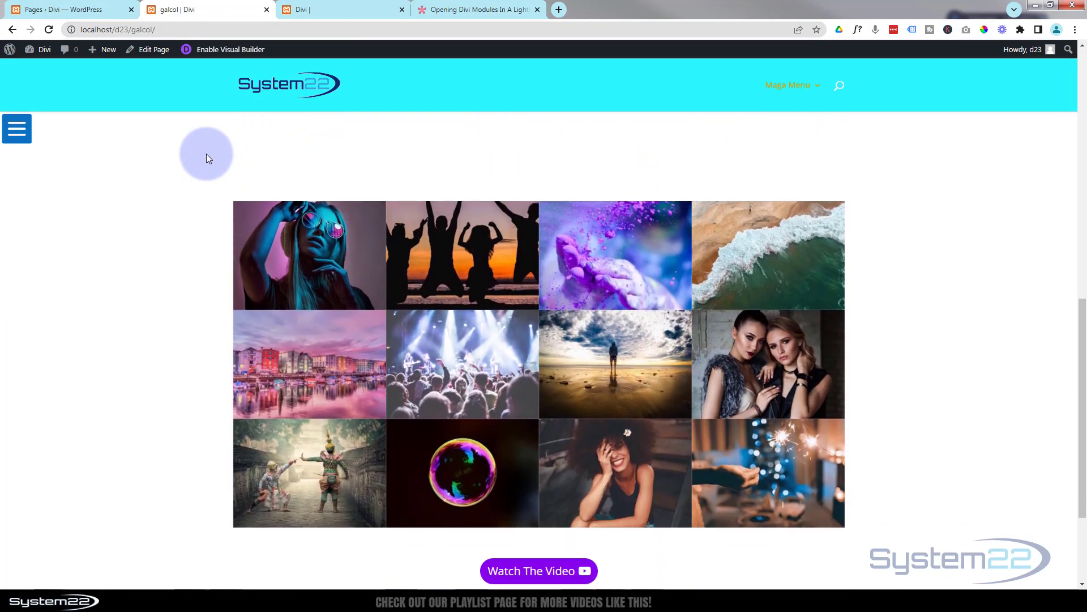
pyautogui.scroll(2, 206, 154)
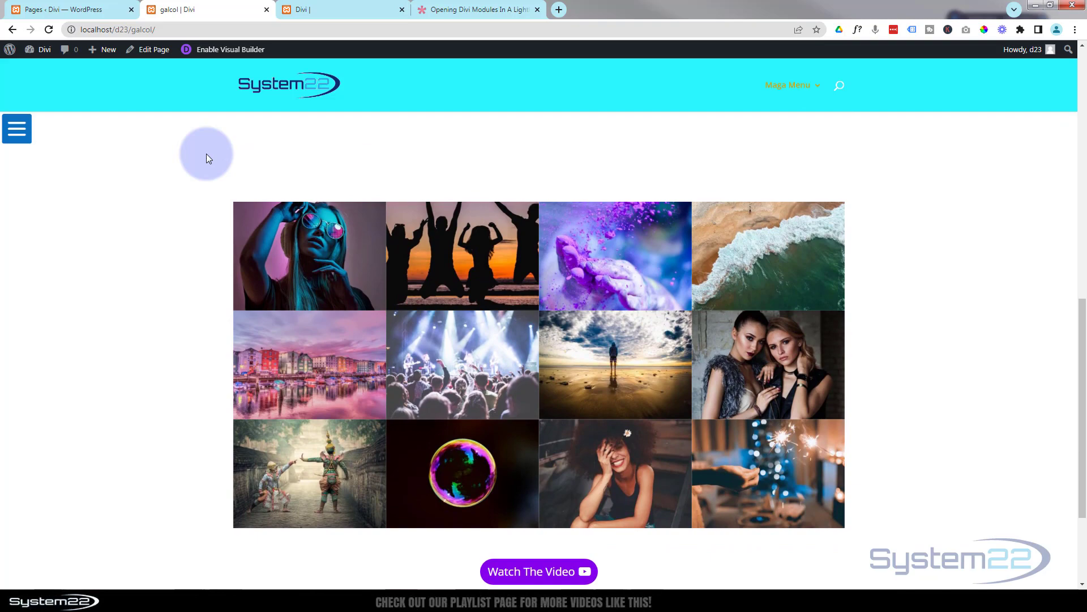
pyautogui.scroll(-2, 206, 154)
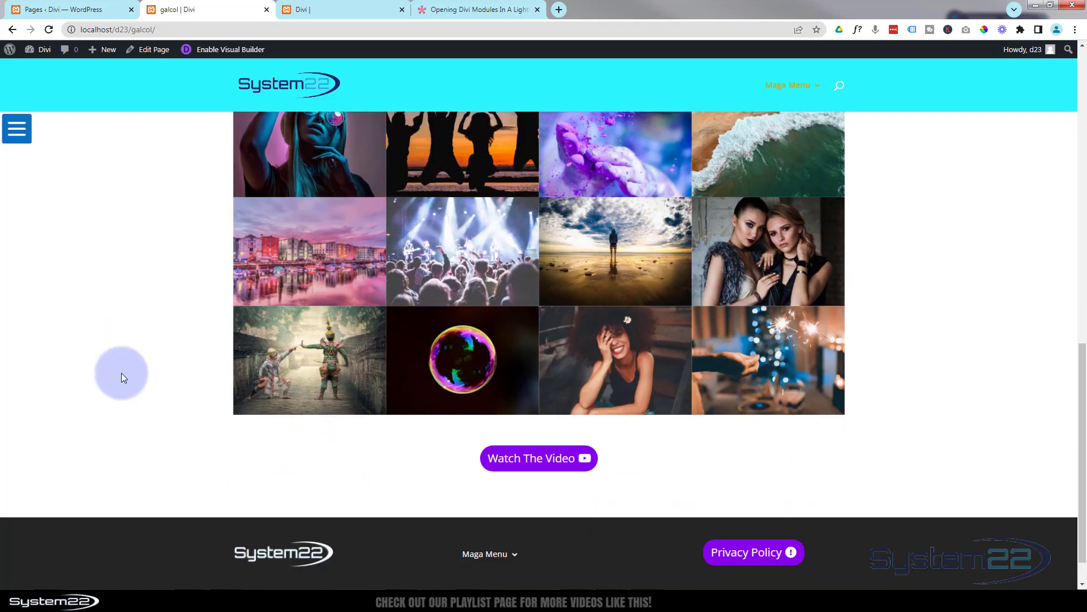
# Open the Watch The Video lightbox, play and pause the YouTube video, then close it
pyautogui.click(537, 462)
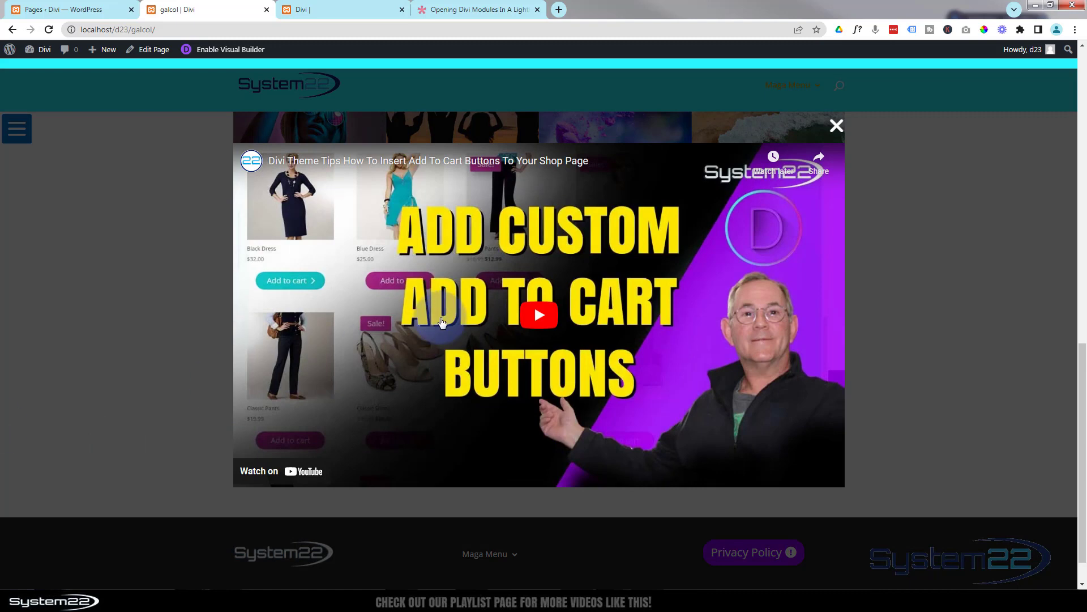
pyautogui.click(540, 313)
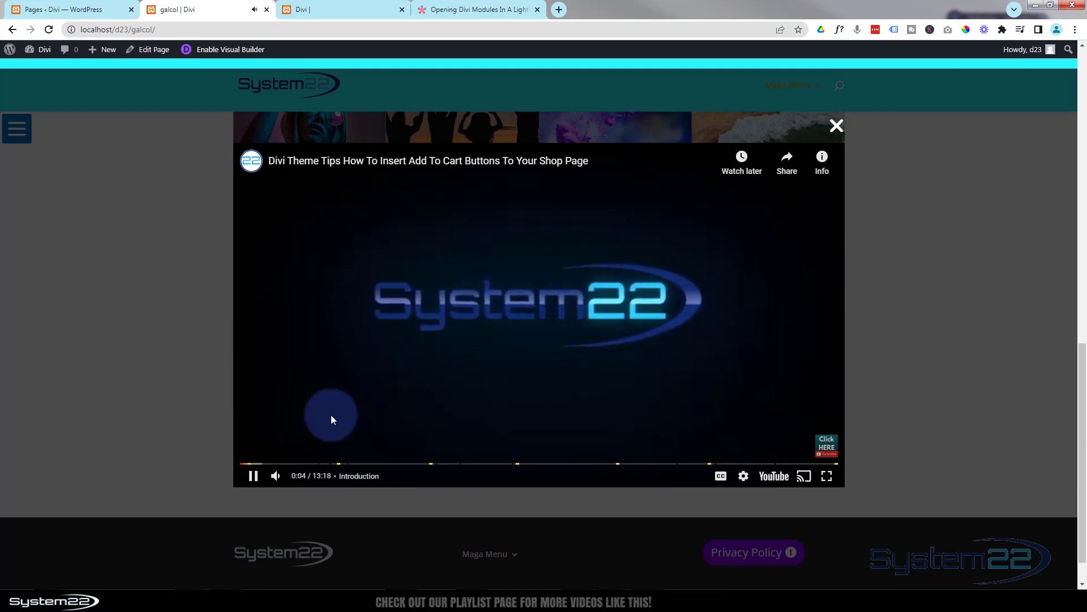
pyautogui.click(255, 476)
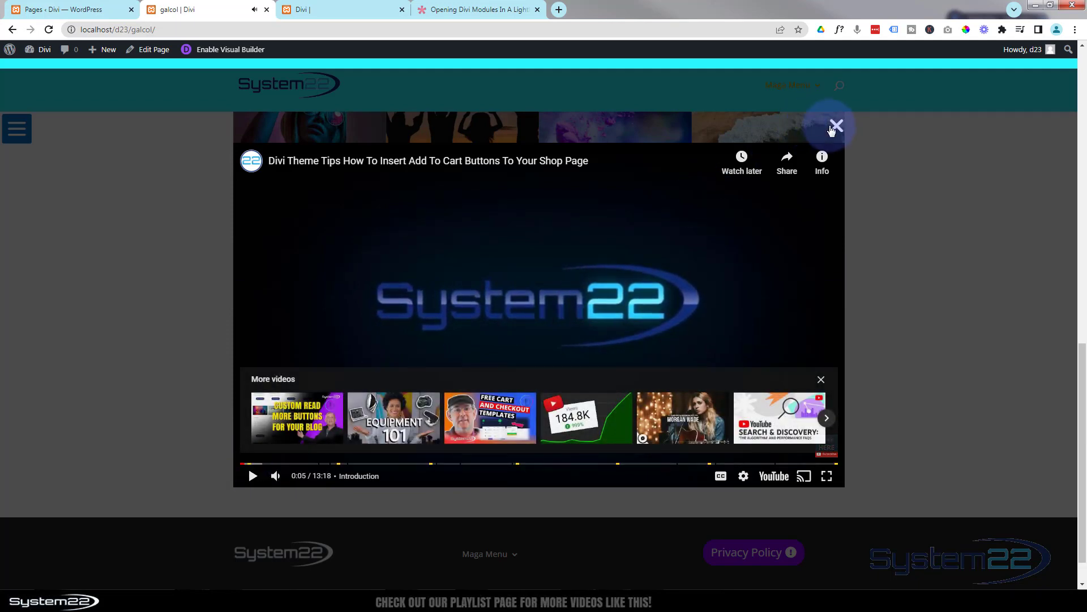
pyautogui.click(836, 125)
pyautogui.click(109, 364)
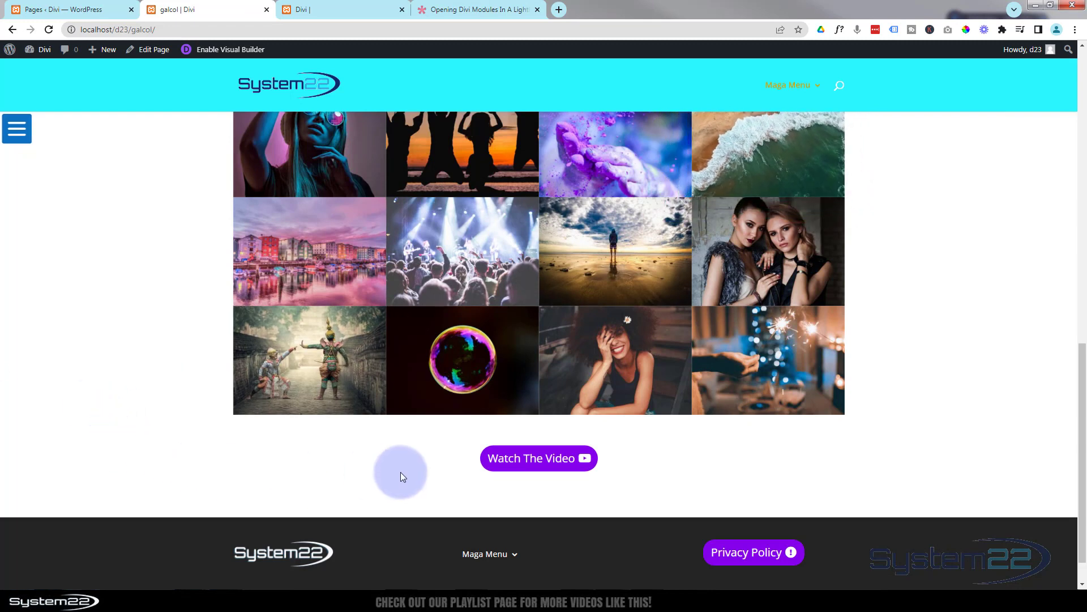
# Back in the Visual Builder, change the button row to two equal columns
pyautogui.click(235, 53)
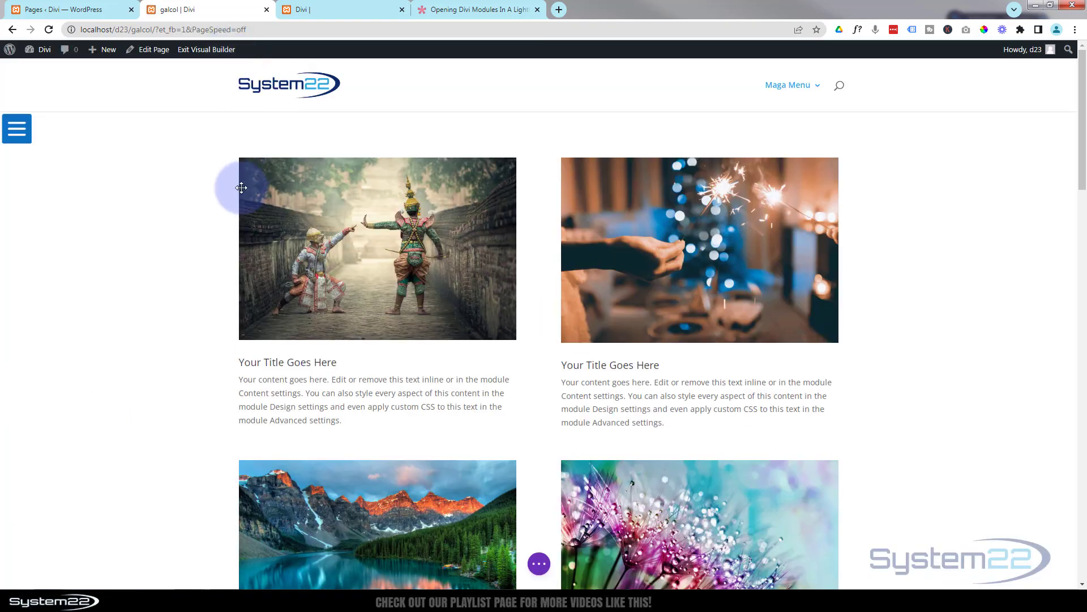
pyautogui.scroll(-6, 209, 238)
pyautogui.scroll(-10, 209, 238)
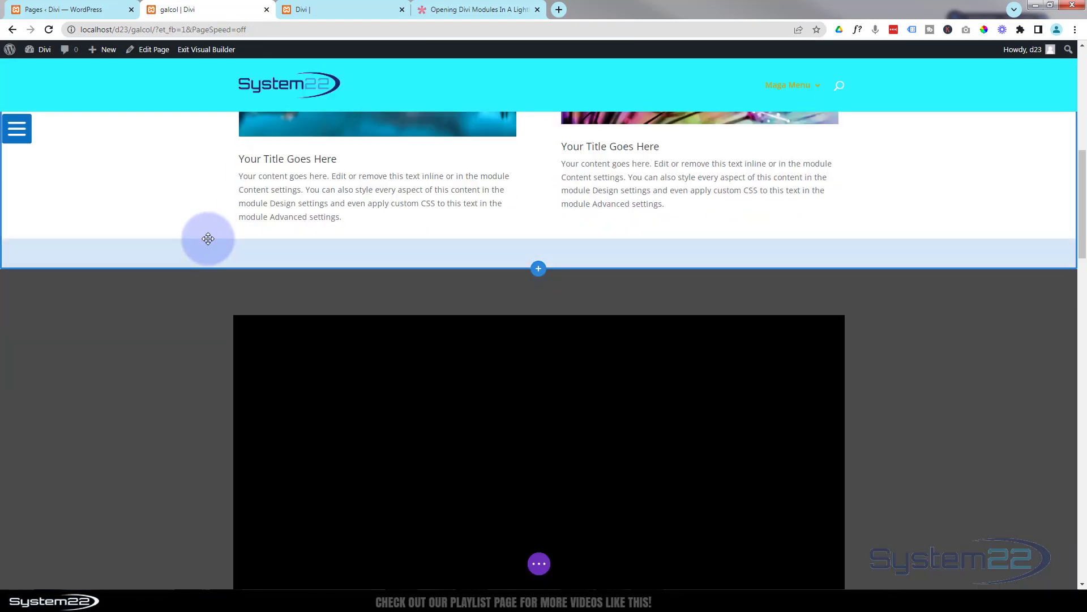
pyautogui.scroll(-4, 209, 238)
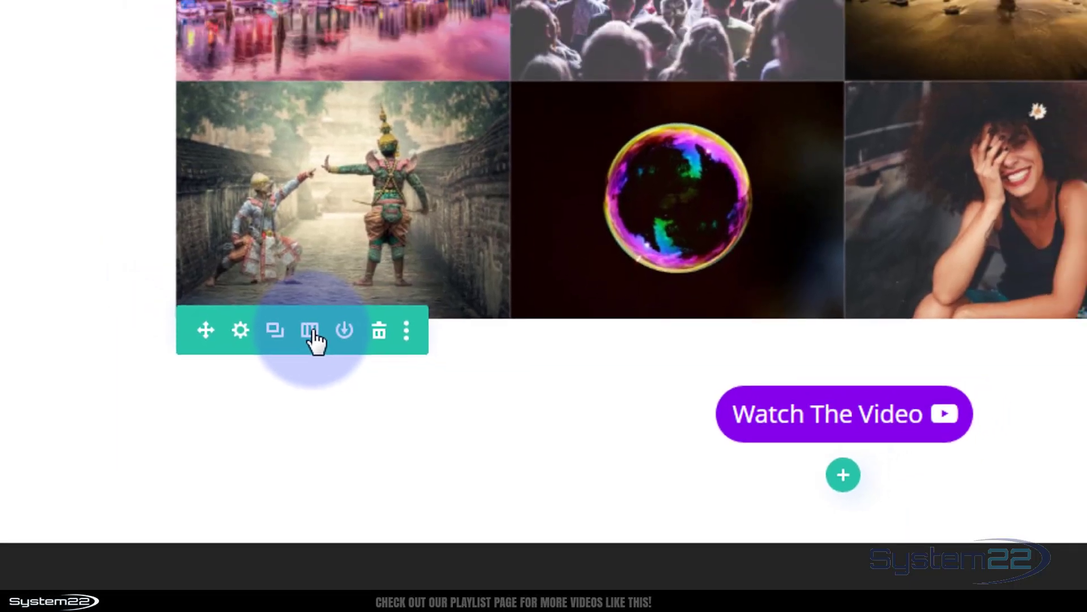
pyautogui.click(268, 279)
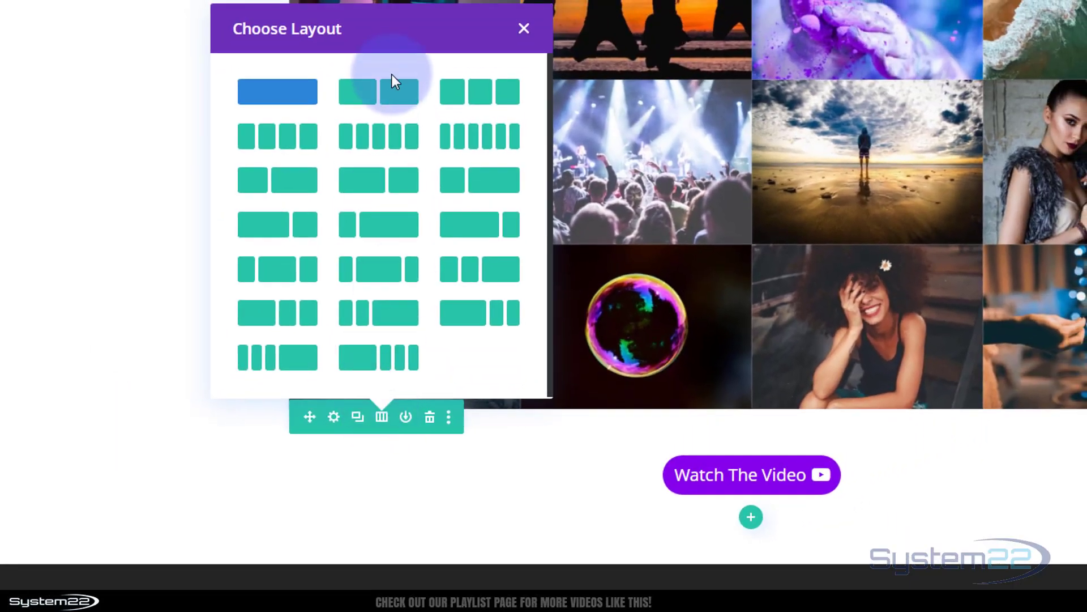
pyautogui.click(392, 93)
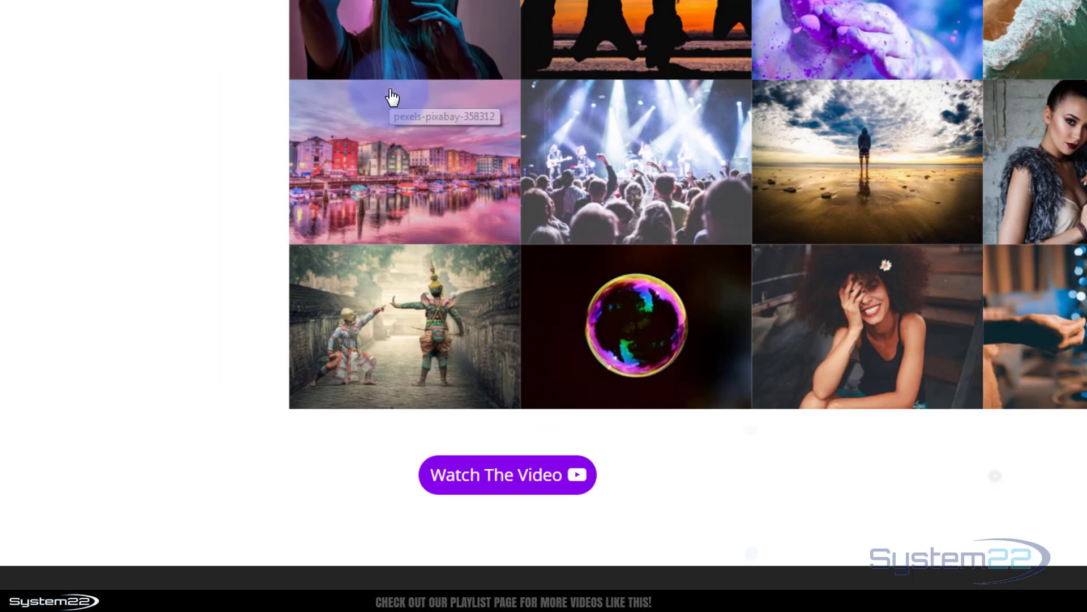
# Duplicate the Watch The Video button and move the copy into the right column
pyautogui.click(634, 517)
pyautogui.click(519, 479)
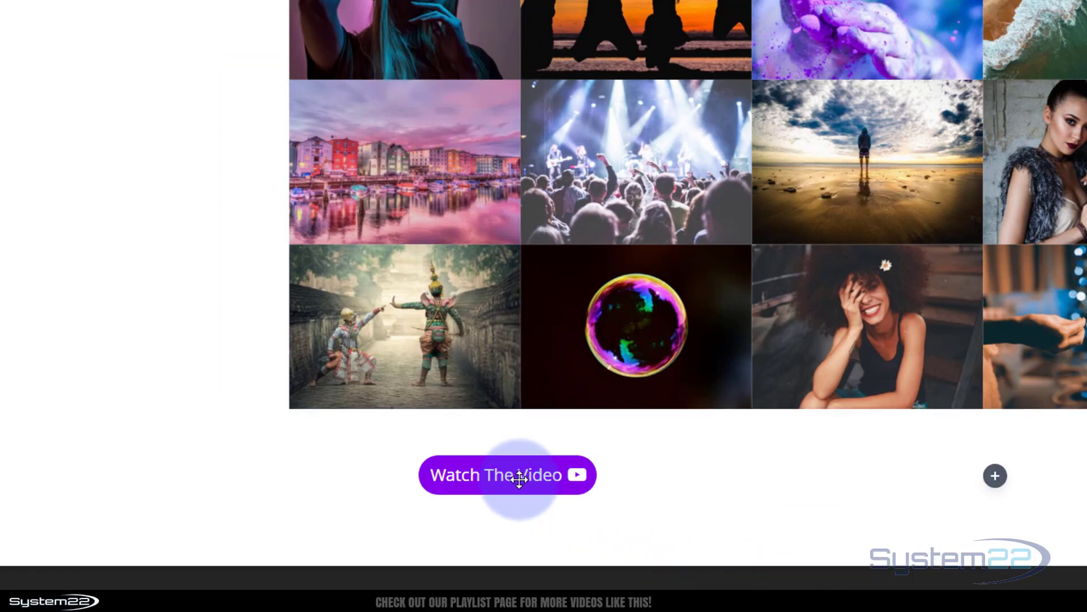
pyautogui.moveTo(516, 477)
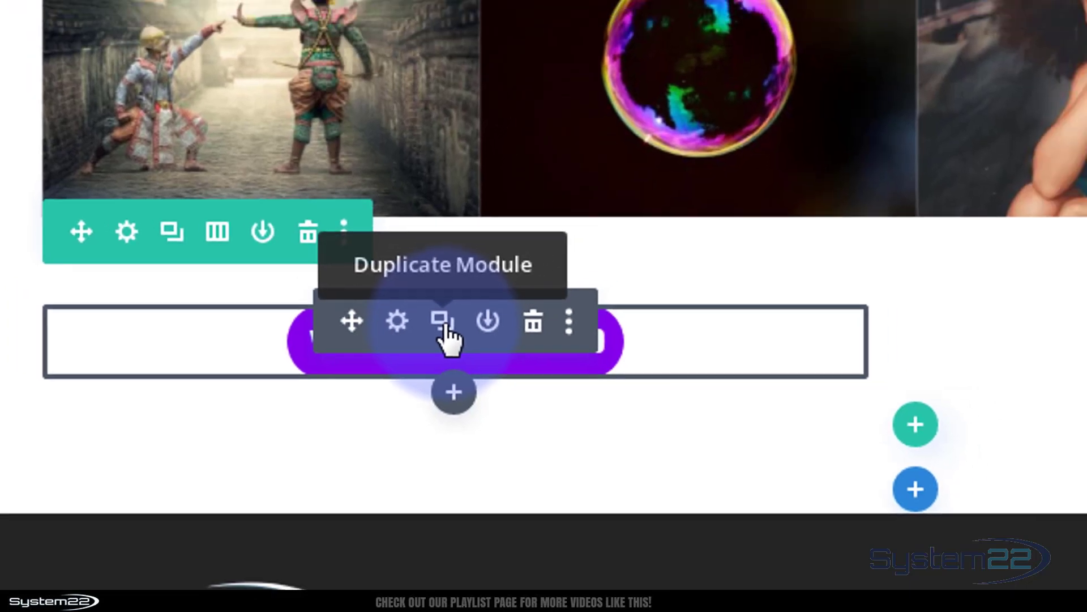
pyautogui.click(457, 309)
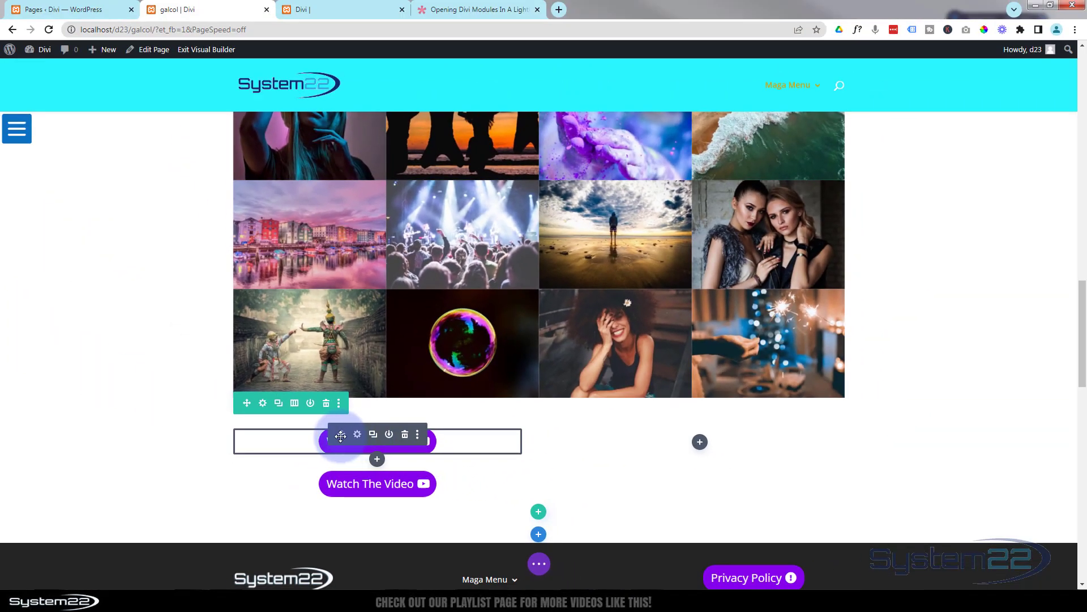
pyautogui.moveTo(346, 434); pyautogui.dragTo(682, 446)
# Append 2 to the right button's label so it reads 'Watch The Video 2'
pyautogui.click(680, 434)
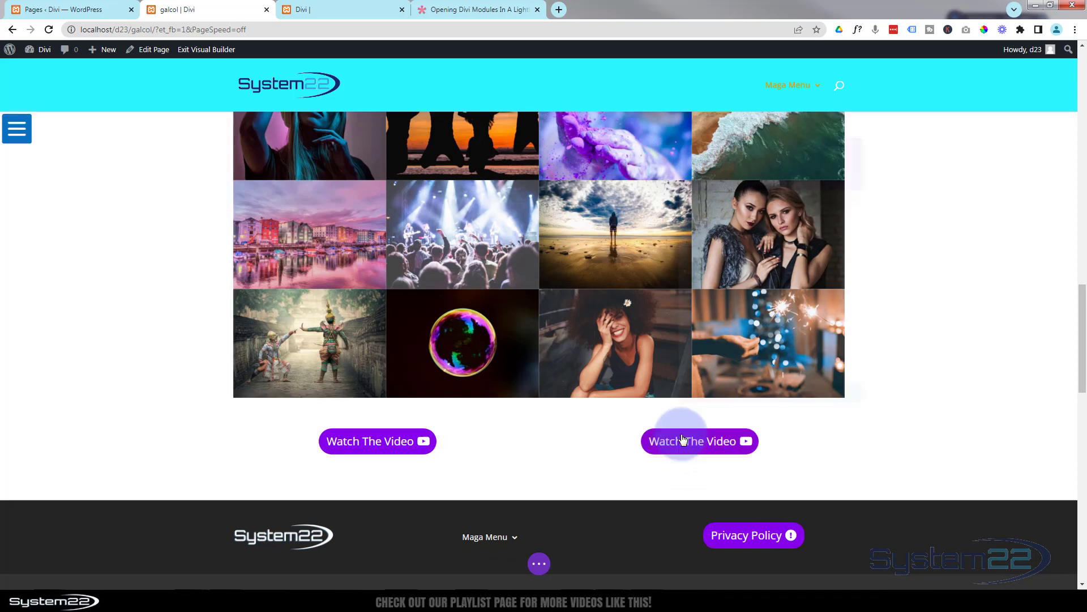
pyautogui.click(734, 279)
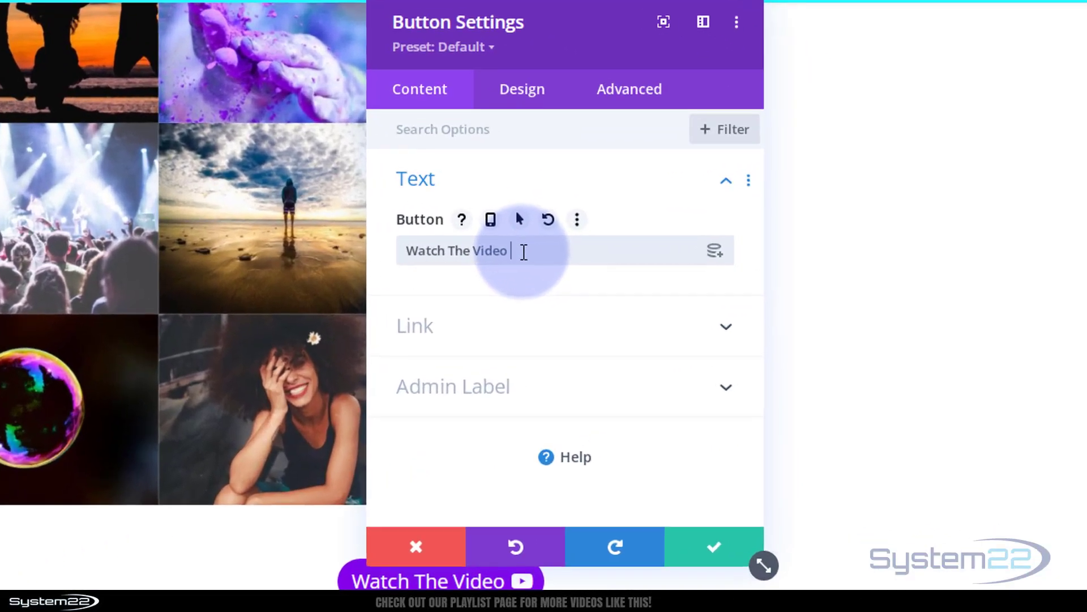
pyautogui.write('2')
# Change the right button's CSS class from et-lb-btn-1 to et-lb-btn-2
pyautogui.click(646, 96)
pyautogui.click(637, 198)
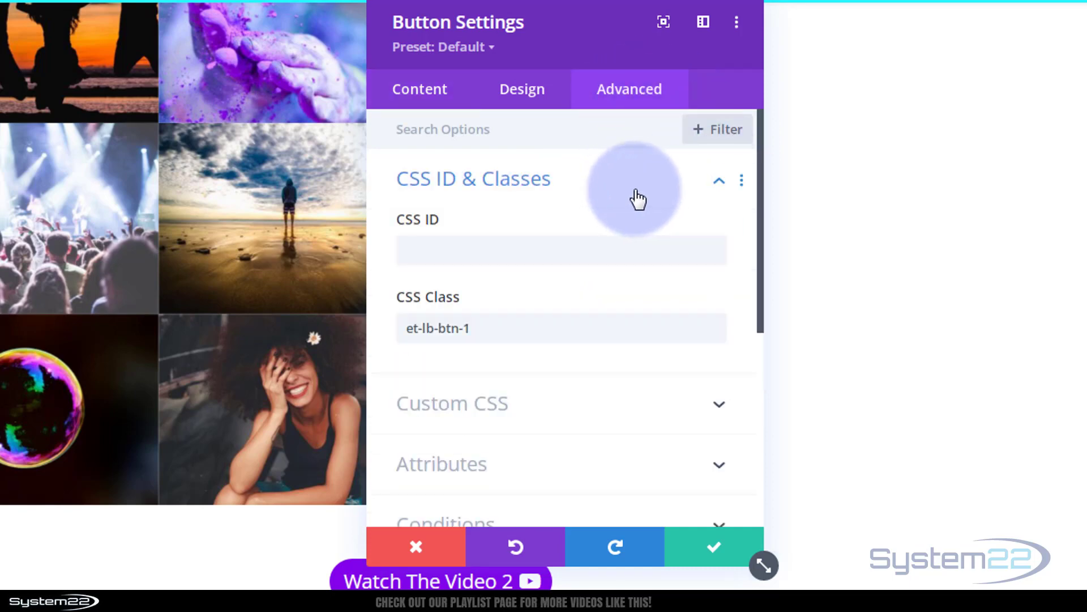
pyautogui.click(561, 318)
pyautogui.click(467, 326)
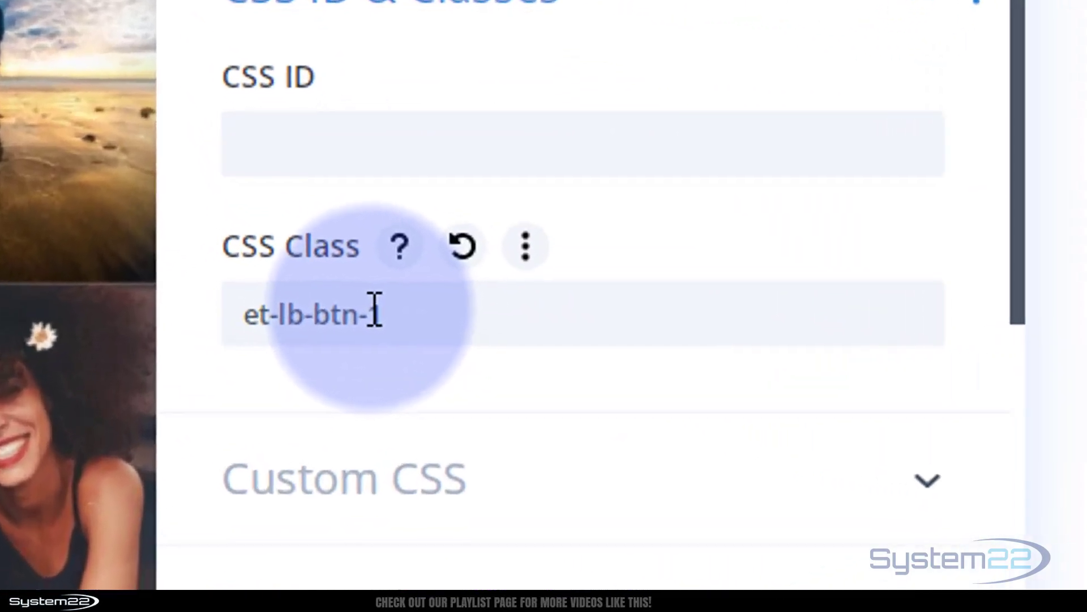
pyautogui.moveTo(377, 311); pyautogui.dragTo(388, 312)
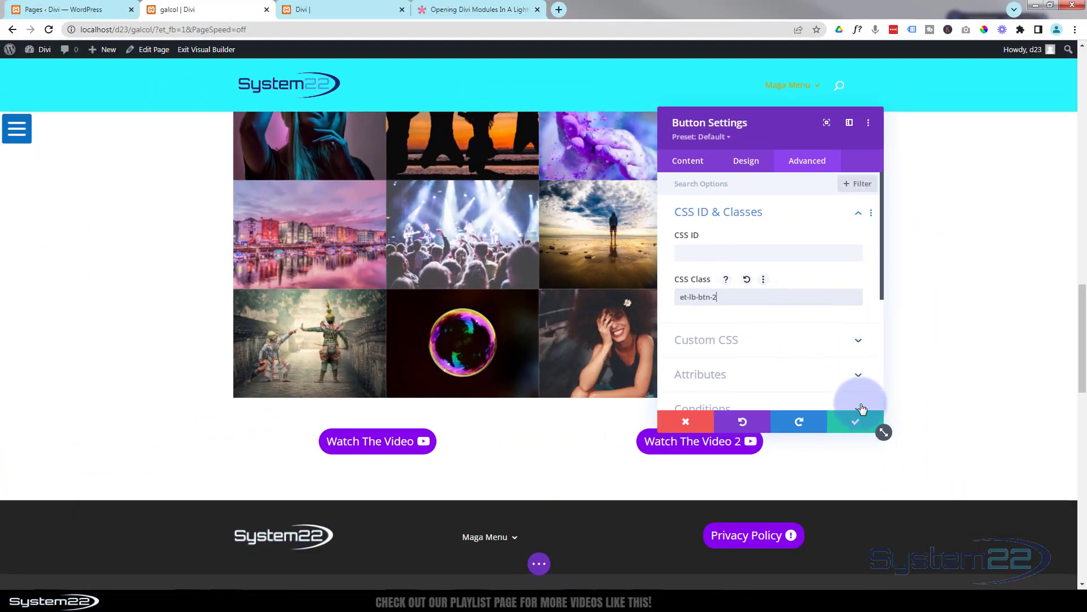
# Save the second button, then add a Regular section with a one-column row above the gallery
pyautogui.click(859, 424)
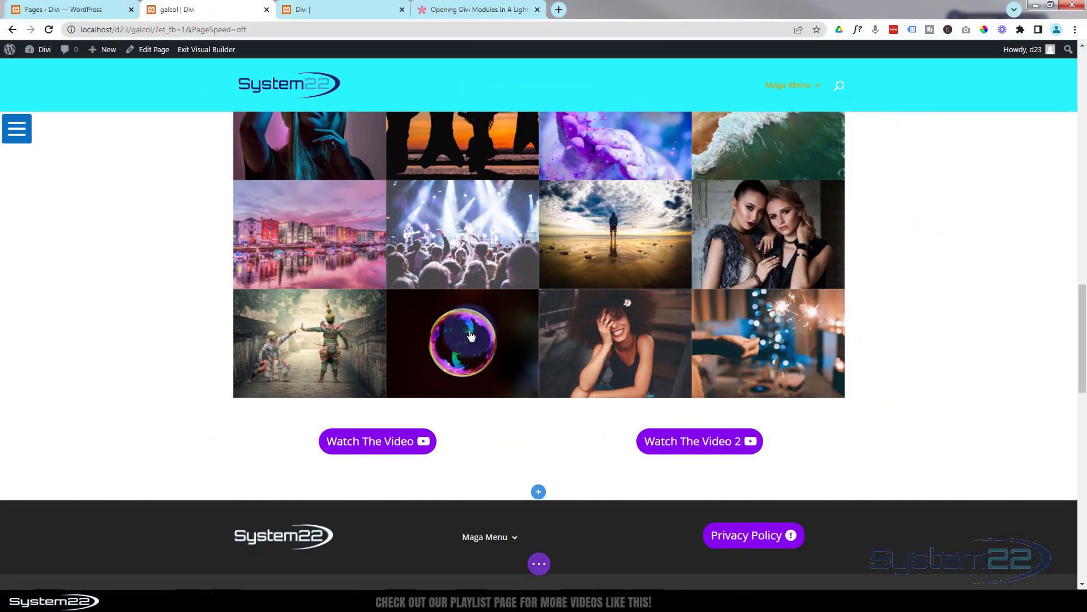
pyautogui.scroll(3, 473, 329)
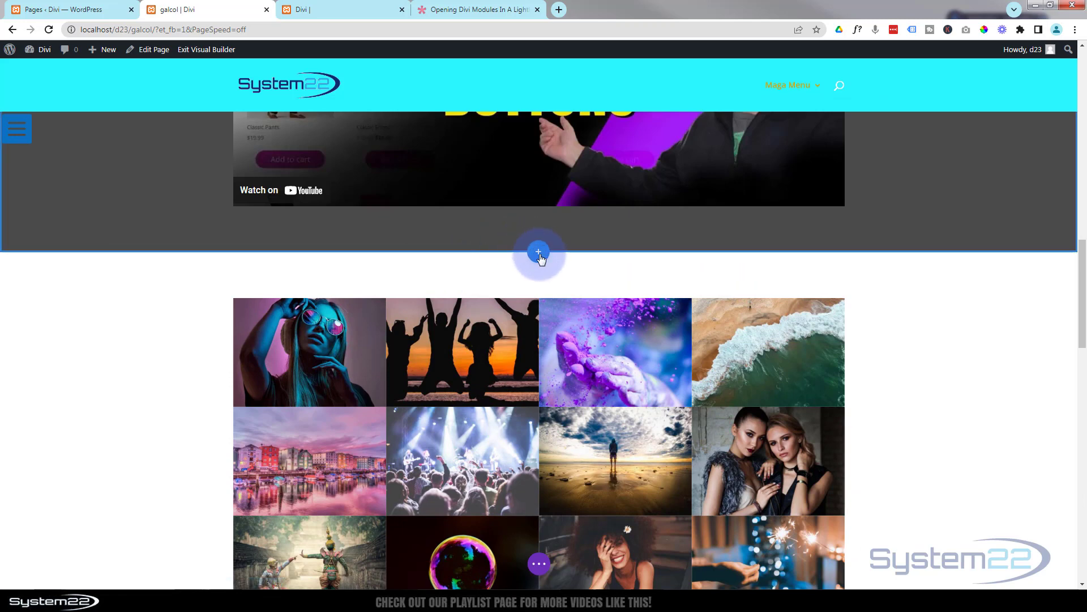
pyautogui.click(538, 253)
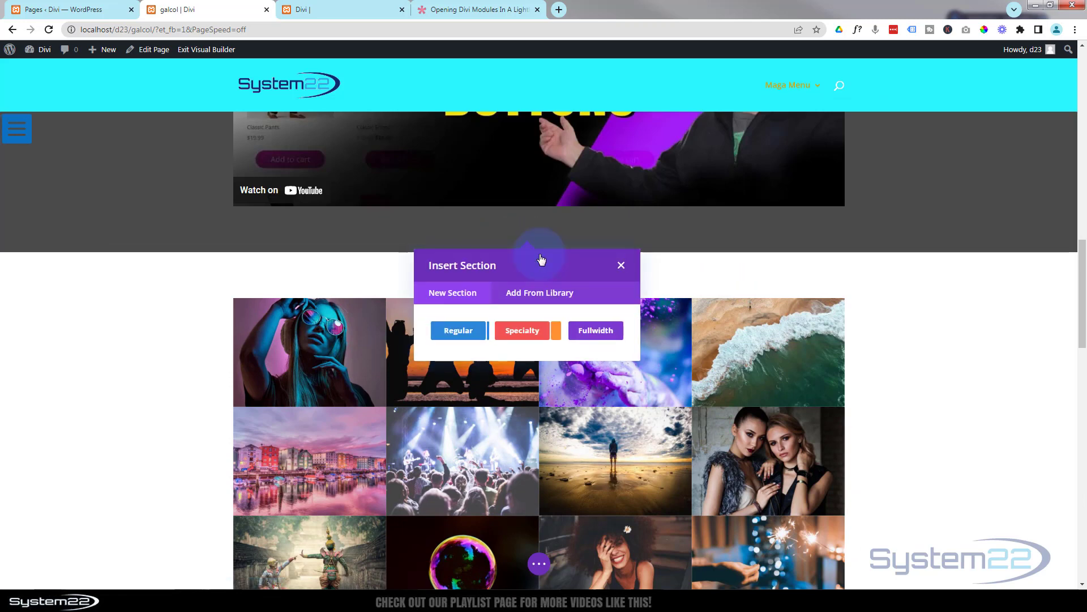
pyautogui.click(459, 330)
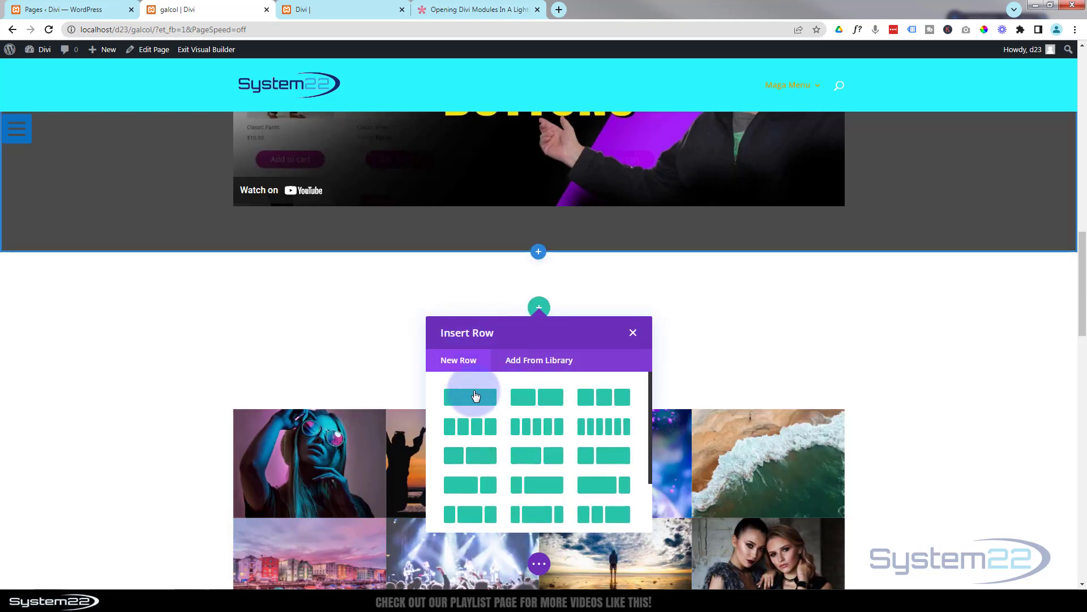
pyautogui.click(475, 395)
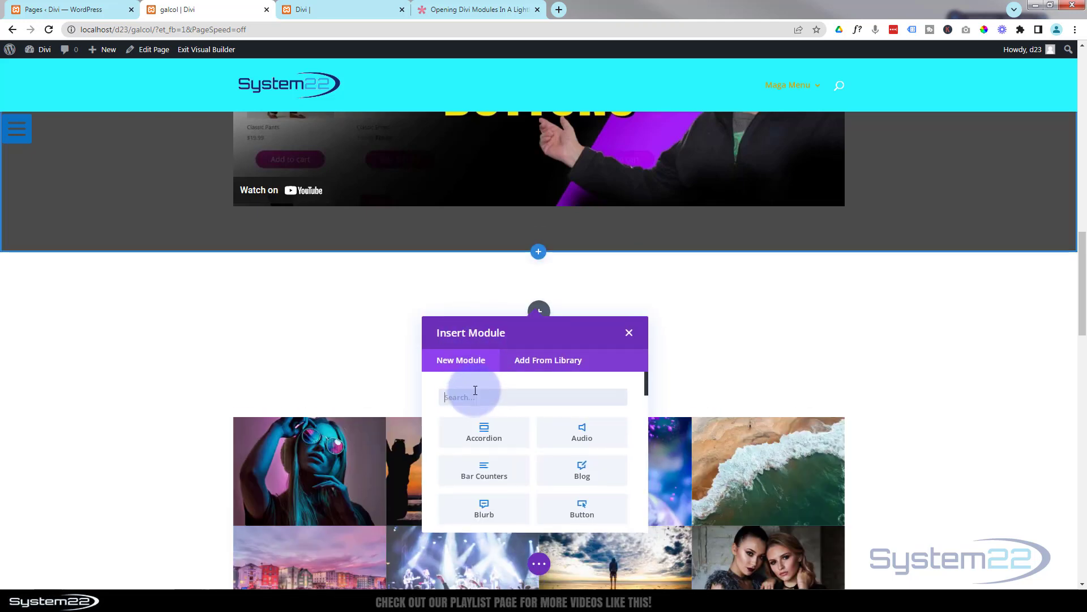
# Insert a Video module with the default YouTube video and save it
pyautogui.scroll(-3, 524, 466)
pyautogui.scroll(-8, 525, 466)
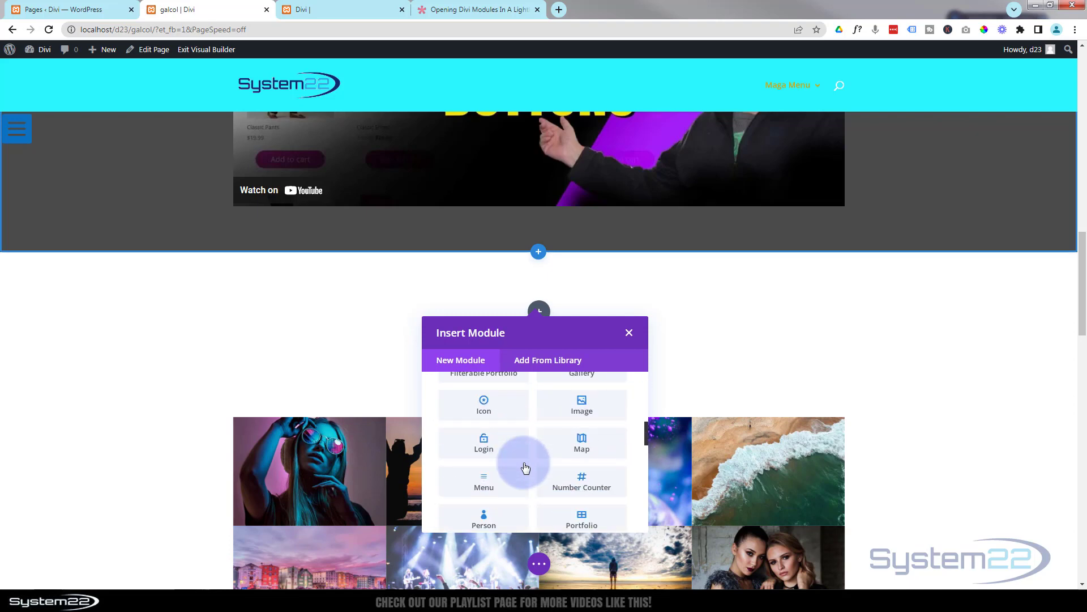
pyautogui.scroll(-5, 524, 466)
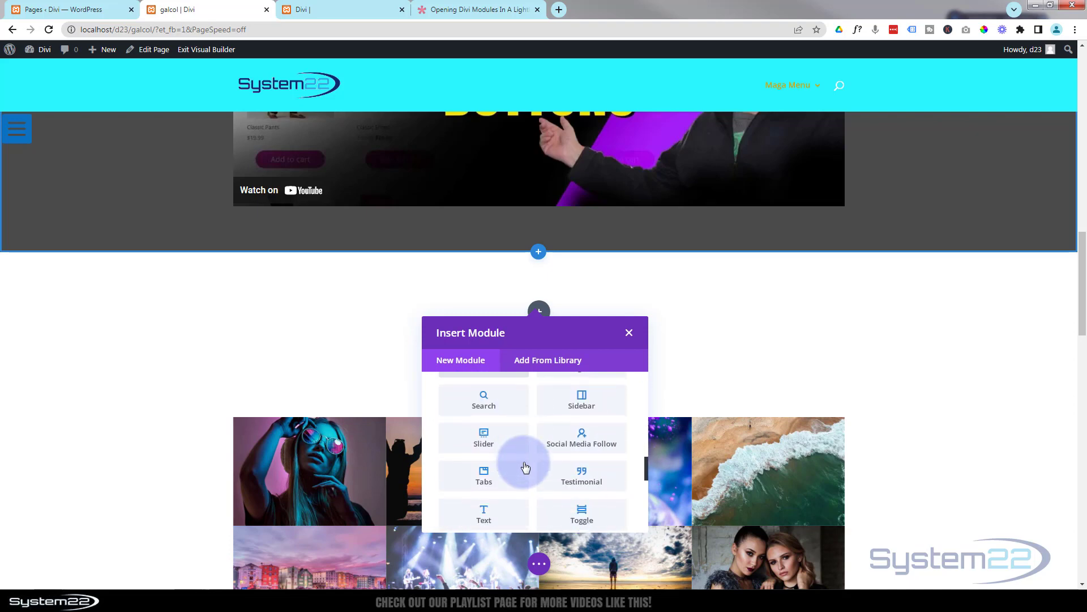
pyautogui.click(495, 442)
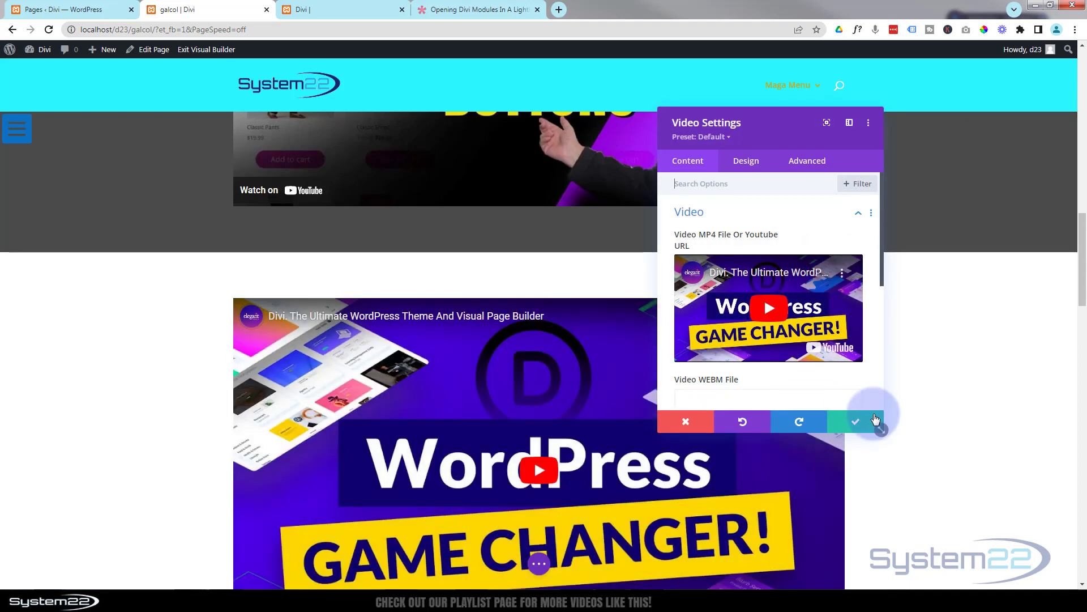
pyautogui.click(877, 425)
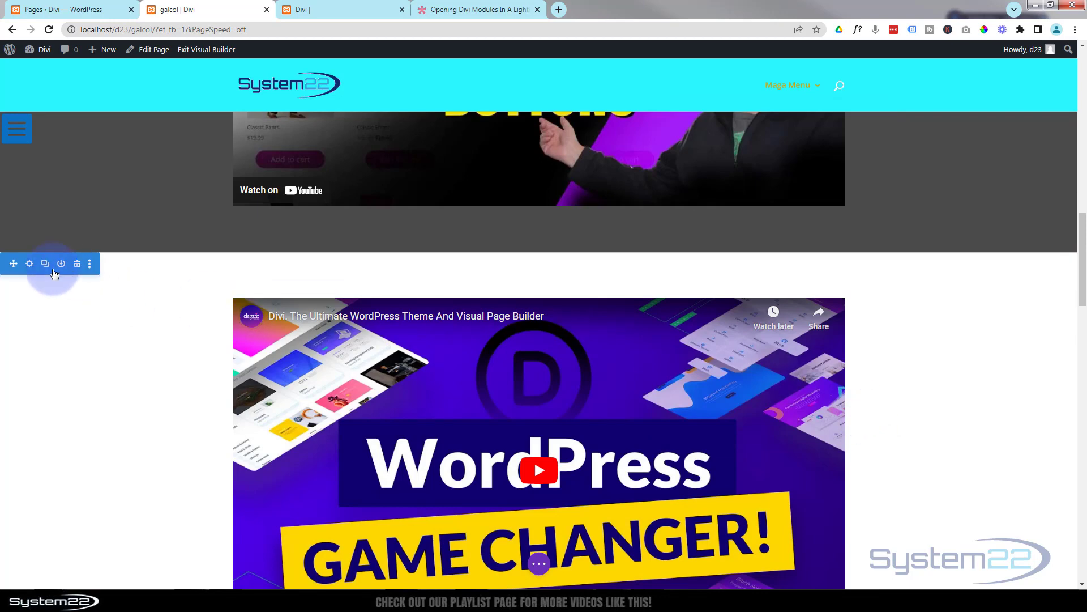
# Give the video section a black background at about 0.74 opacity
pyautogui.click(31, 265)
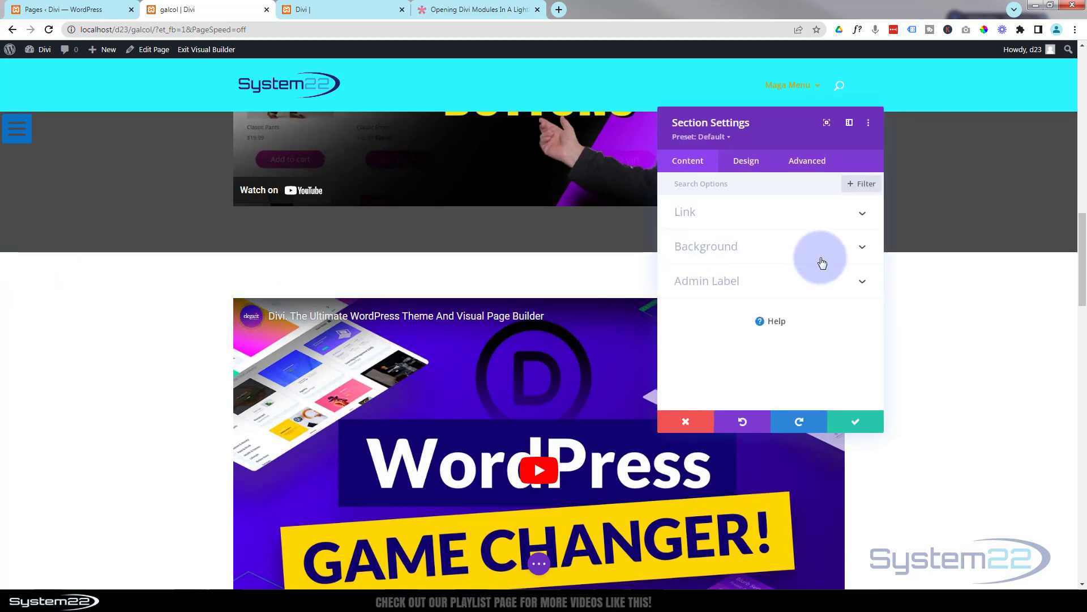
pyautogui.click(792, 251)
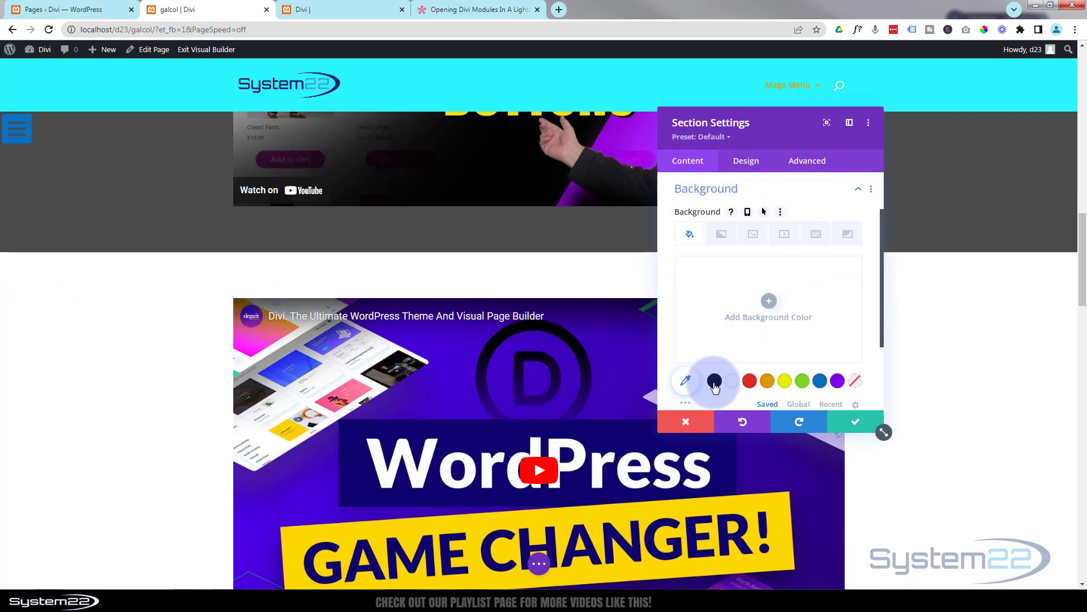
pyautogui.click(715, 381)
pyautogui.click(815, 306)
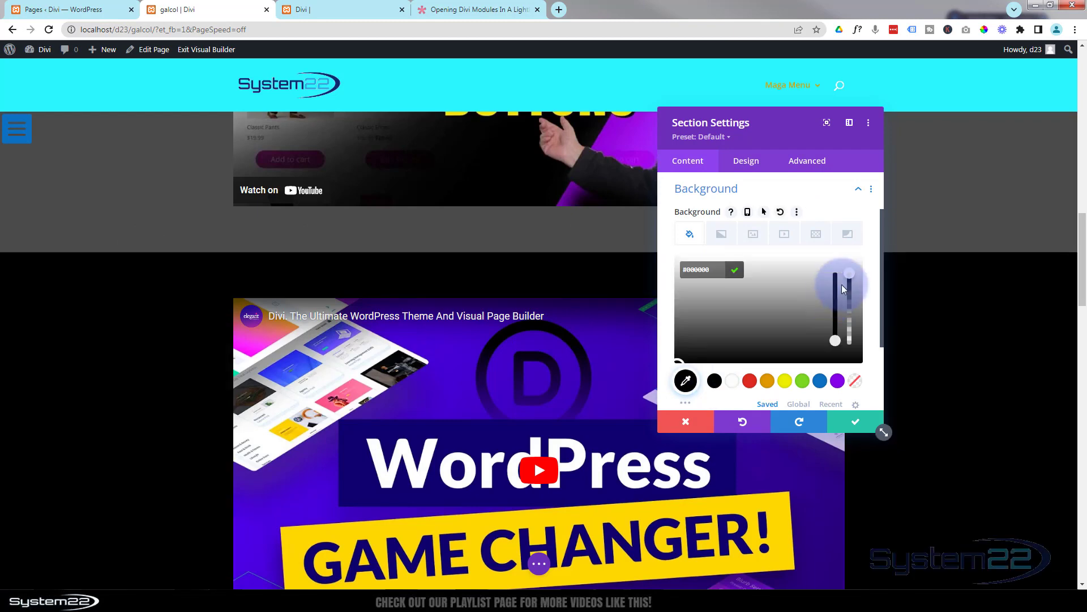
pyautogui.moveTo(849, 298); pyautogui.dragTo(849, 291)
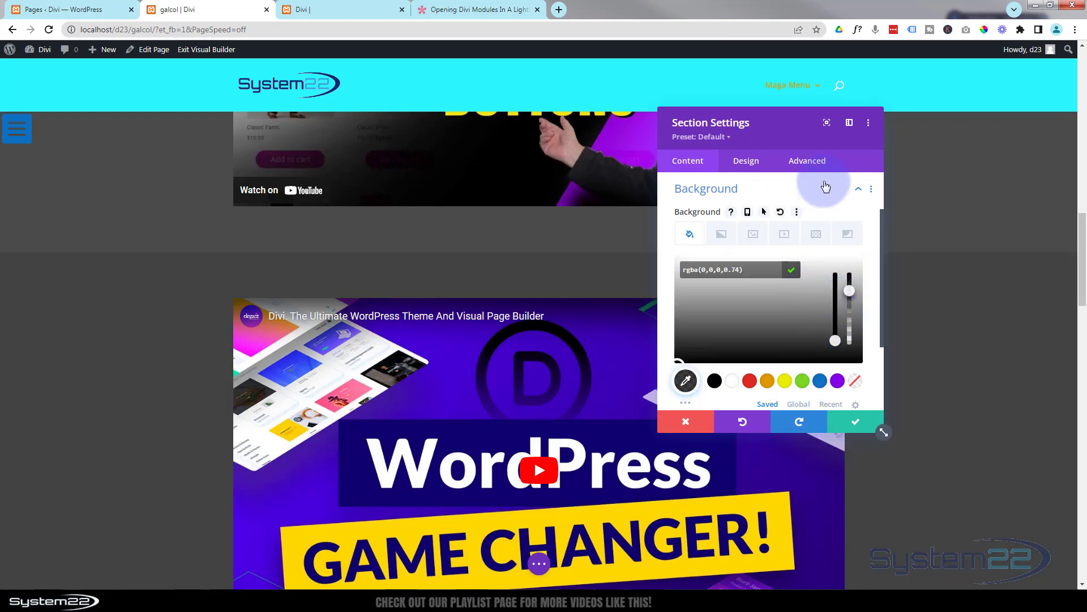
# Copy the class name et-lb-content-1 from the lightbox help article
pyautogui.click(813, 162)
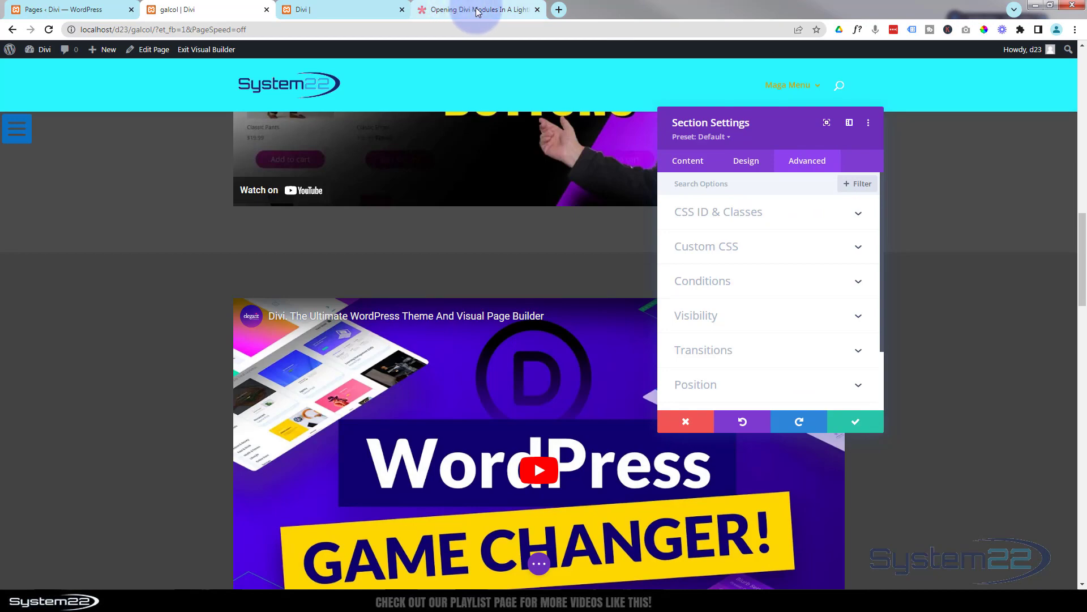
pyautogui.click(510, 9)
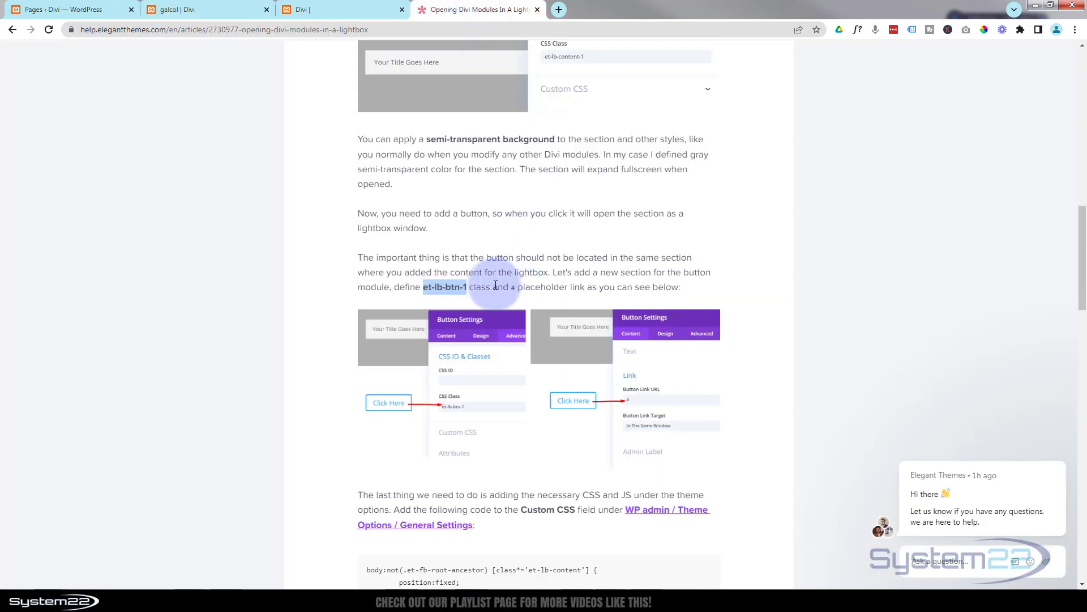
pyautogui.scroll(7, 496, 285)
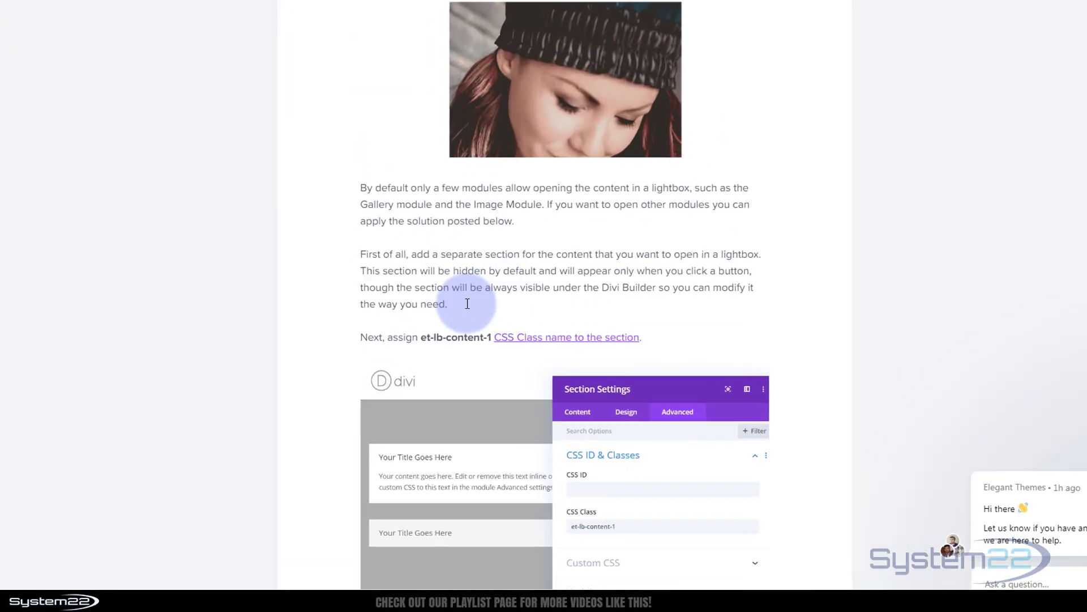
pyautogui.moveTo(421, 337); pyautogui.dragTo(491, 337)
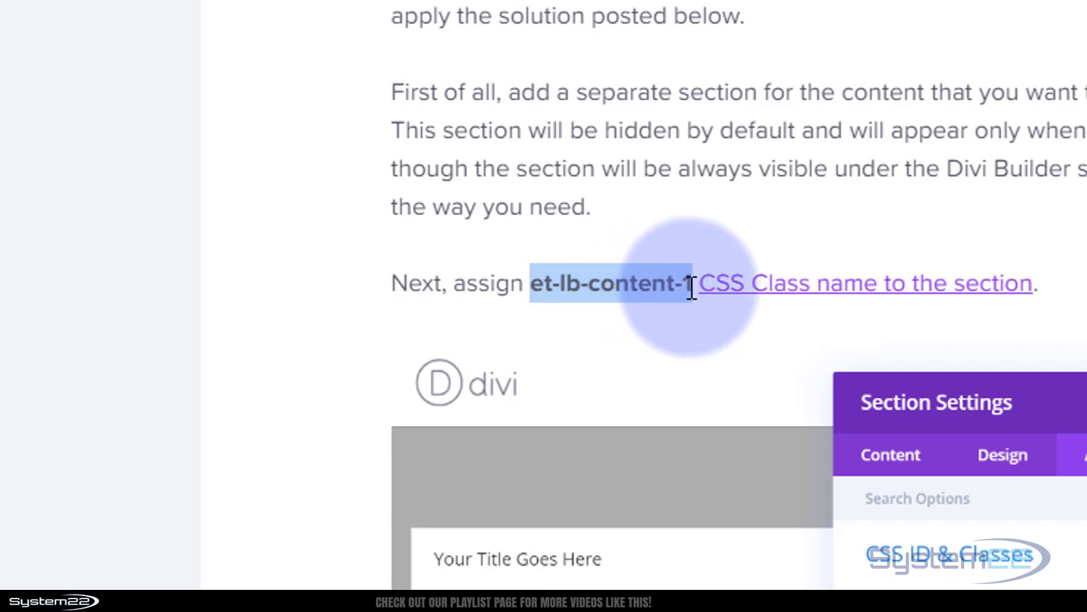
pyautogui.moveTo(694, 286); pyautogui.dragTo(685, 286)
pyautogui.hotkey('ctrl', 'c')
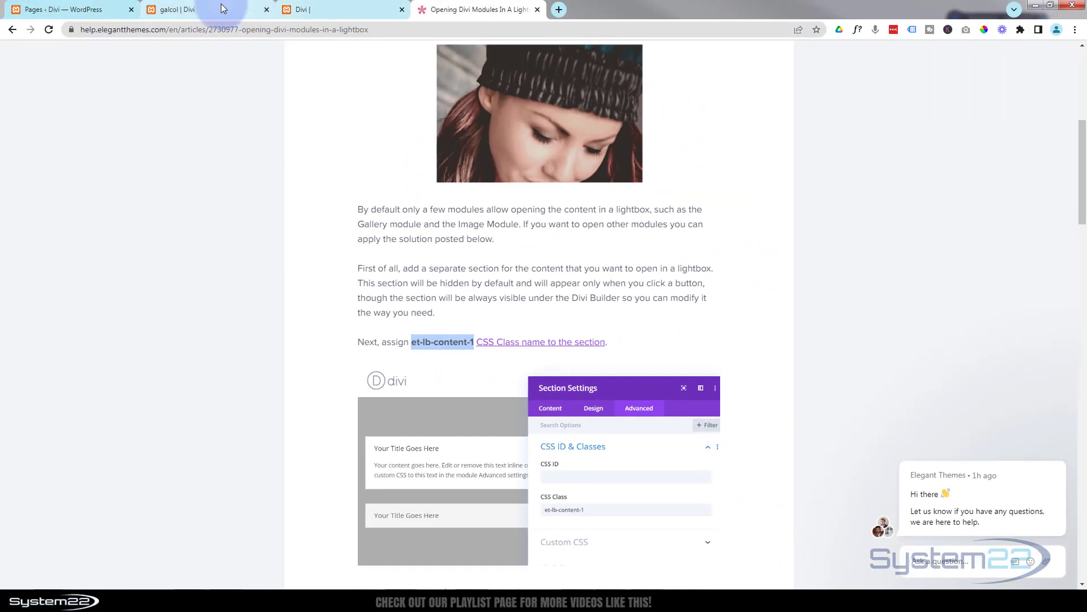
pyautogui.click(223, 9)
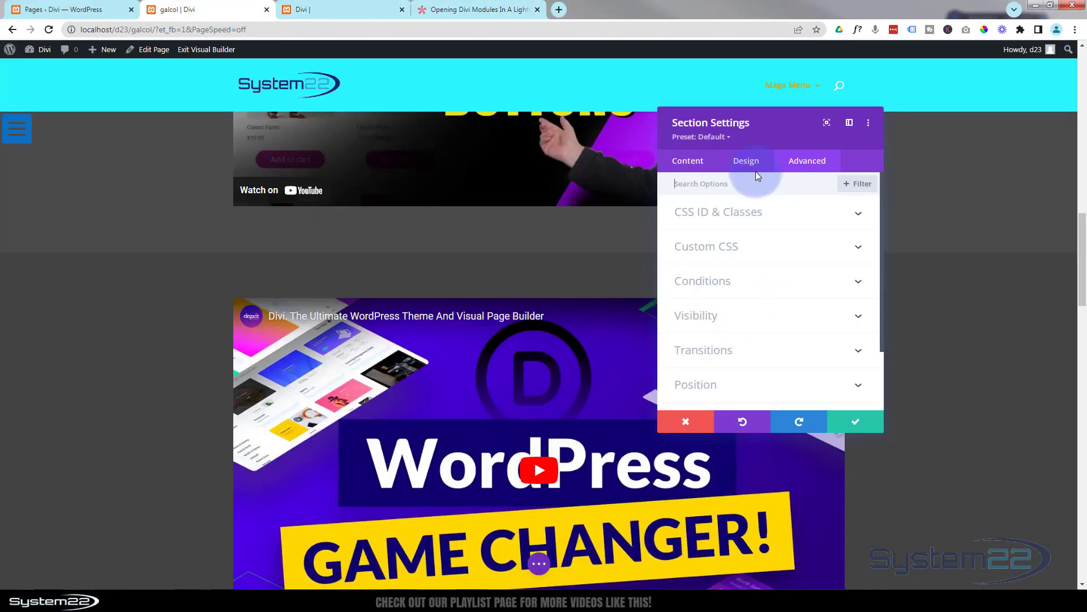
# Paste et-lb-content-1 as the section's CSS class and change it to et-lb-content-2
pyautogui.click(814, 217)
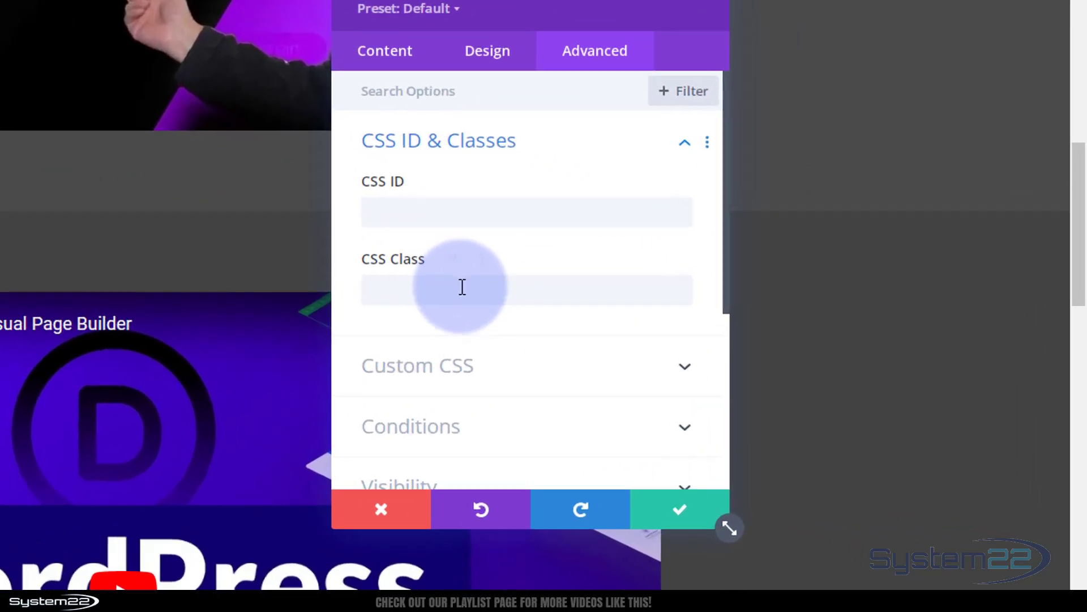
pyautogui.click(734, 296)
pyautogui.hotkey('ctrl', 'v')
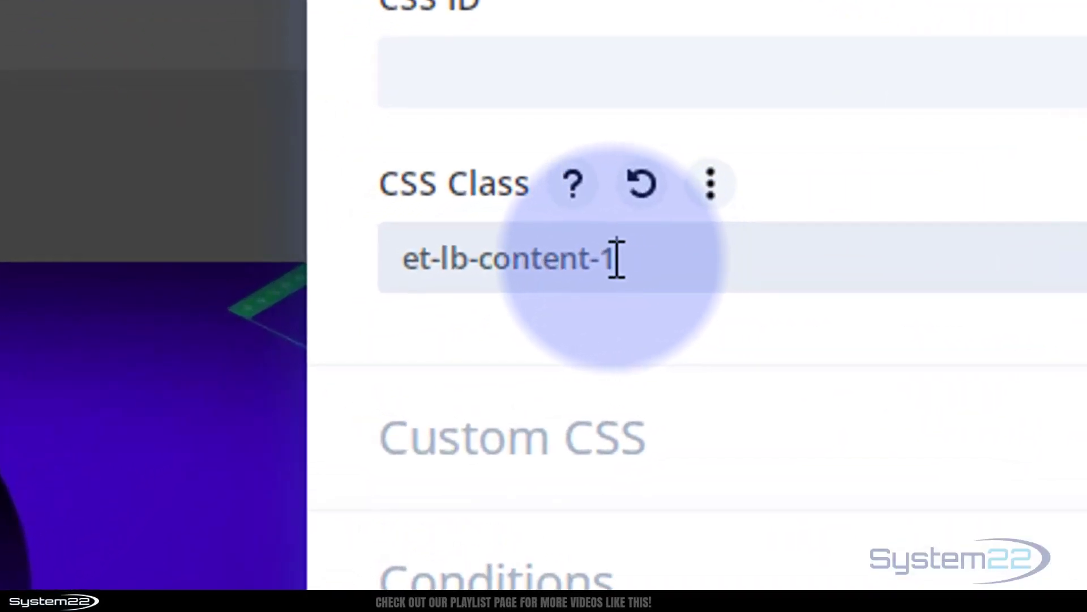
pyautogui.doubleClick(610, 257)
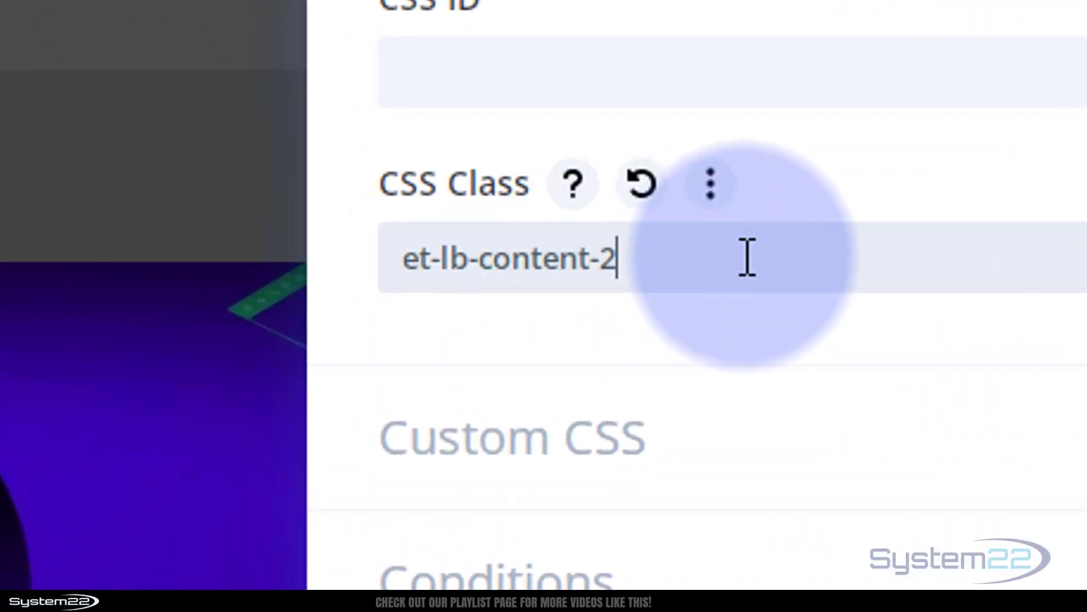
pyautogui.write('2')
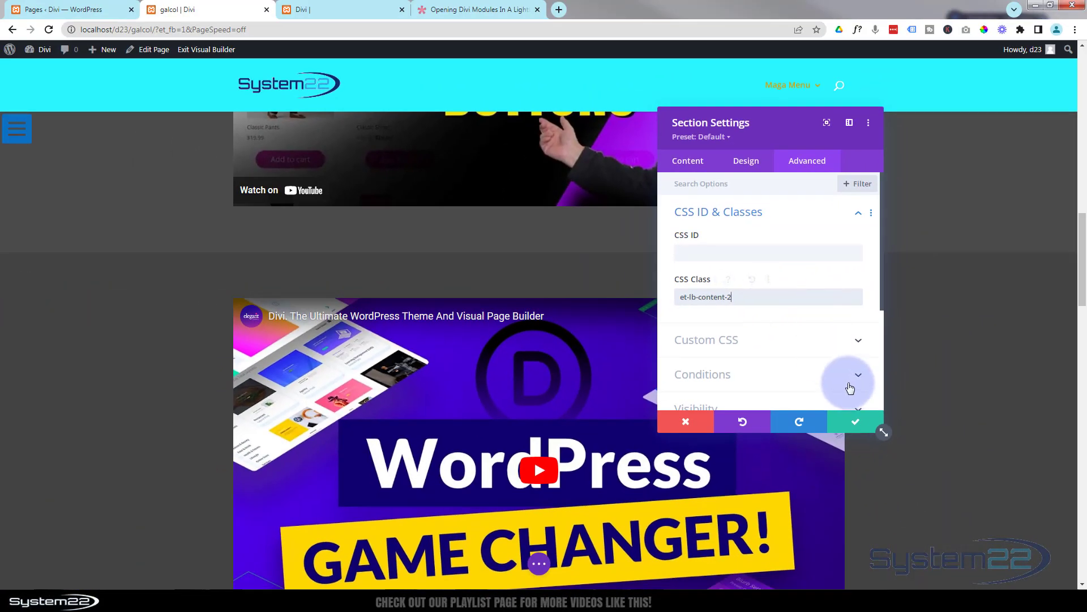
# Save the section and the page, then exit to the live page
pyautogui.click(858, 424)
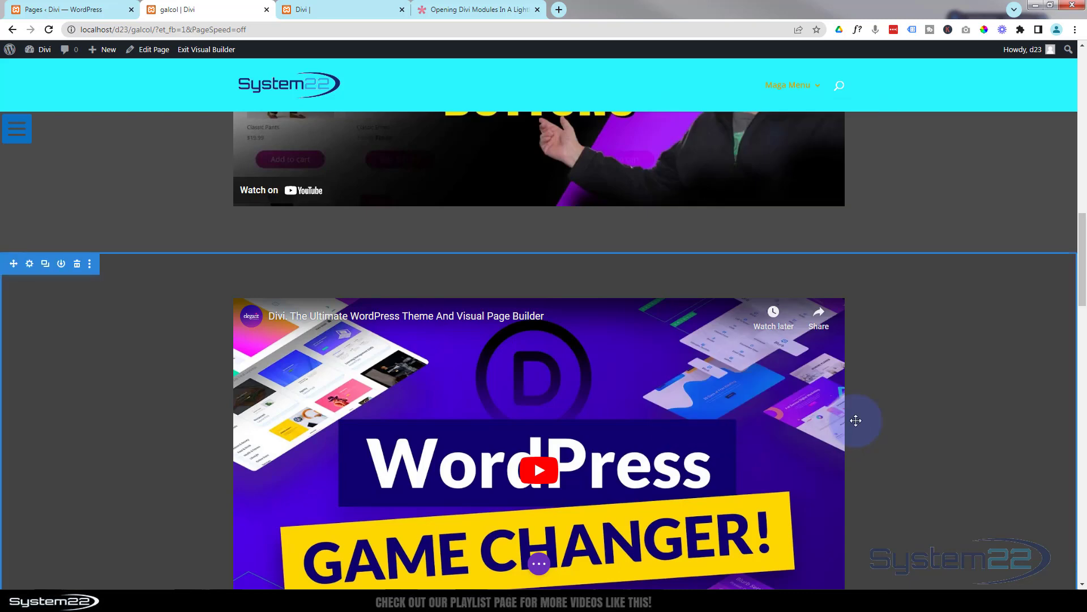
pyautogui.click(540, 566)
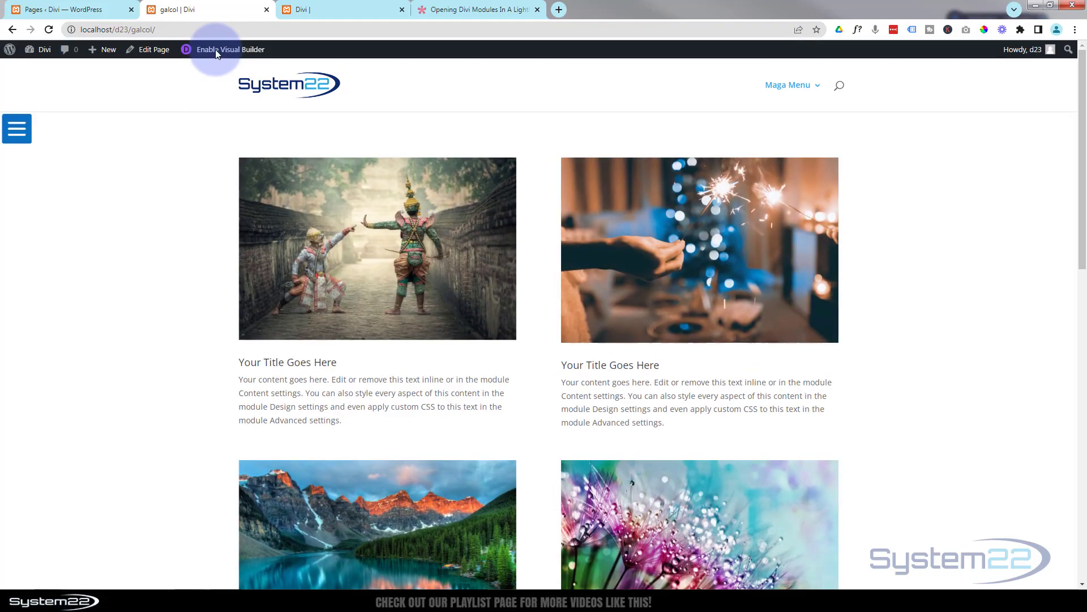
pyautogui.scroll(-5, 181, 229)
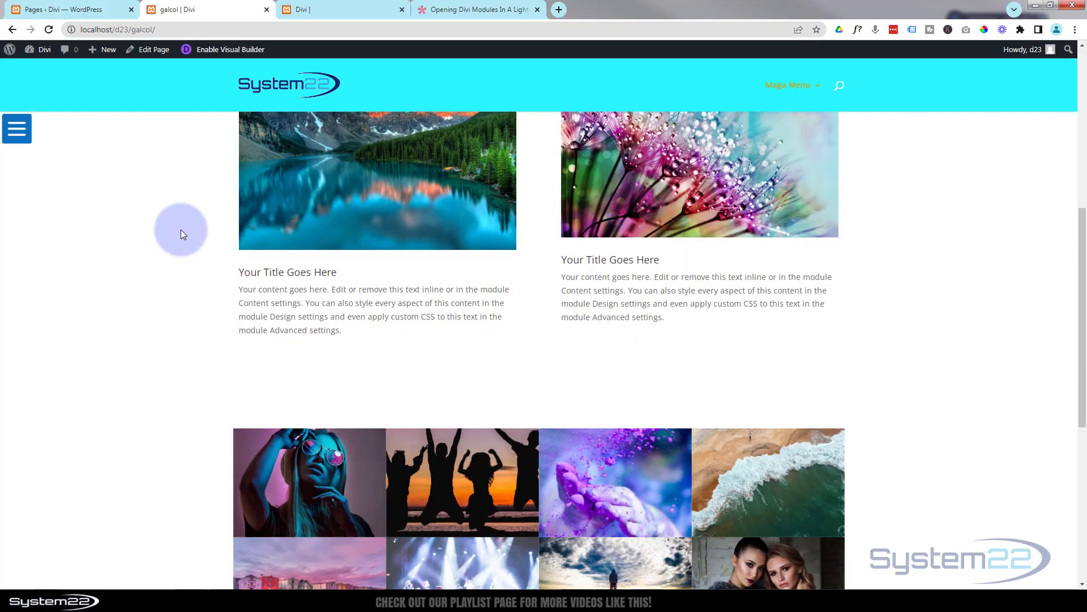
pyautogui.scroll(-5, 181, 229)
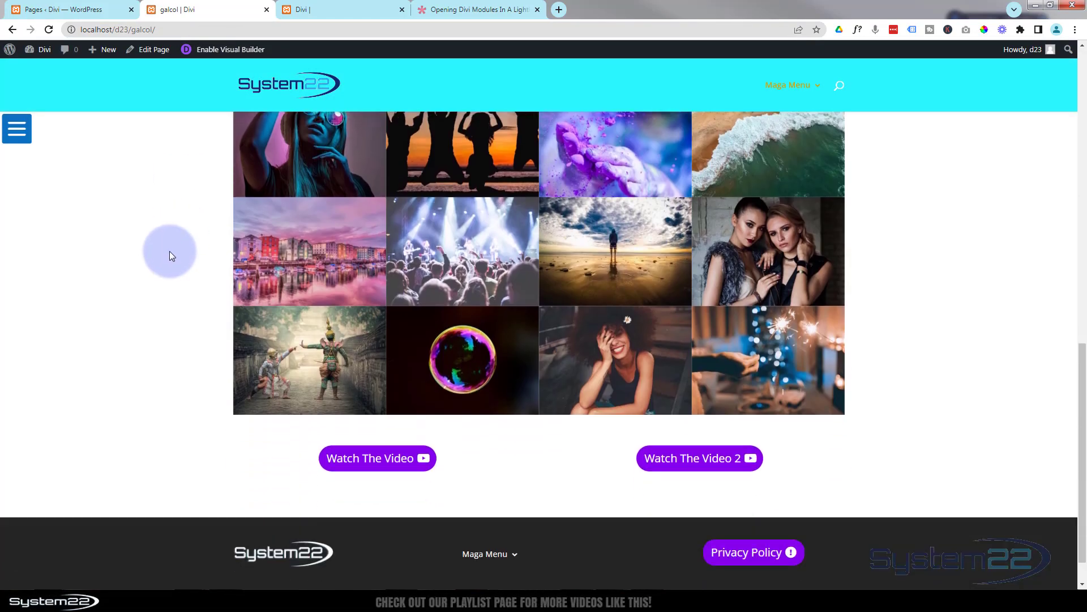
# Open and close the Watch The Video and Watch The Video 2 lightboxes twice each
pyautogui.click(367, 472)
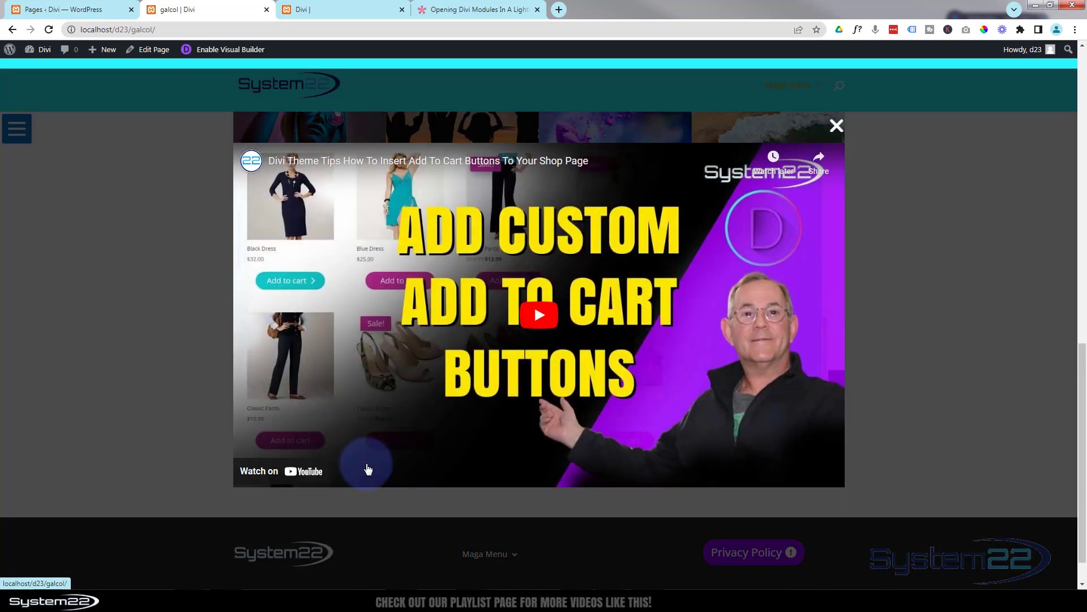
pyautogui.click(837, 127)
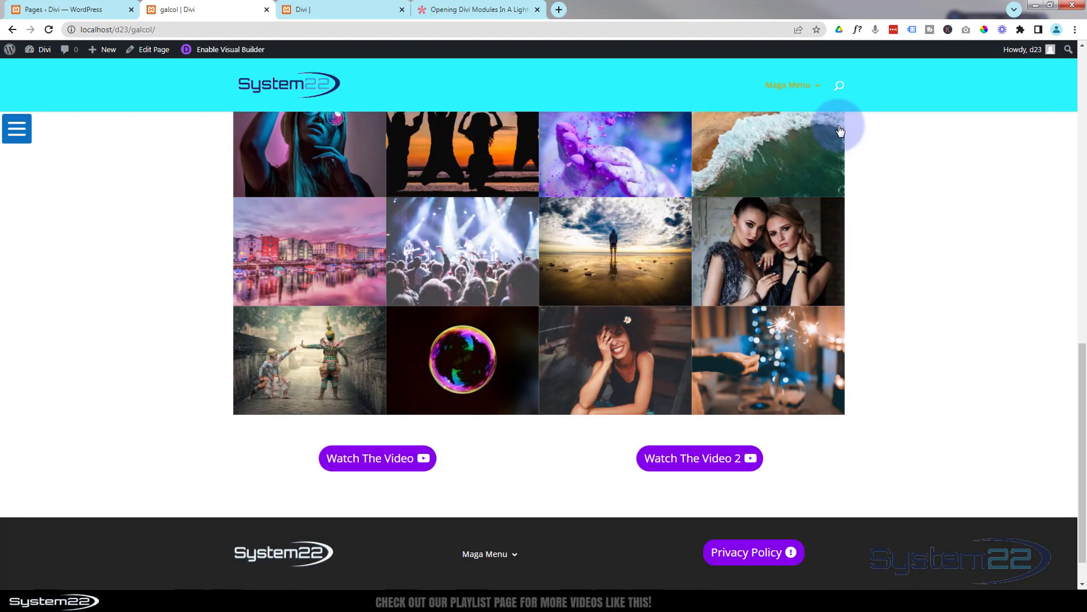
pyautogui.click(705, 462)
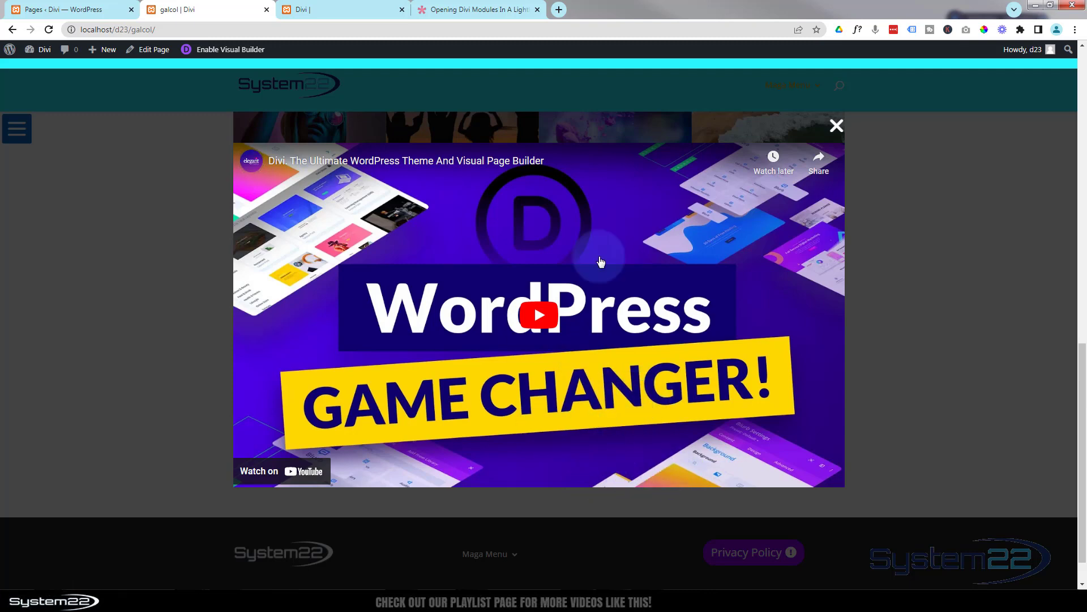
pyautogui.click(837, 127)
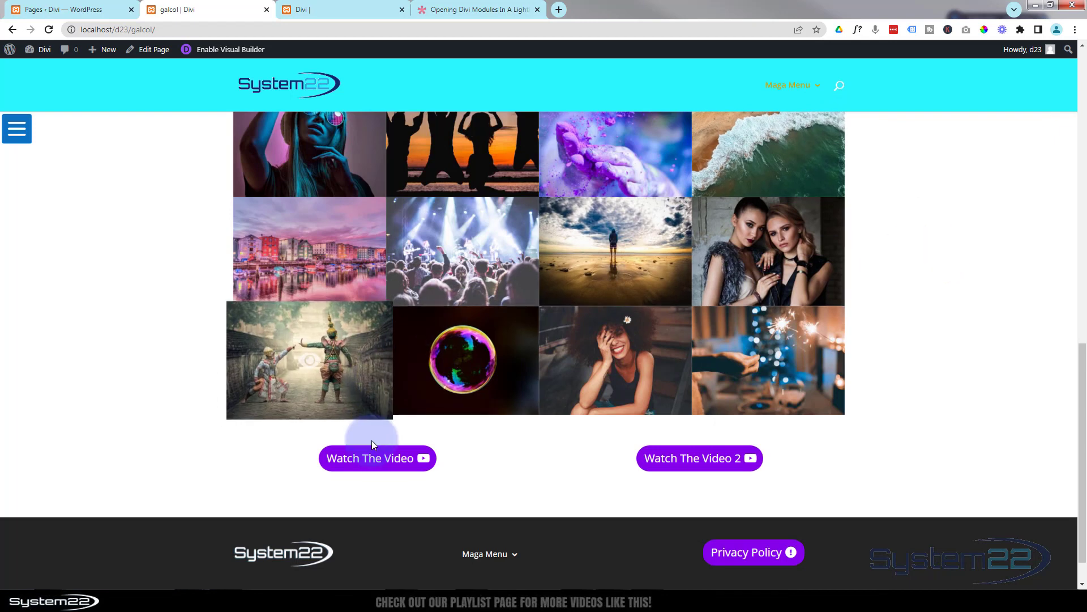
pyautogui.click(372, 461)
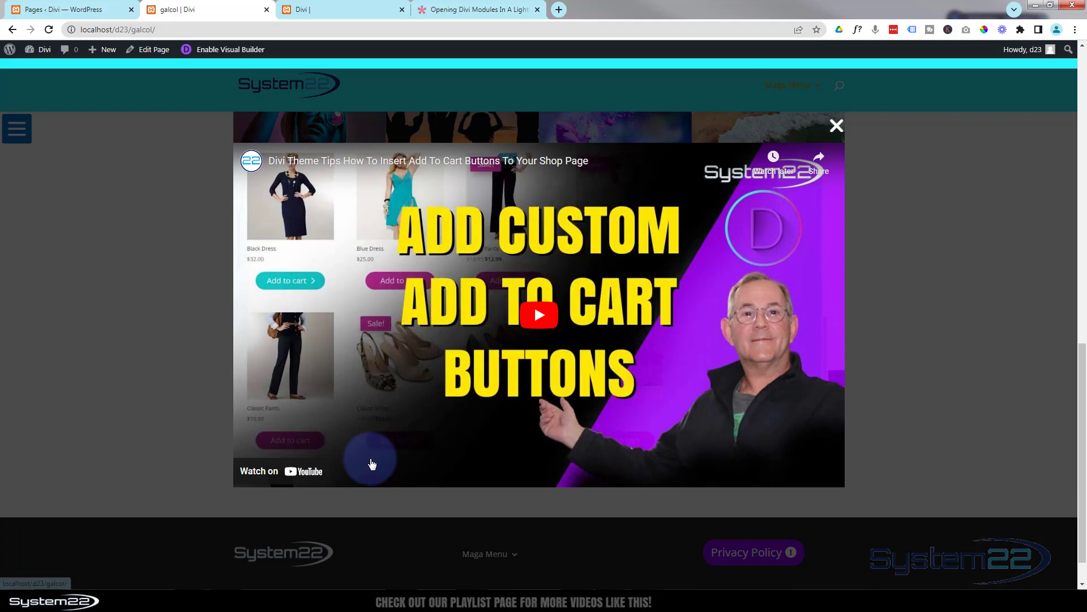
pyautogui.click(836, 126)
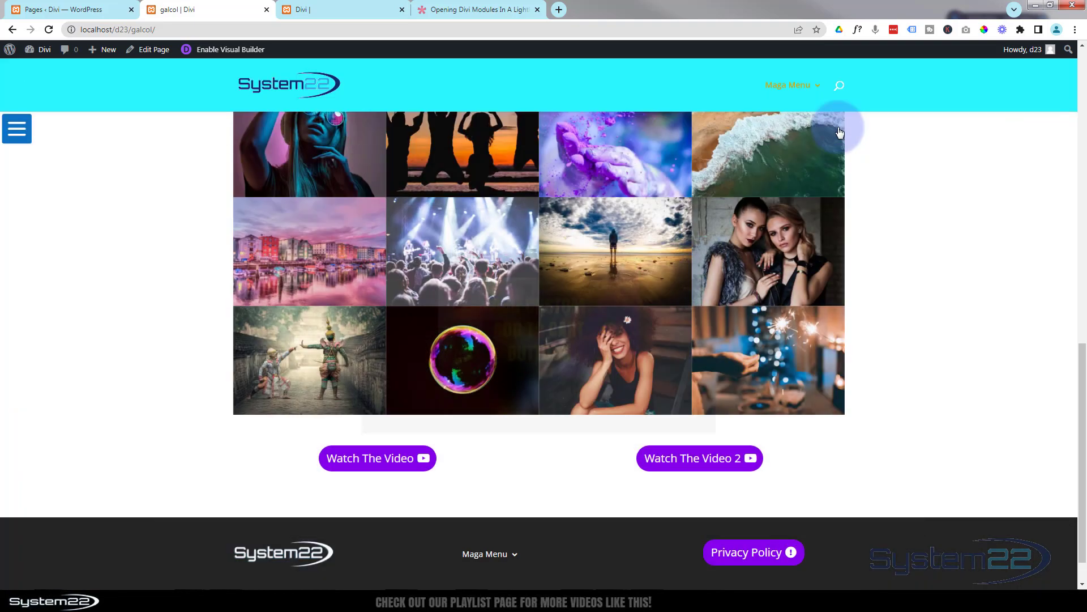
pyautogui.click(697, 460)
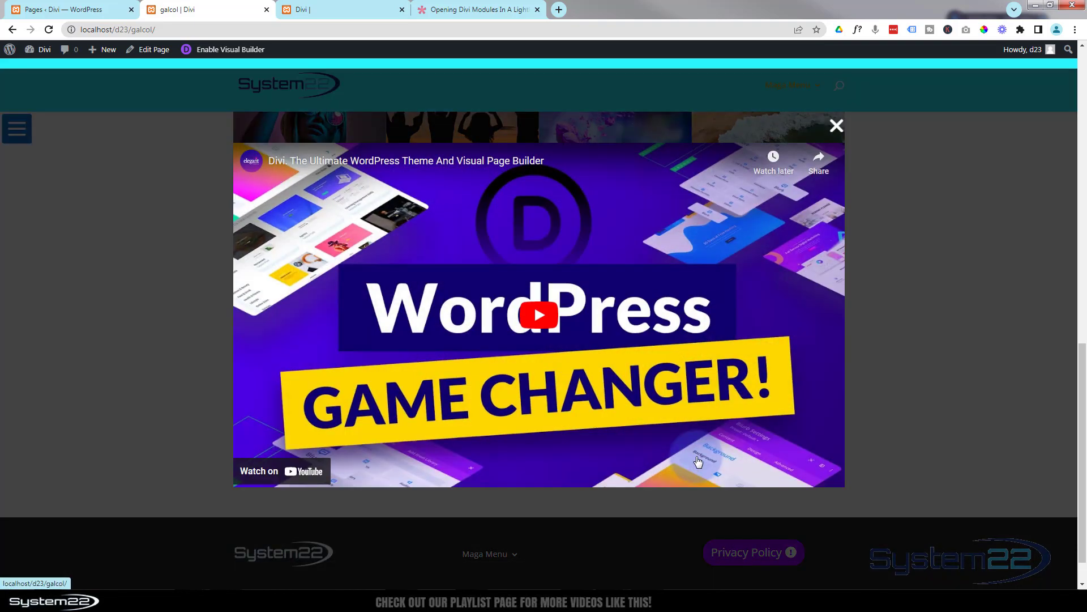
pyautogui.click(837, 126)
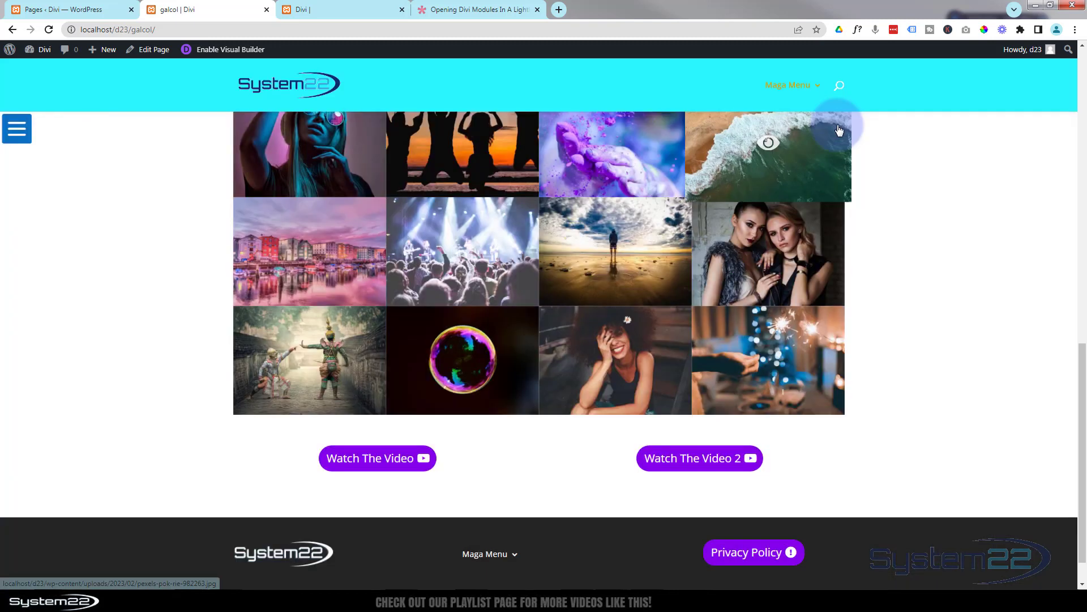
pyautogui.click(1004, 348)
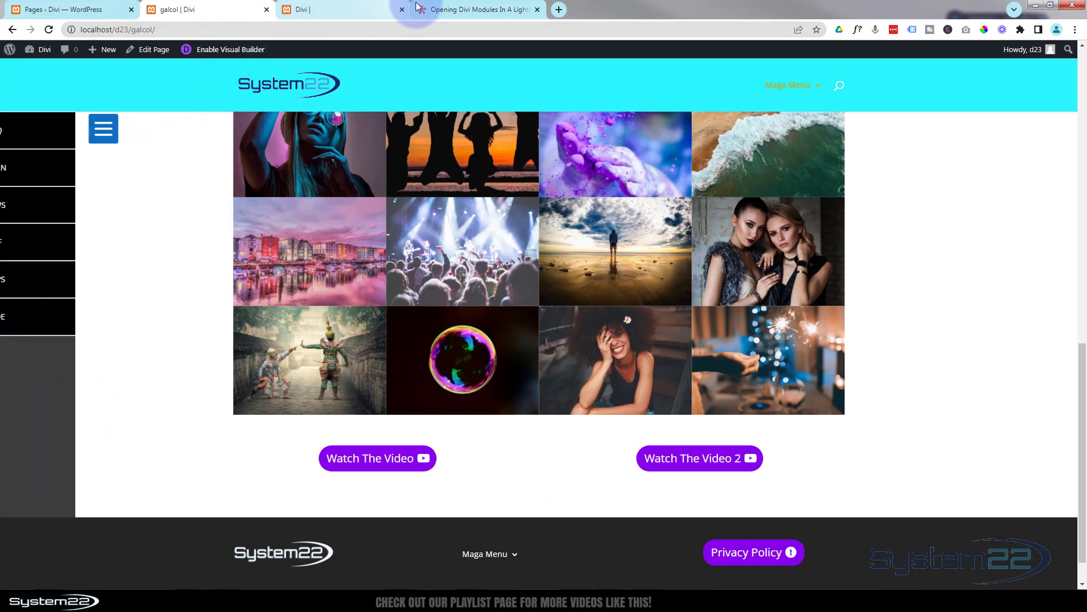
pyautogui.click(460, 10)
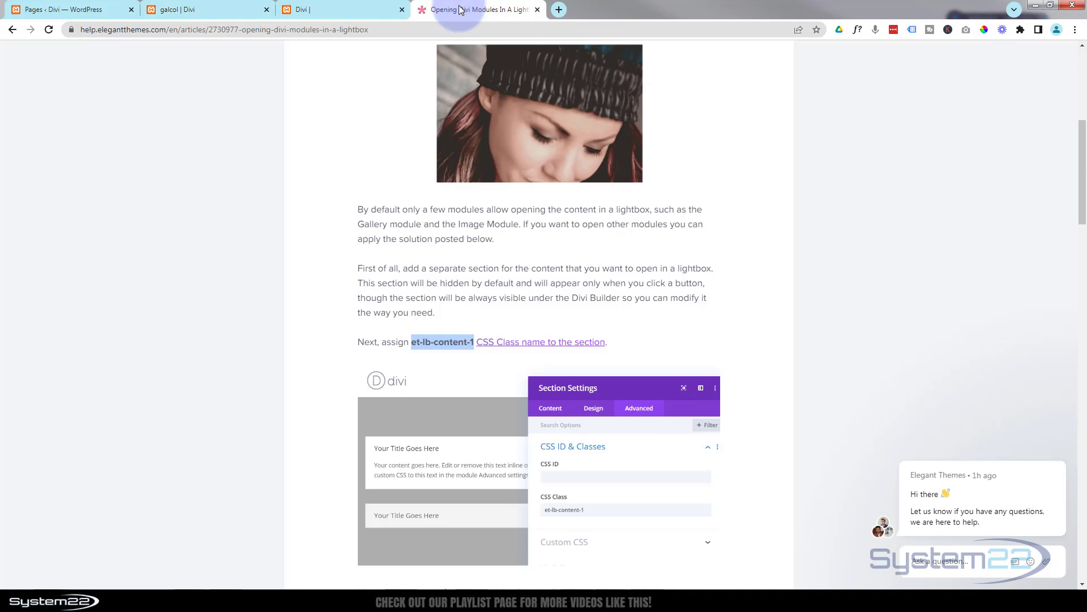
pyautogui.click(379, 29)
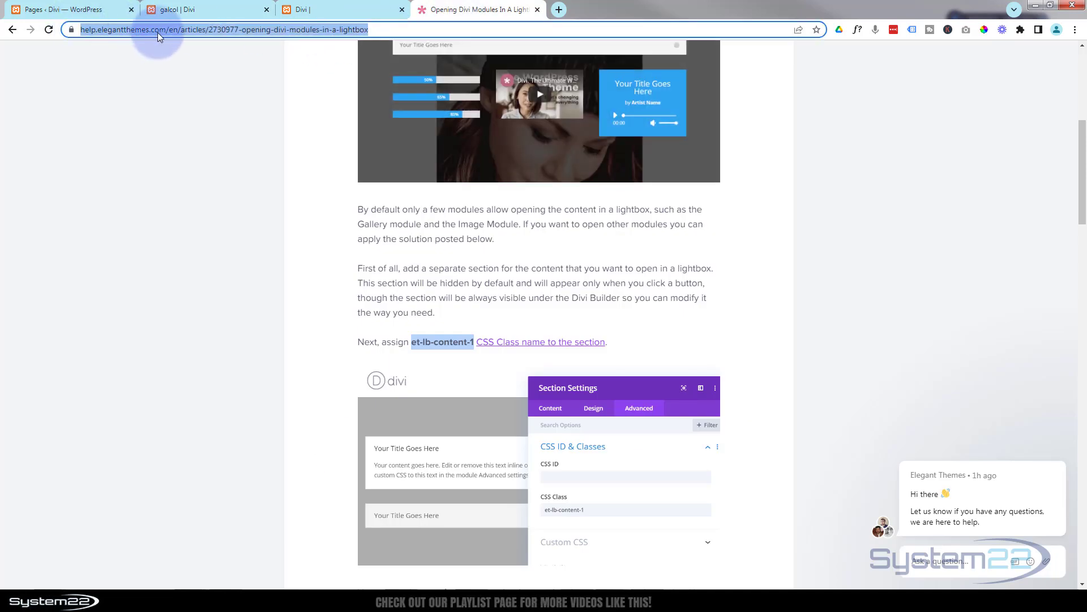
pyautogui.scroll(-8, 314, 327)
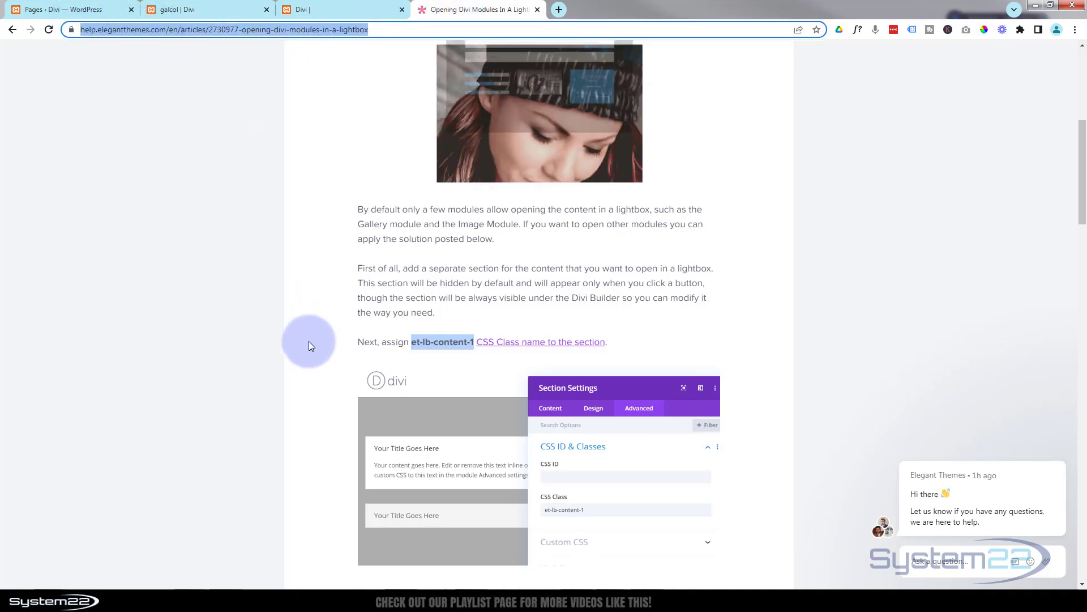
pyautogui.scroll(-6, 314, 327)
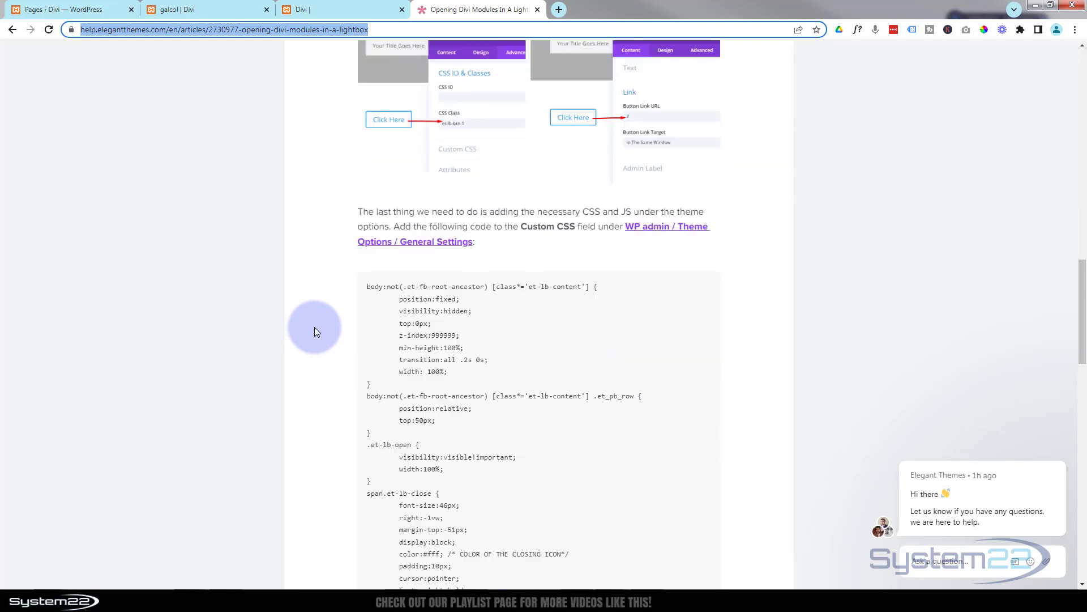
pyautogui.click(198, 11)
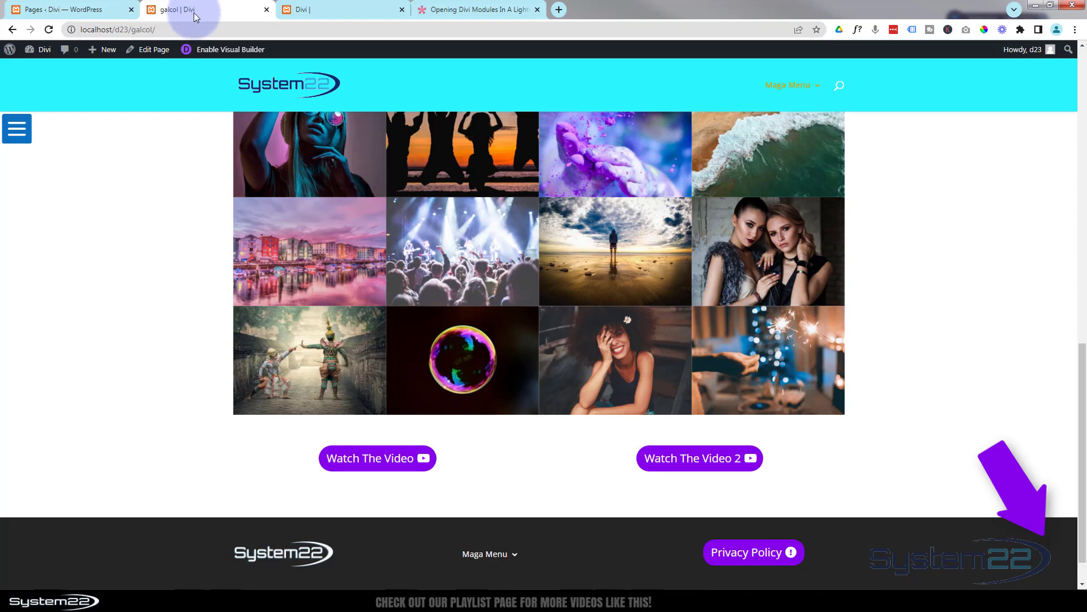
# Open and close the first and second video lightboxes, then reopen the first one
pyautogui.click(389, 459)
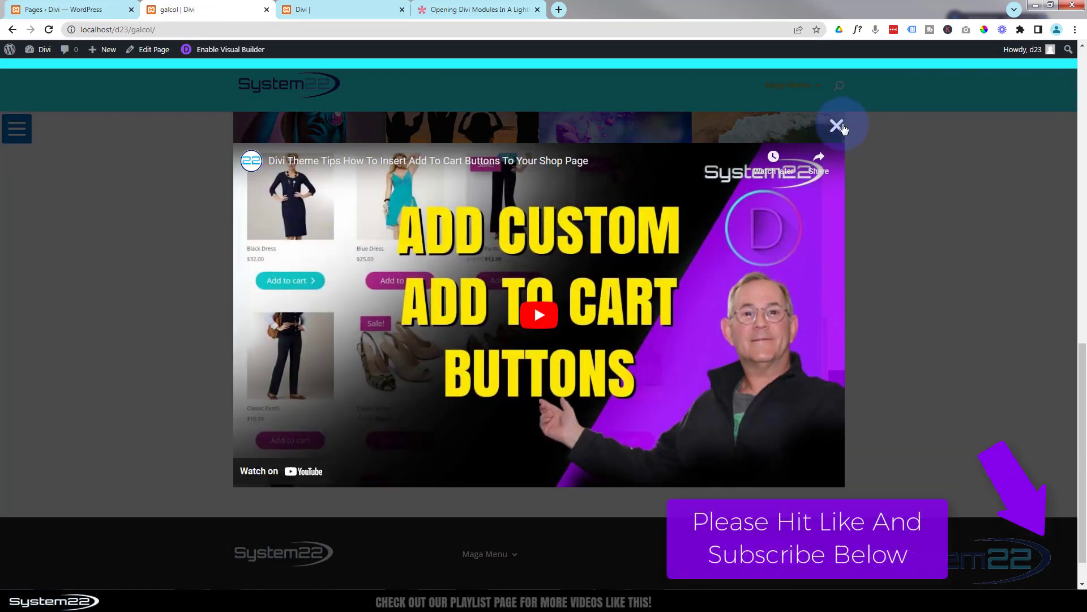
pyautogui.click(840, 126)
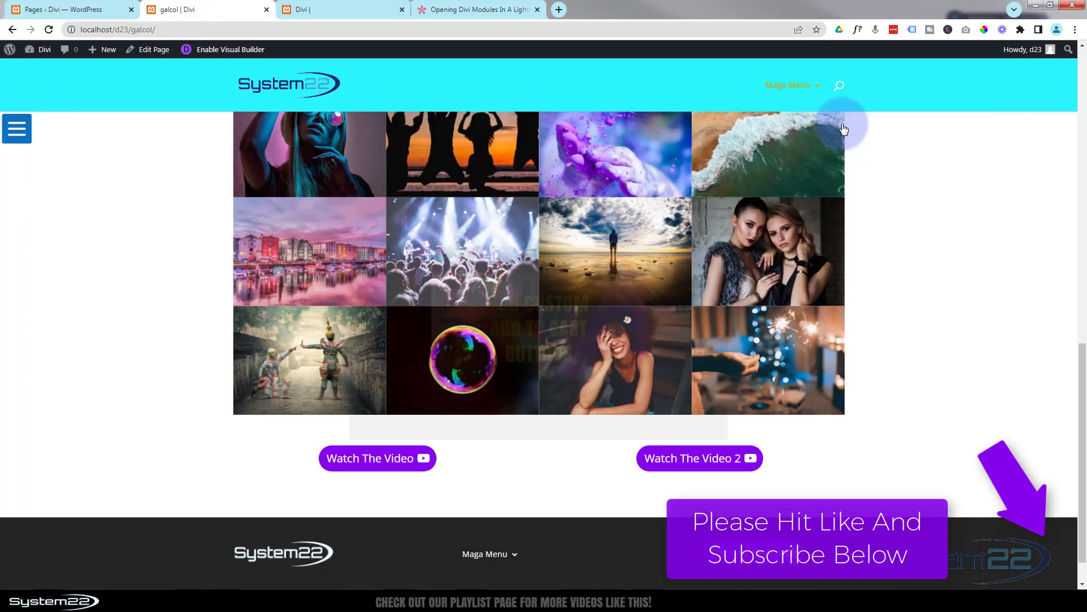
pyautogui.click(724, 464)
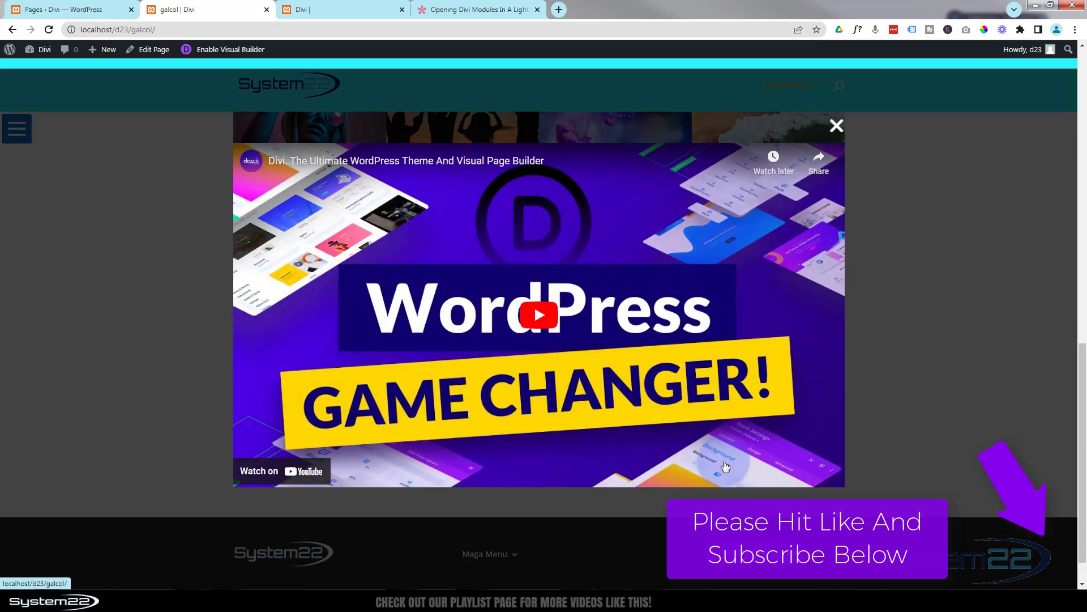
pyautogui.click(836, 126)
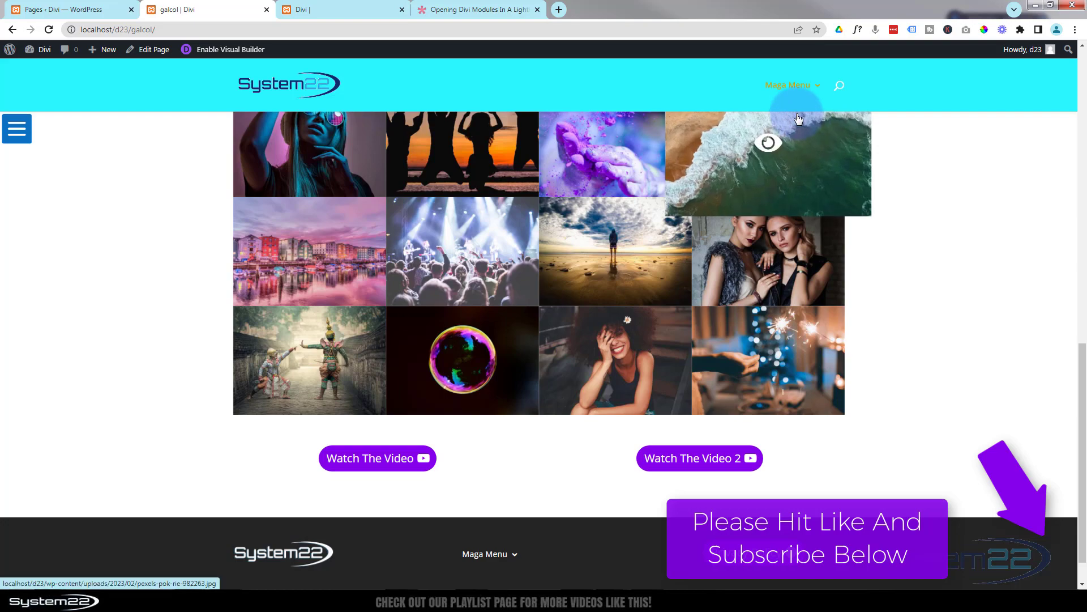
pyautogui.click(379, 459)
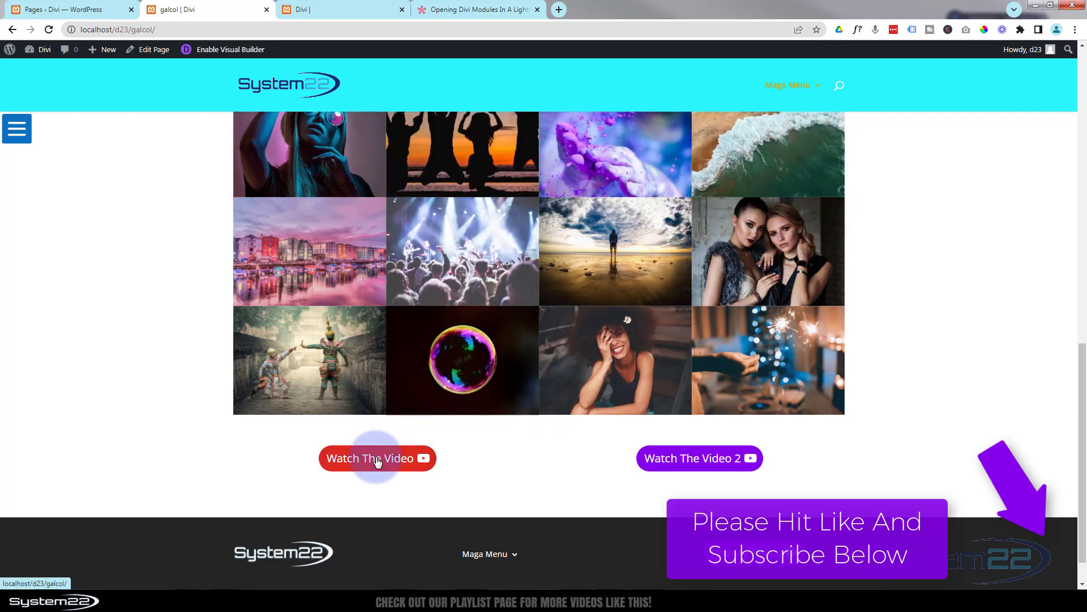